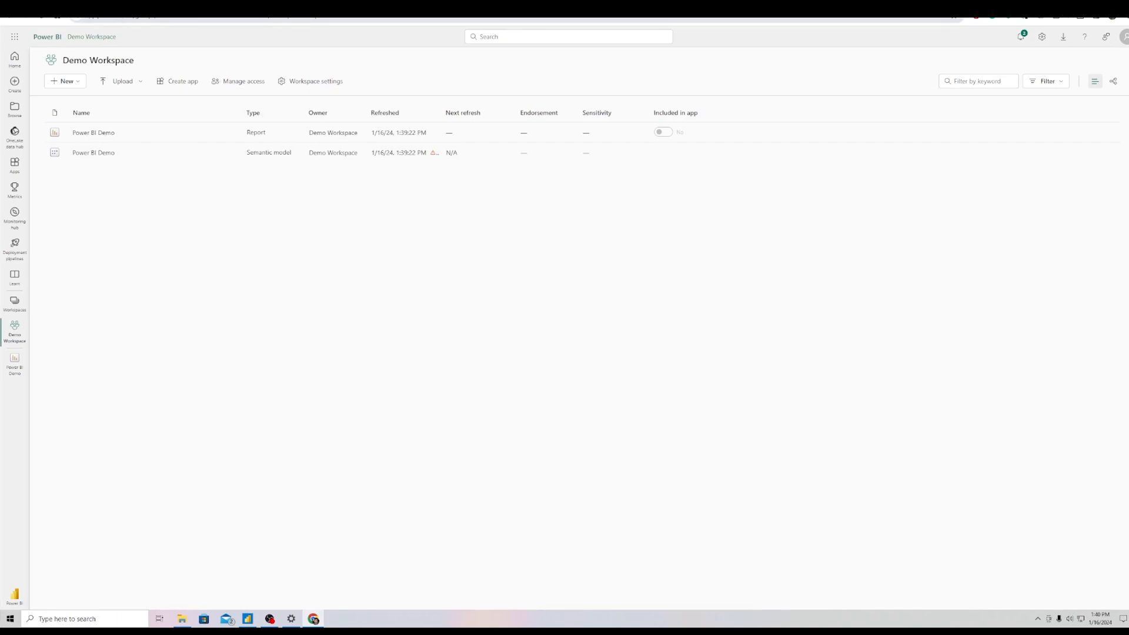
# Open Liongard Documentation and the Microsoft Power BI 'Publishing and Refreshing Reports' guide
pyautogui.click(125, 19)
pyautogui.press('Return')
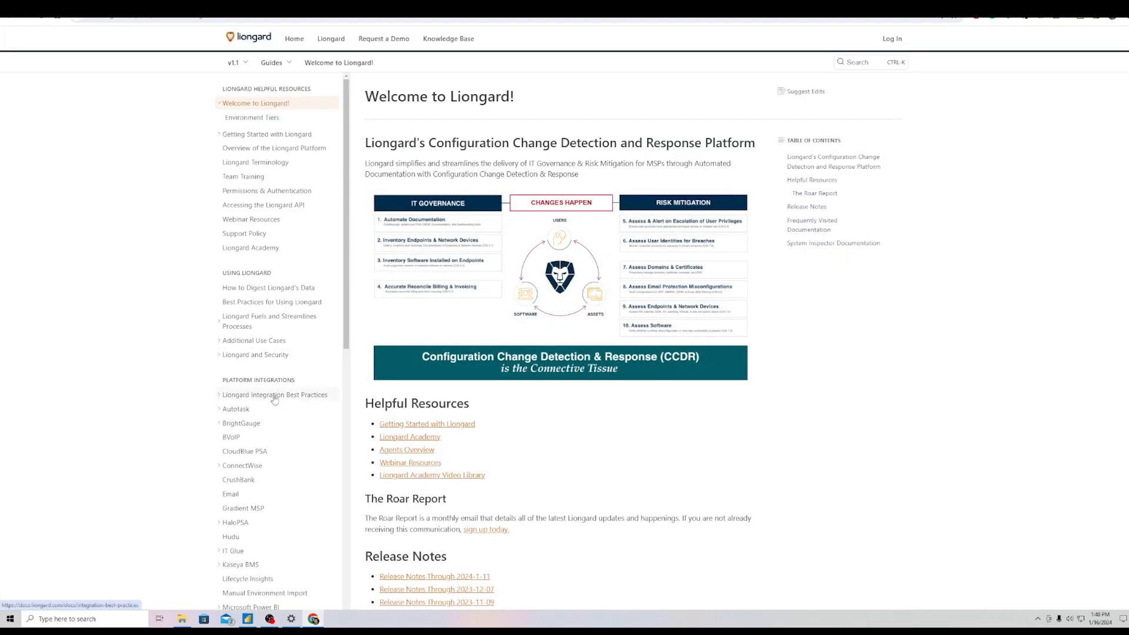
pyautogui.scroll(-1, 272, 406)
pyautogui.click(253, 341)
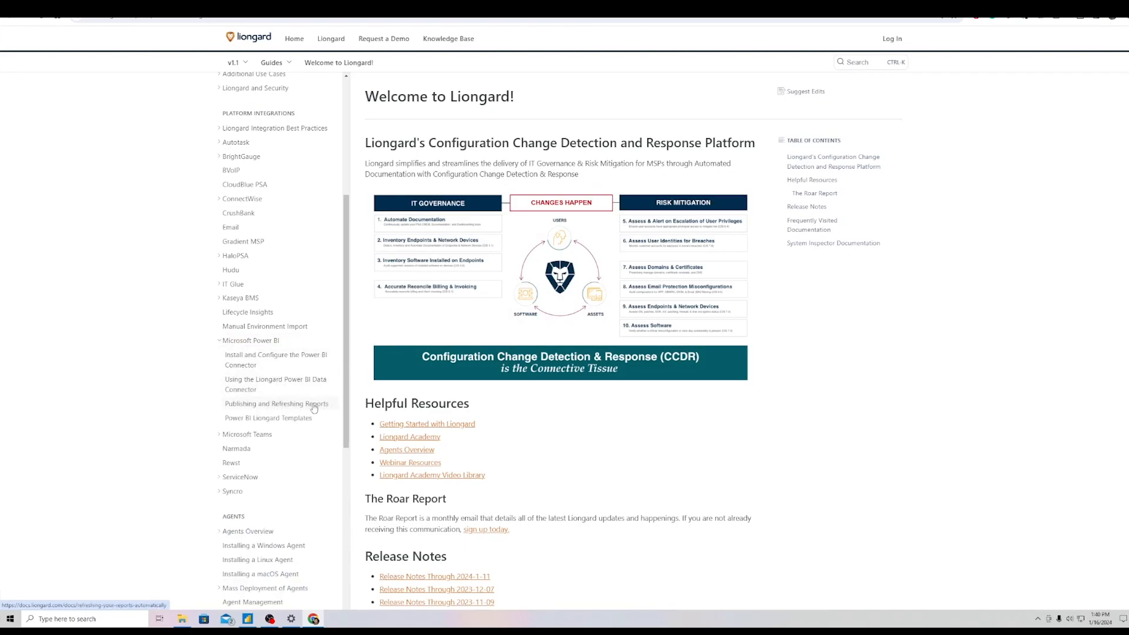
pyautogui.click(276, 405)
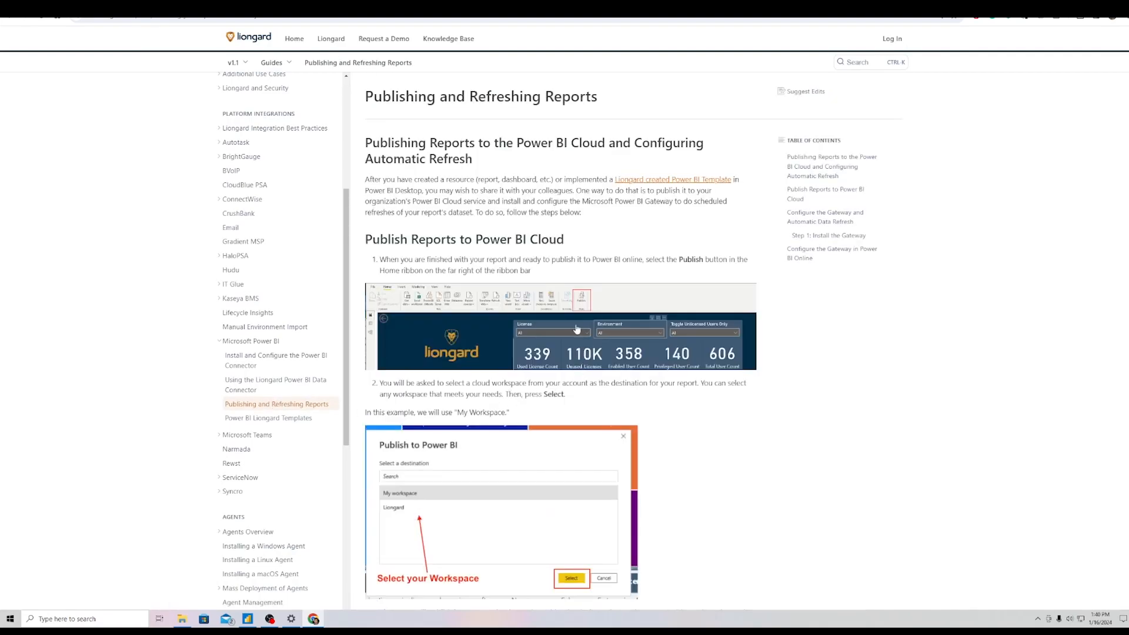
# Scroll to Step 1, Install the Gateway, and open its Power BI gateway download link
pyautogui.scroll(-3, 540, 278)
pyautogui.scroll(-5, 540, 271)
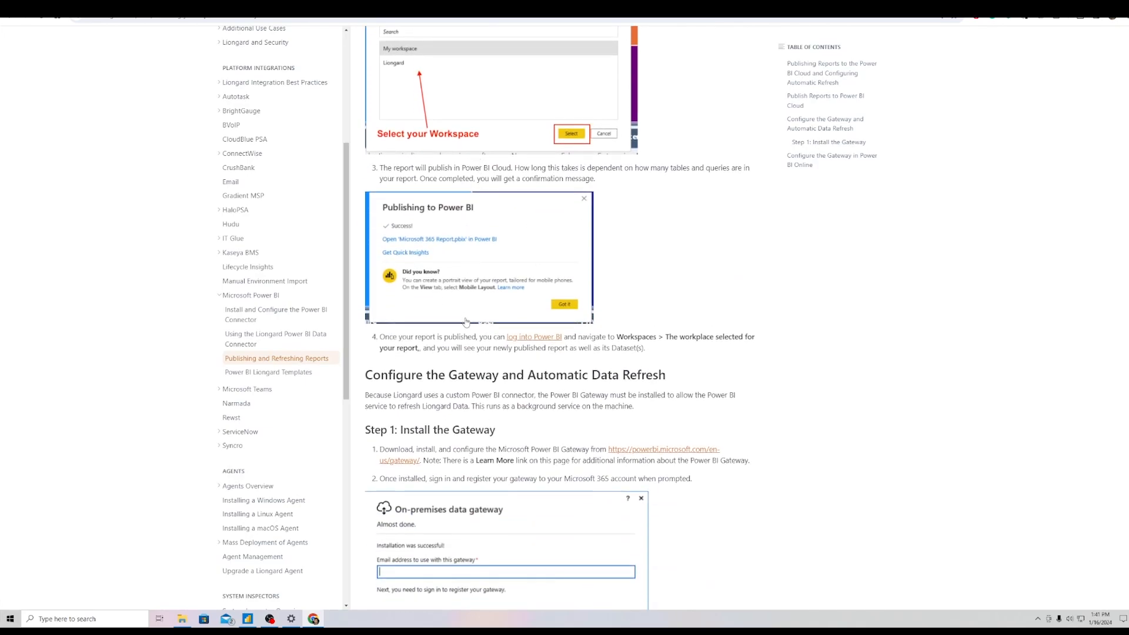
pyautogui.scroll(-2, 470, 353)
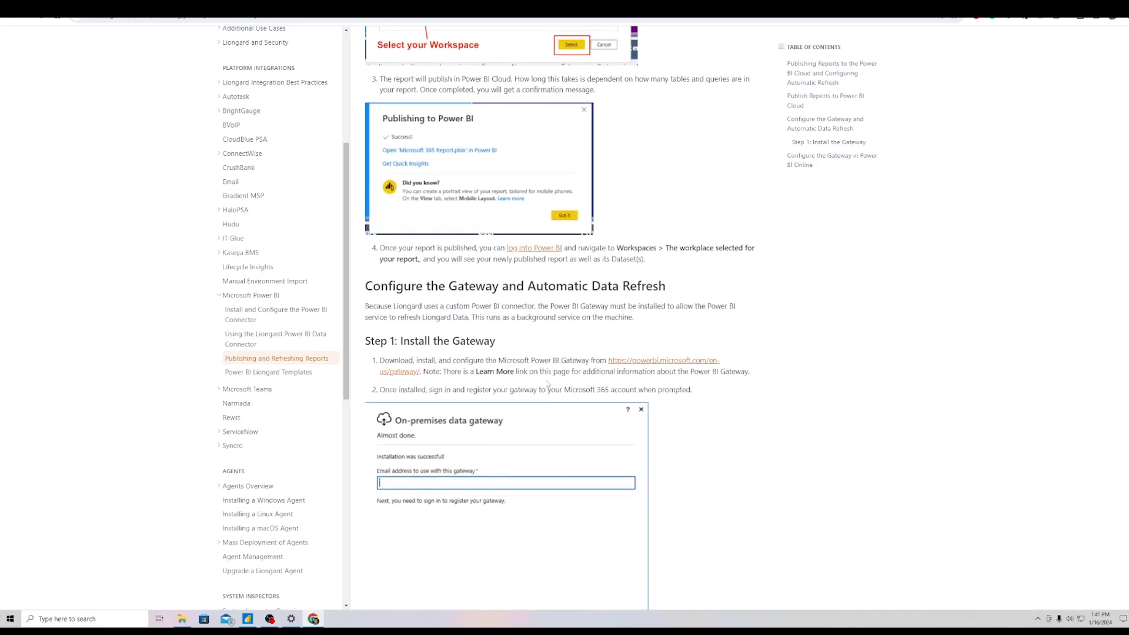
pyautogui.moveTo(512, 360); pyautogui.dragTo(593, 361)
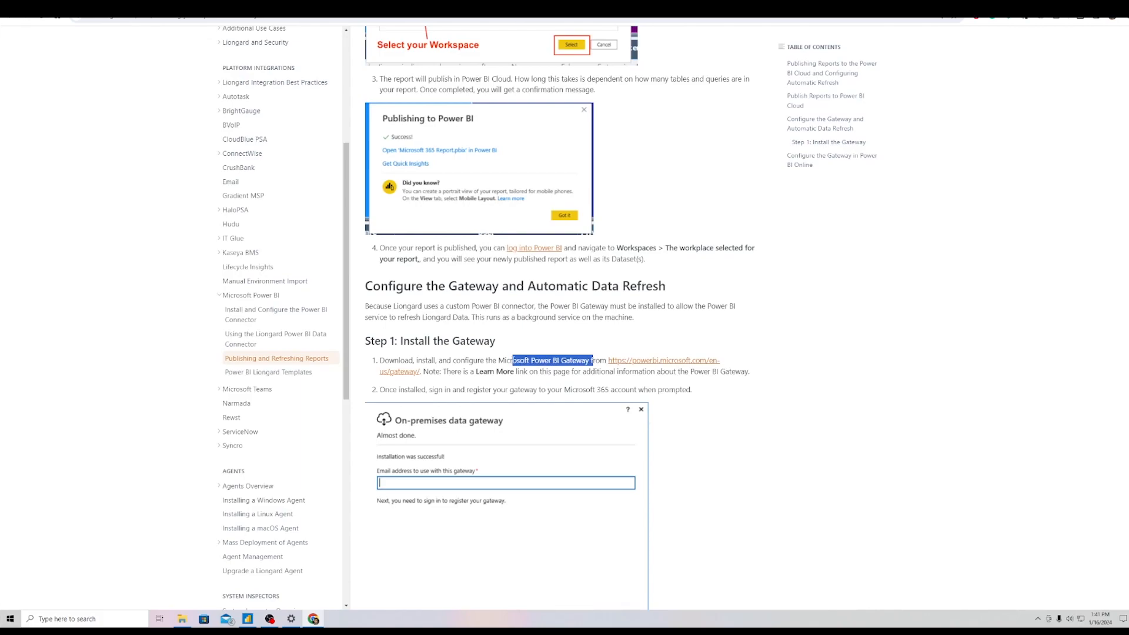
pyautogui.click(660, 365)
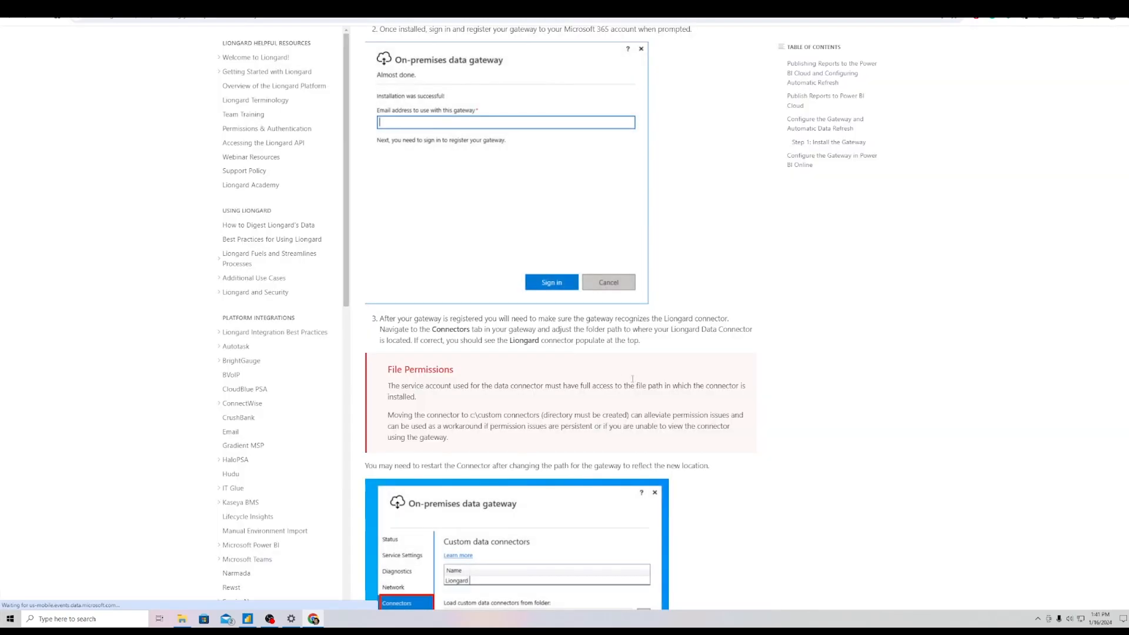
pyautogui.scroll(8, 692, 460)
pyautogui.scroll(6, 686, 456)
pyautogui.scroll(-10, 676, 416)
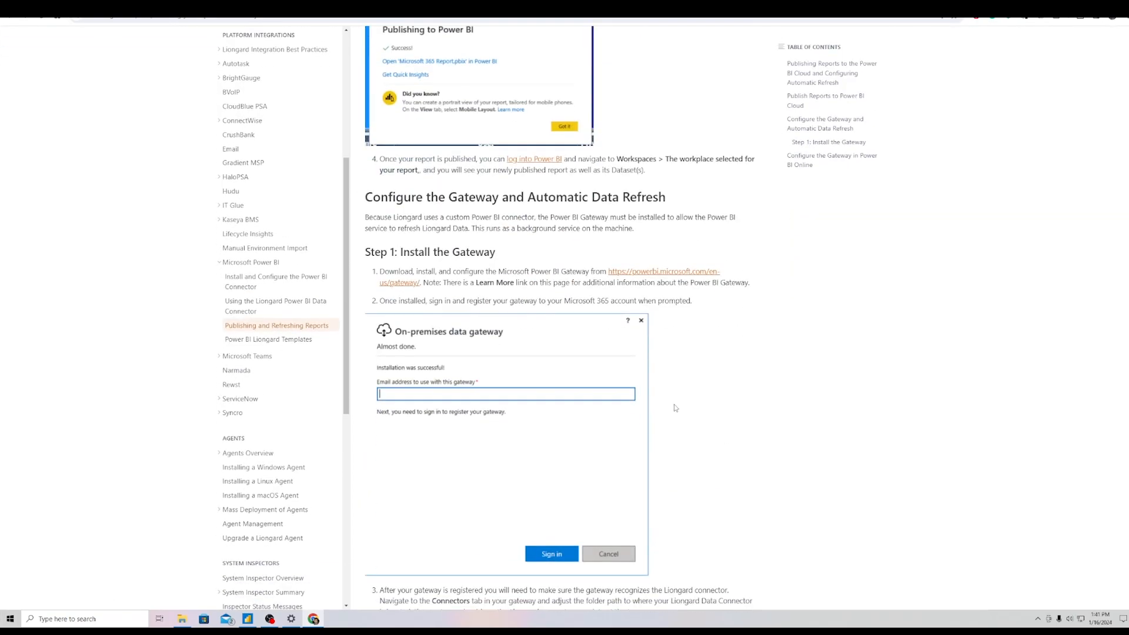
pyautogui.rightClick(651, 274)
pyautogui.click(662, 279)
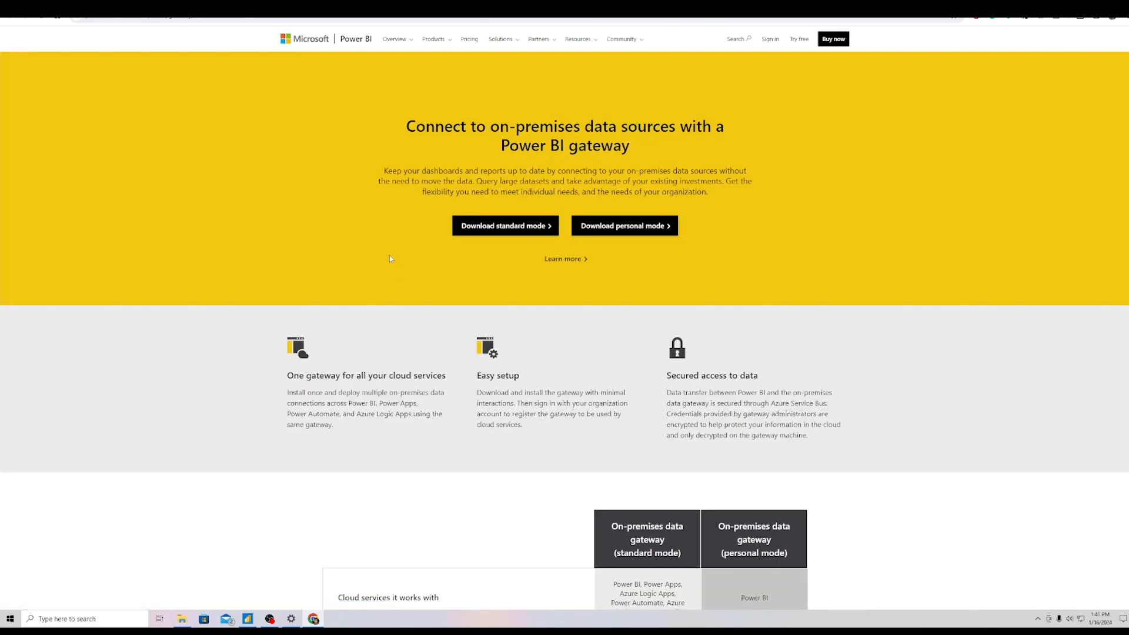
# Save the standard-mode installer GatewayInstall.exe and launch it from Chrome's downloads
pyautogui.click(507, 231)
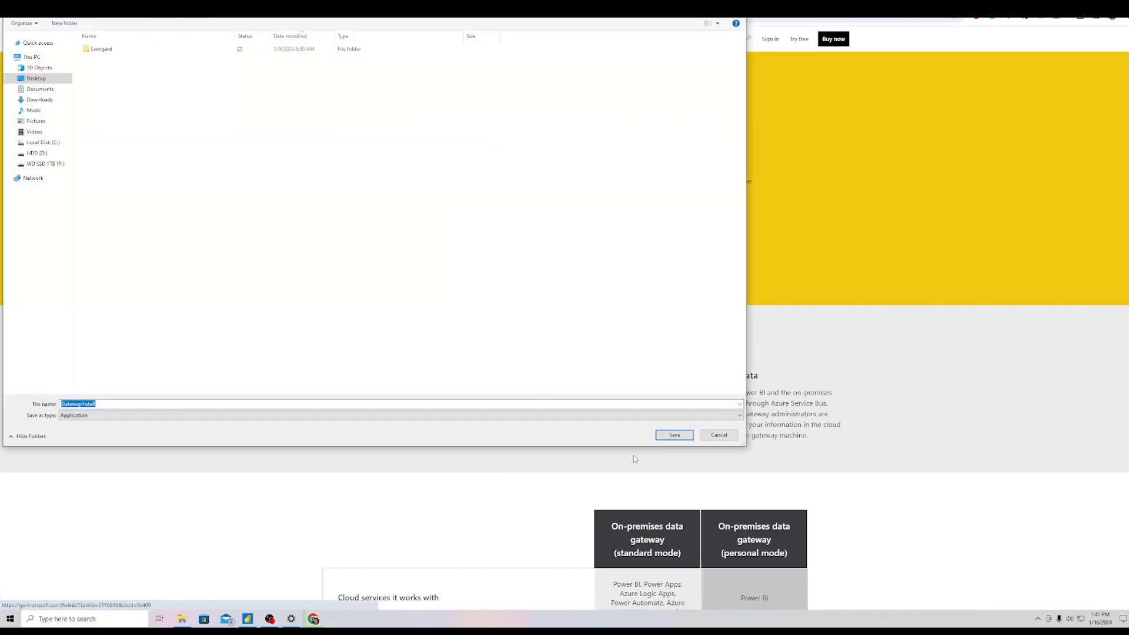
pyautogui.click(674, 435)
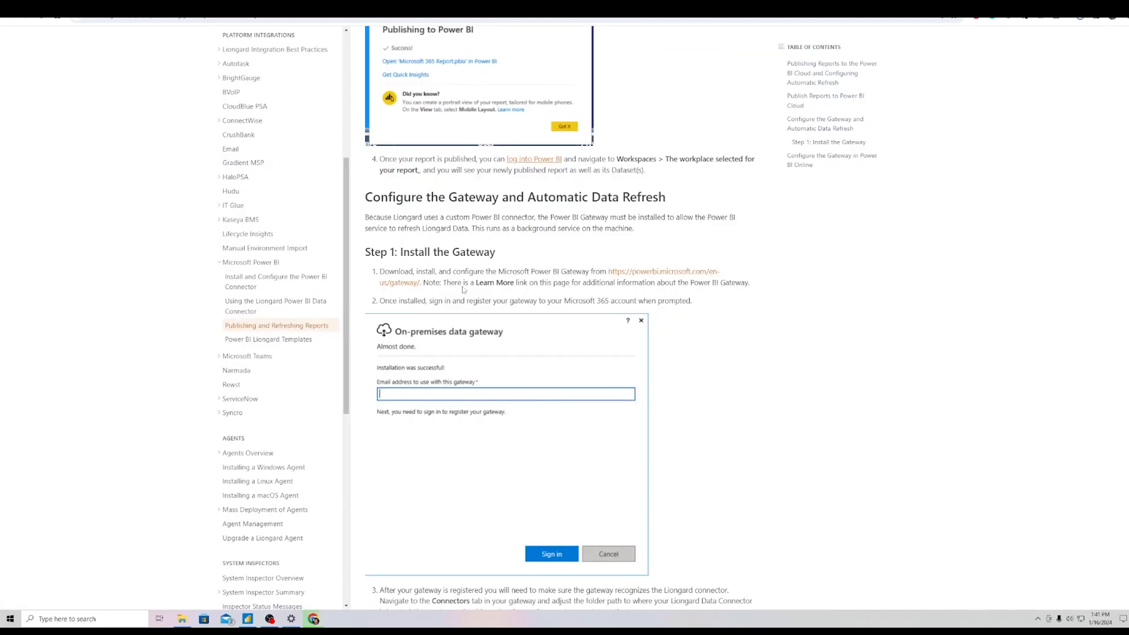
pyautogui.scroll(-1, 465, 291)
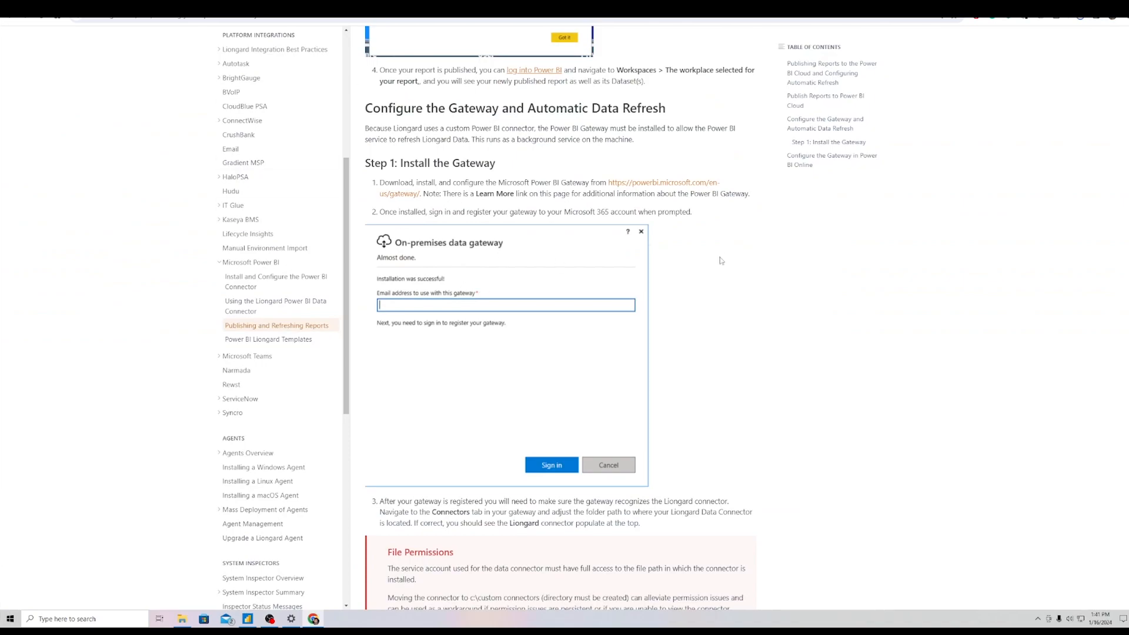
pyautogui.click(1081, 19)
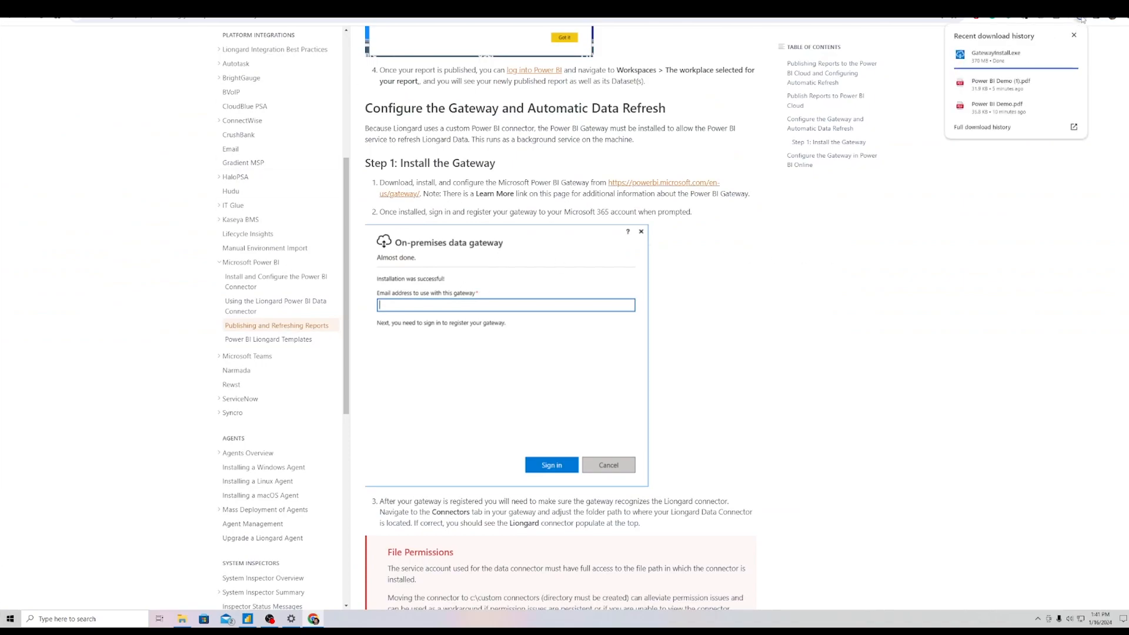
pyautogui.click(998, 60)
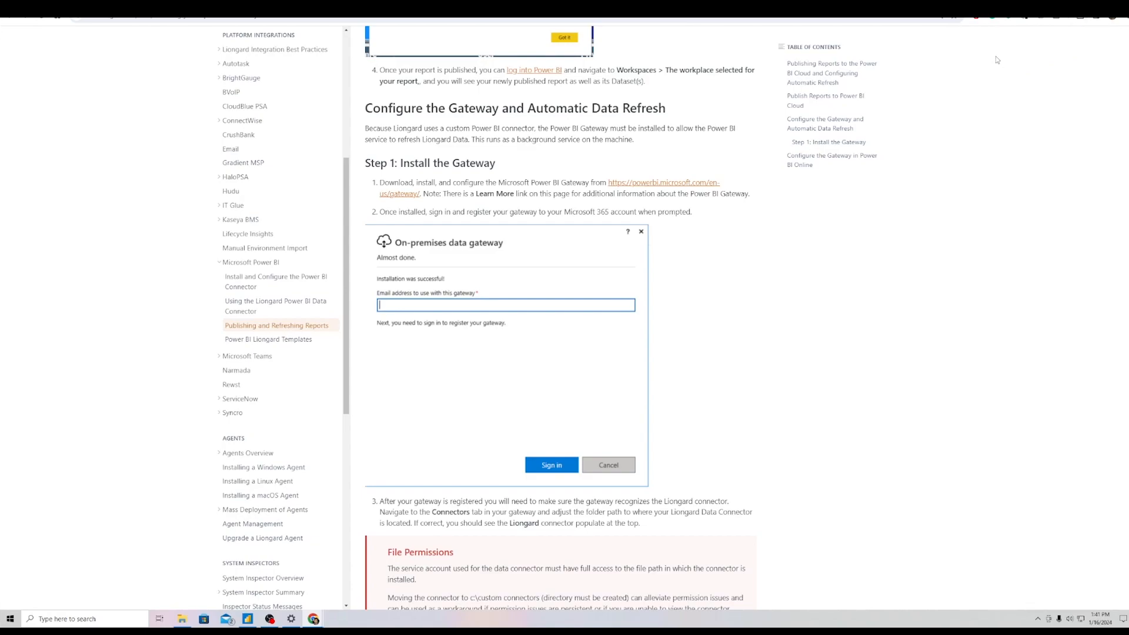
# Accept the terms and install the gateway to the default folder, moving the progress window aside
pyautogui.scroll(-2, 771, 253)
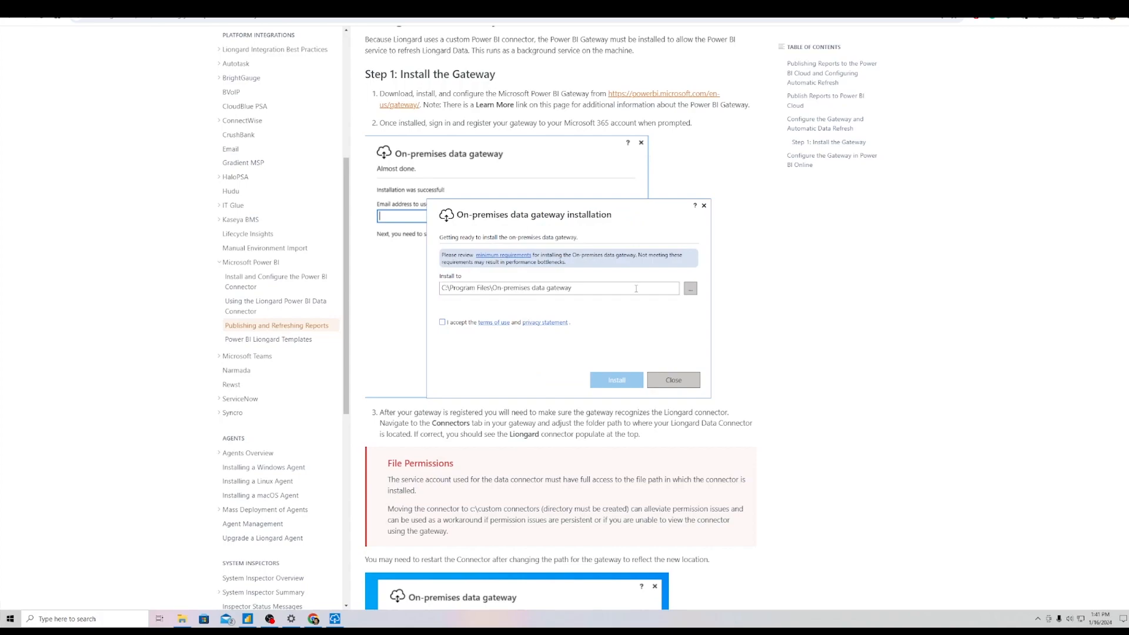
pyautogui.click(595, 289)
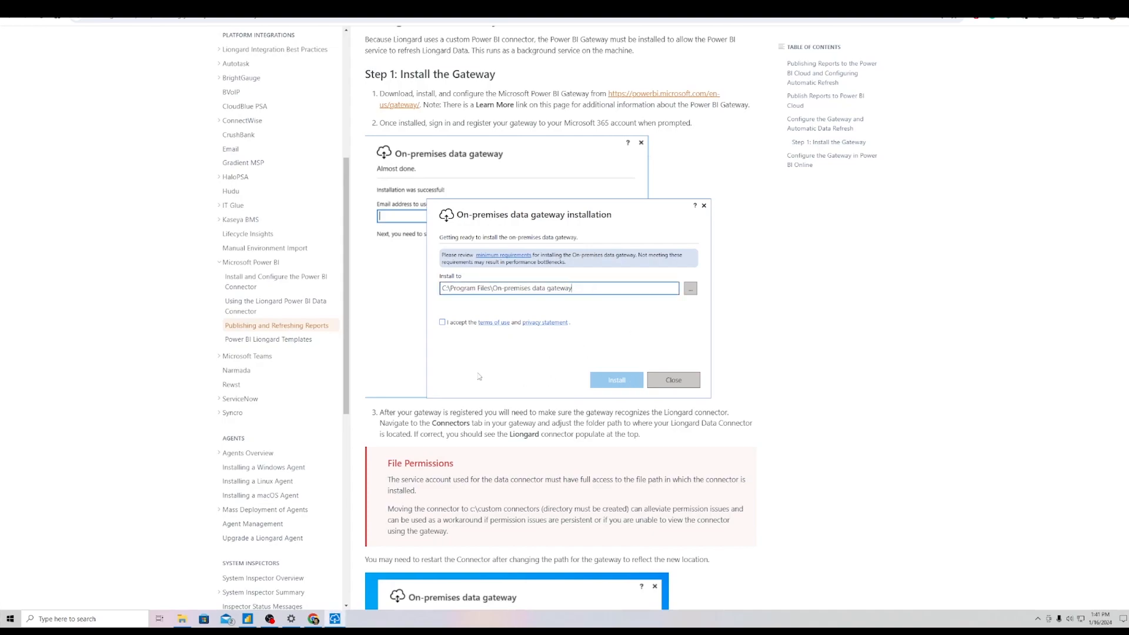
pyautogui.click(442, 322)
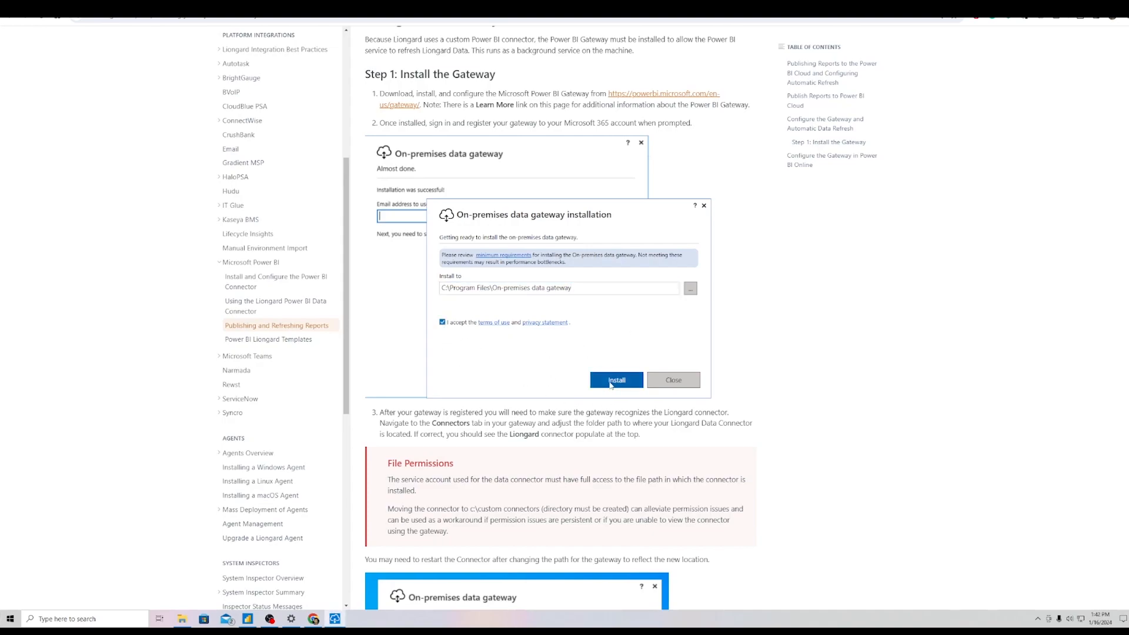
pyautogui.click(617, 384)
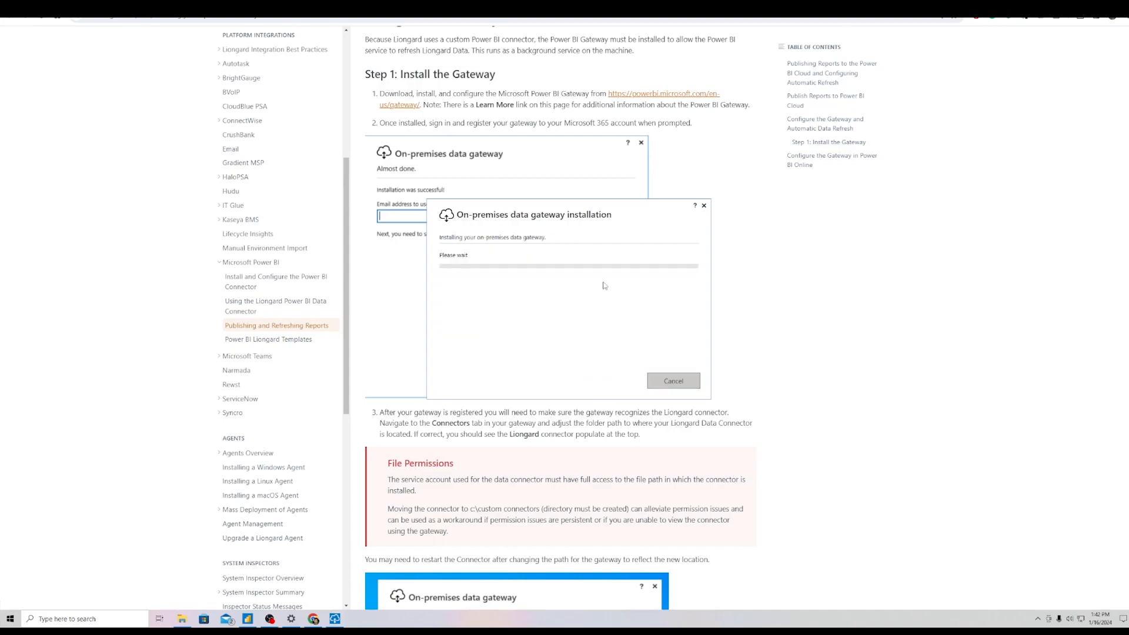
pyautogui.moveTo(595, 207); pyautogui.dragTo(863, 223)
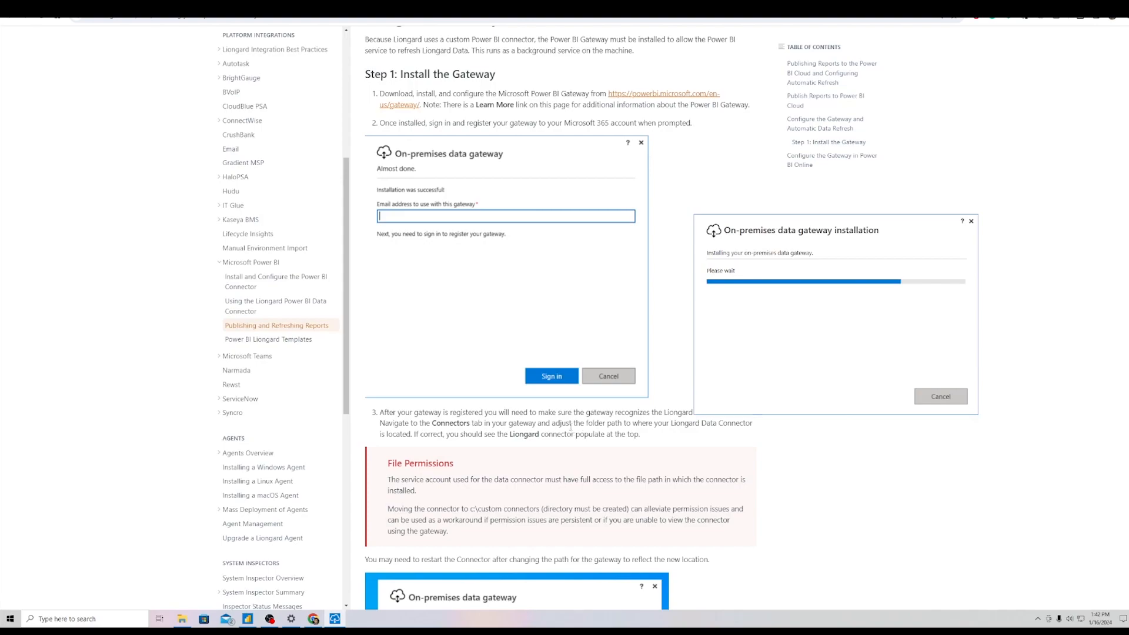
# Read the File Permissions note and connector folder guidance, then restore the gateway installer window
pyautogui.moveTo(390, 480); pyautogui.dragTo(630, 520)
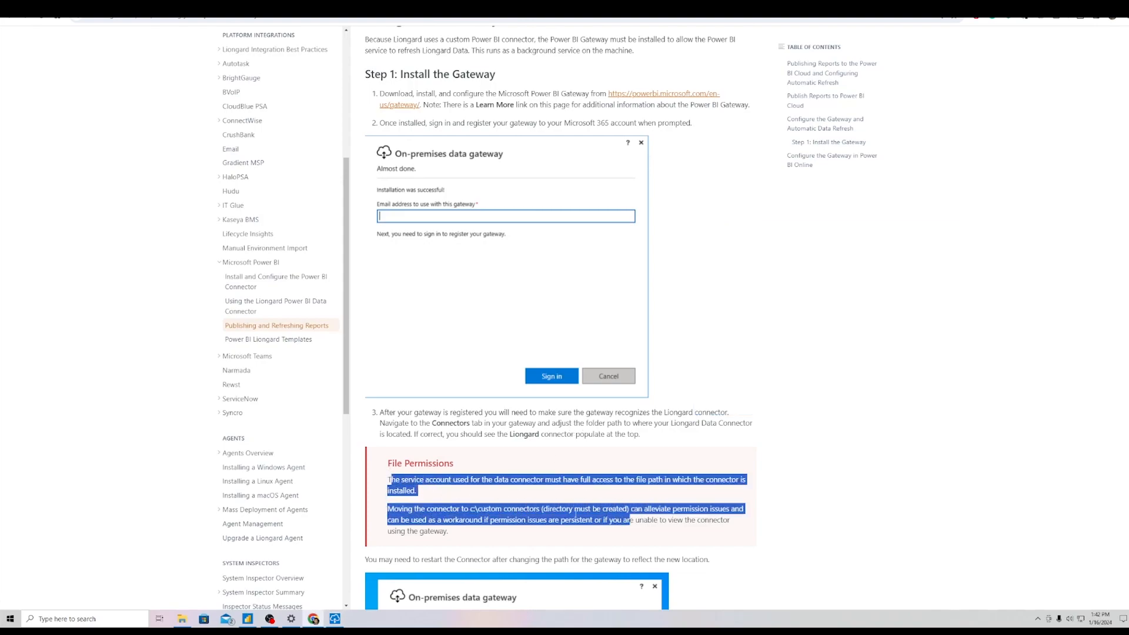
pyautogui.click(524, 483)
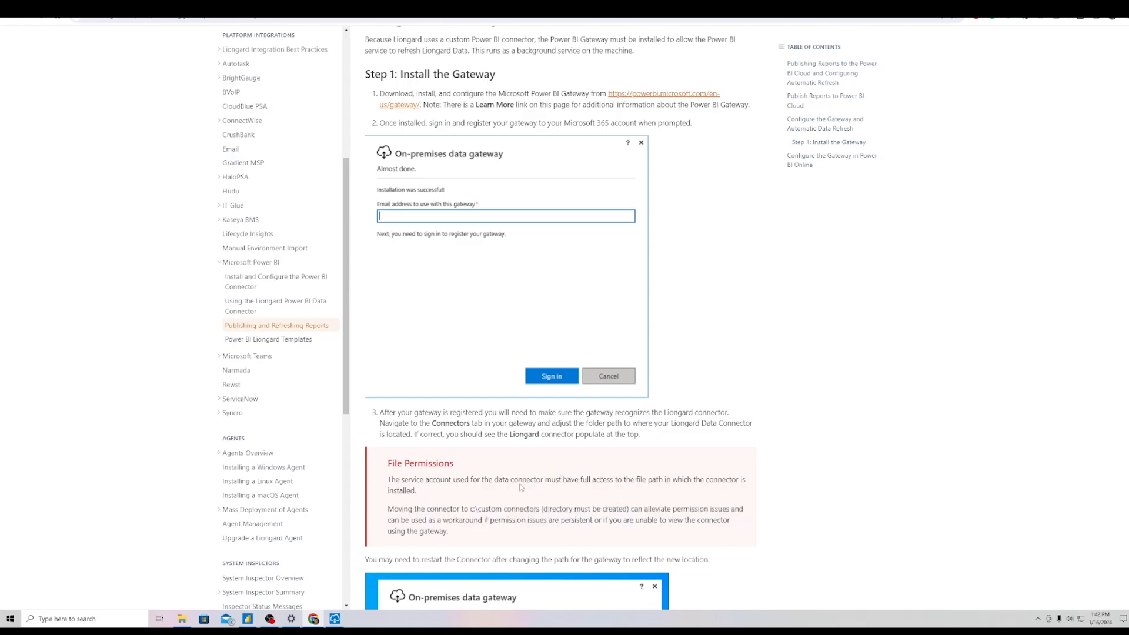
pyautogui.scroll(-3, 523, 491)
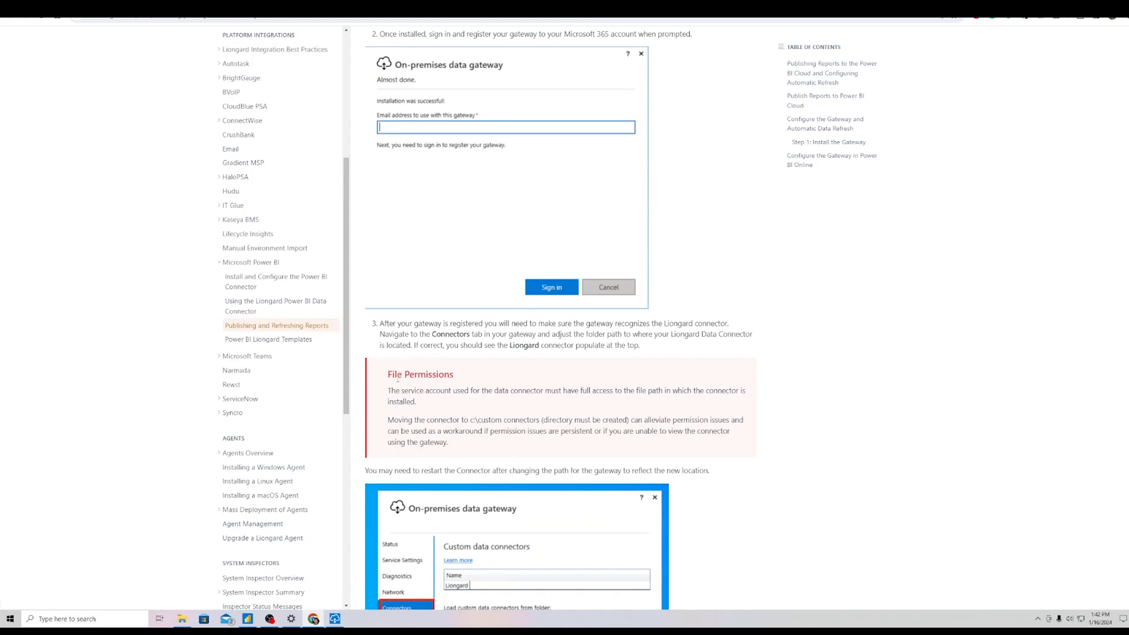
pyautogui.moveTo(387, 374); pyautogui.dragTo(498, 445)
pyautogui.click(483, 421)
pyautogui.scroll(-1, 493, 450)
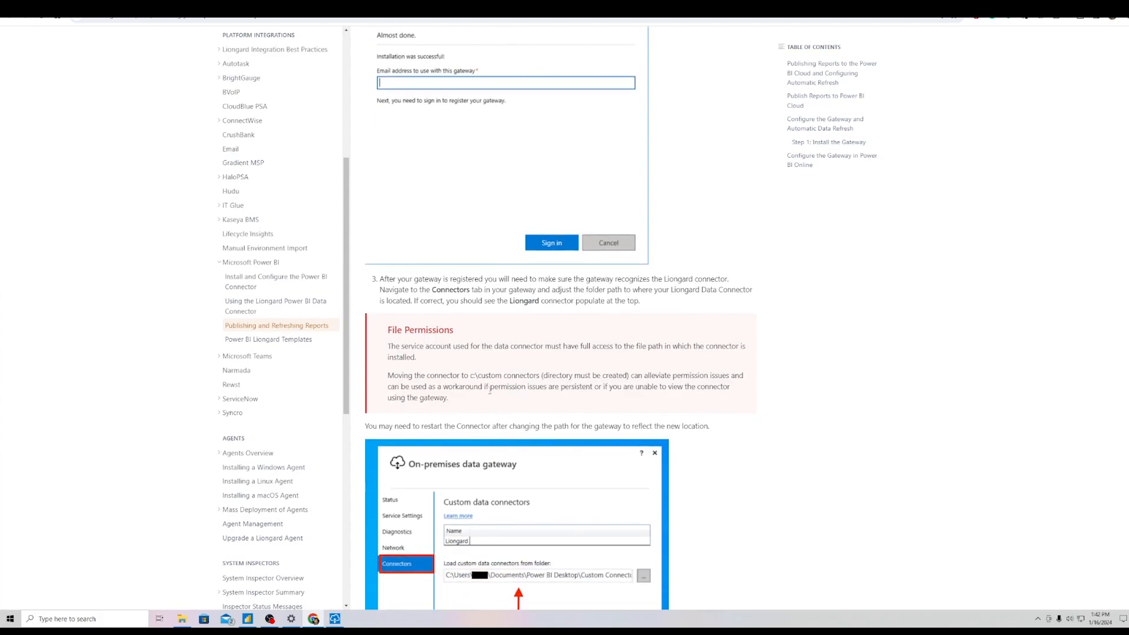
pyautogui.click(335, 618)
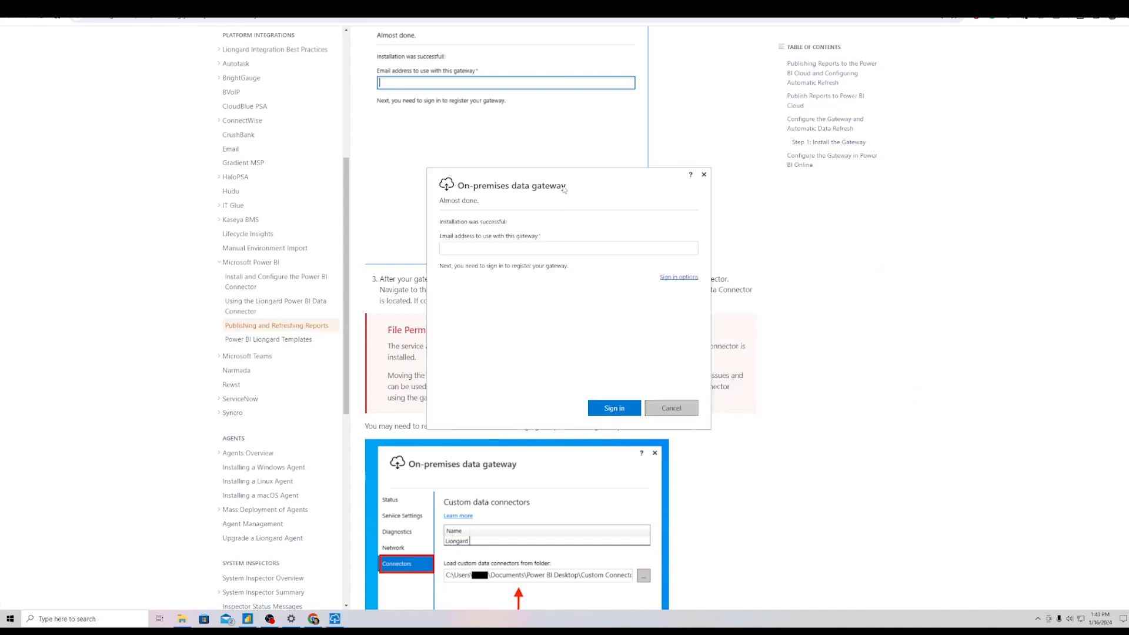
# Sign in to the gateway with the Liongard account e-mail, correcting a typo in the domain
pyautogui.moveTo(562, 181); pyautogui.dragTo(787, 189)
pyautogui.click(711, 259)
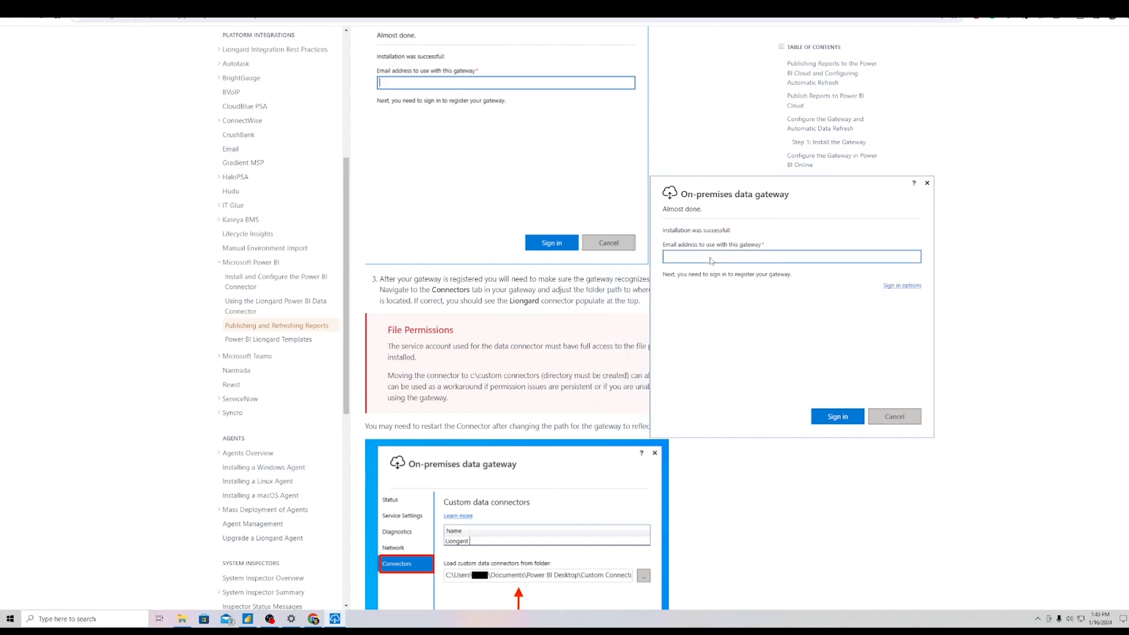
pyautogui.click(841, 416)
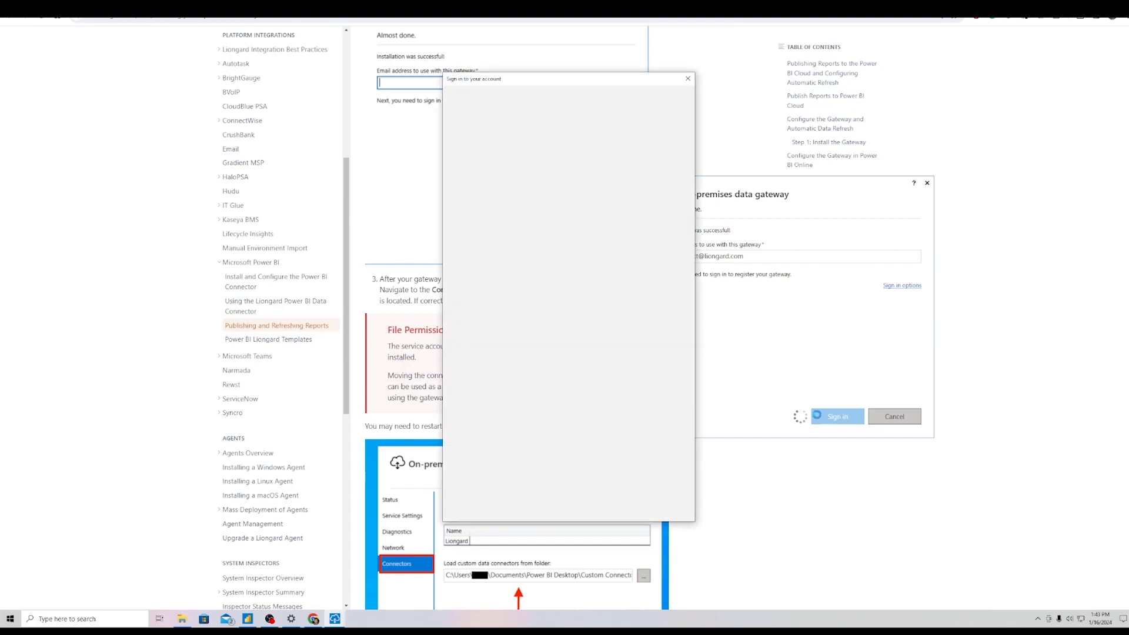
pyautogui.click(551, 189)
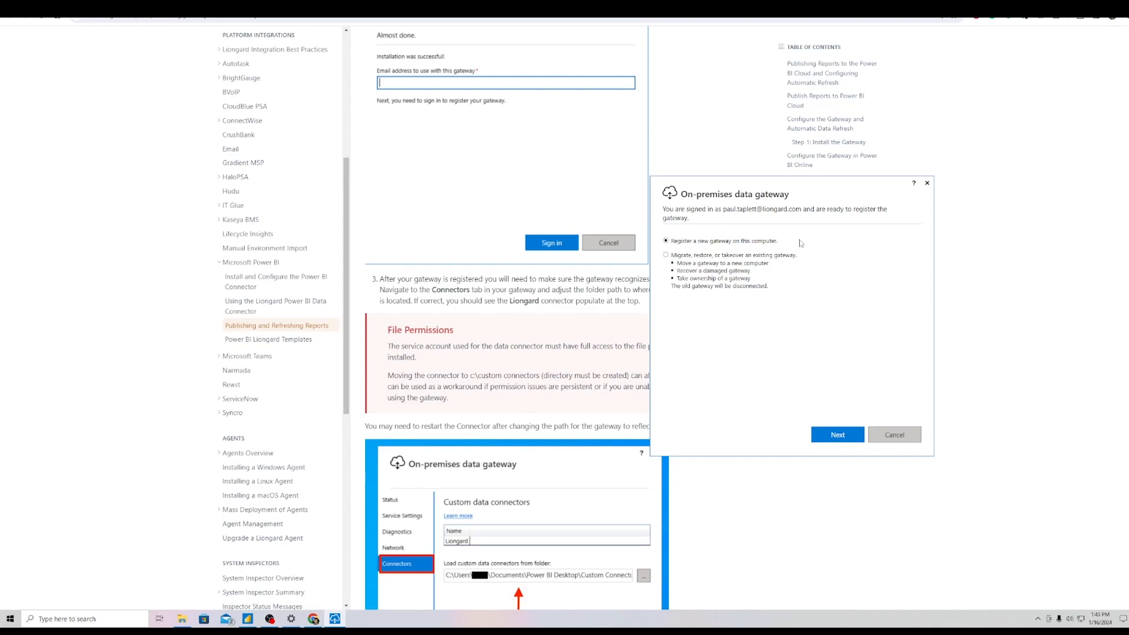
# Register a new gateway on this computer named 'Liongard Demo Gateway'
pyautogui.click(842, 438)
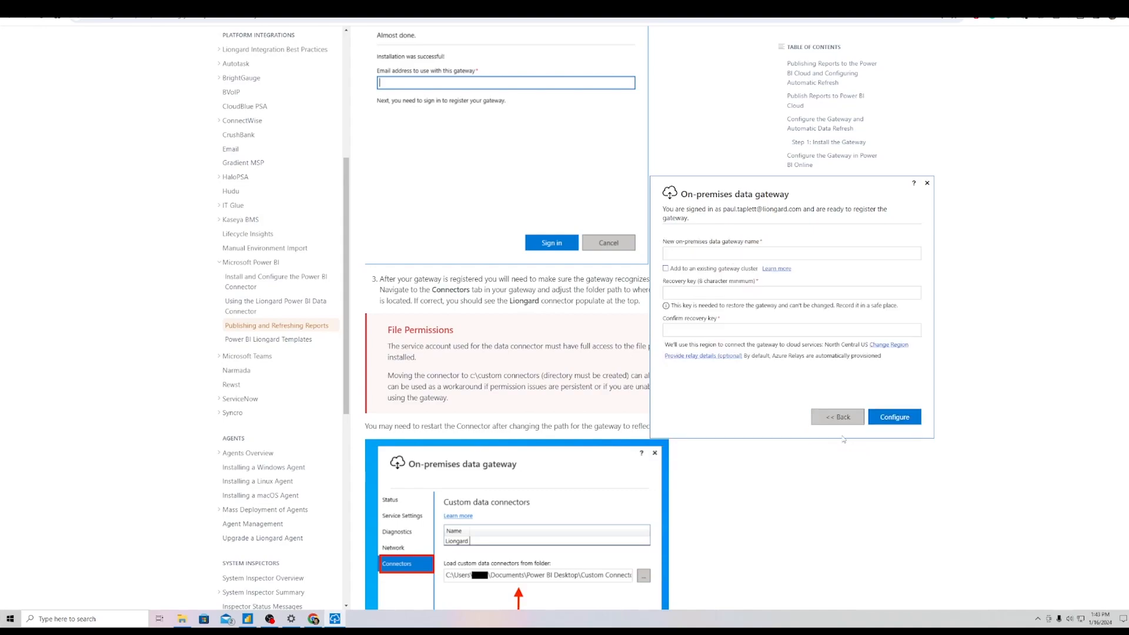
pyautogui.scroll(-5, 580, 408)
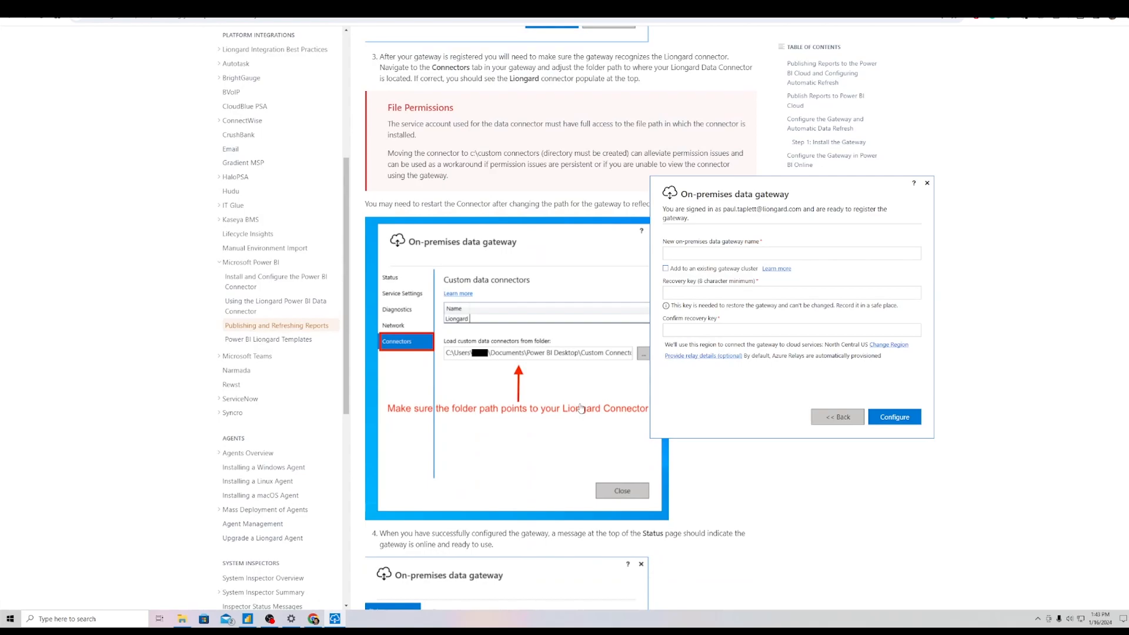
pyautogui.scroll(-5, 581, 408)
pyautogui.scroll(3, 580, 408)
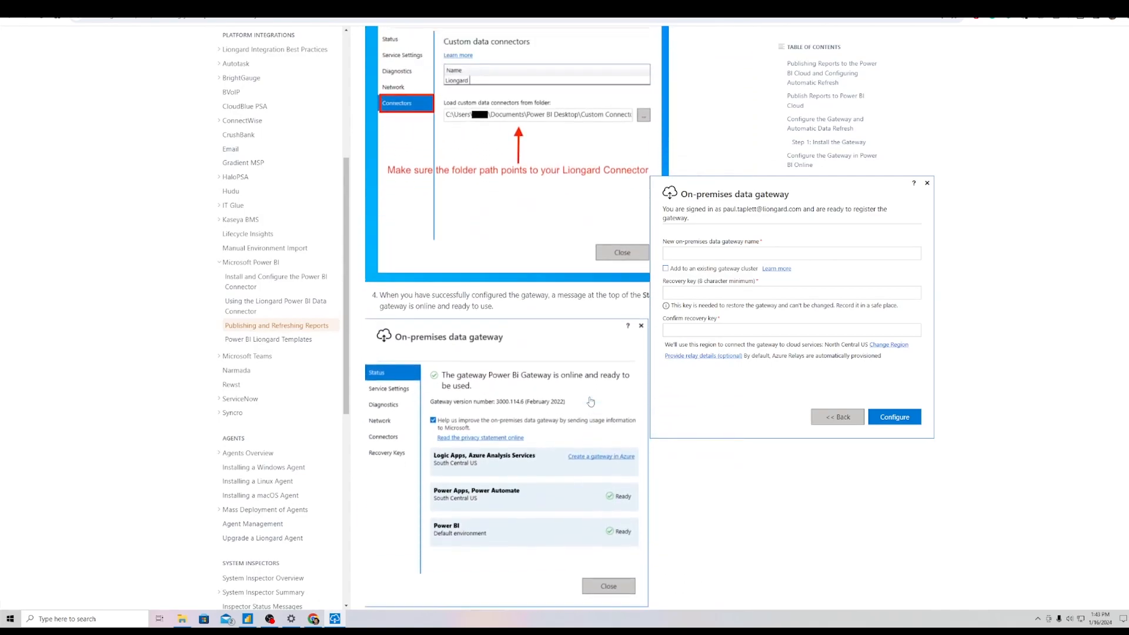
pyautogui.click(718, 254)
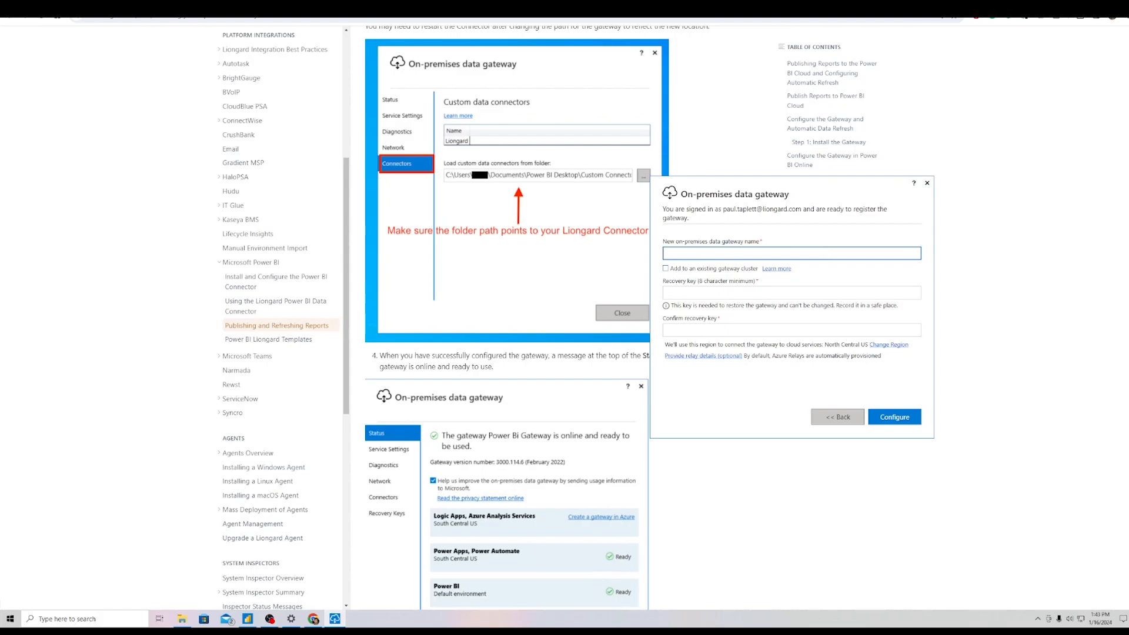
pyautogui.write('Liongard Demo Gateway')
# Enter and confirm a matching recovery key, then configure the gateway so it reports online
pyautogui.click(822, 294)
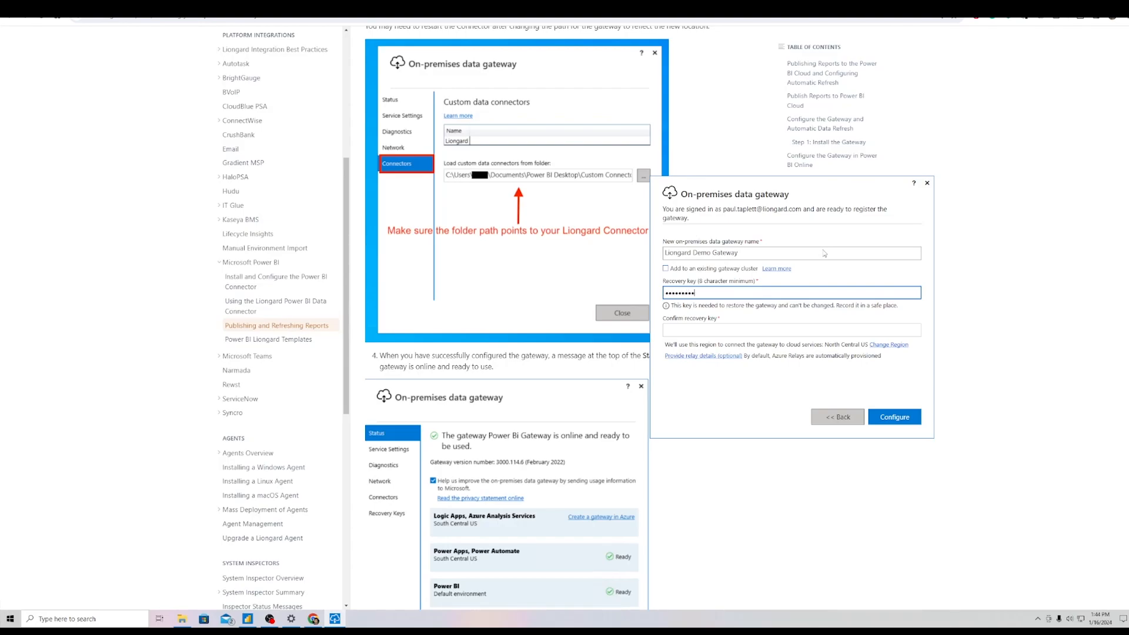
pyautogui.press('BackSpace')
pyautogui.press('BackSpace')
pyautogui.press('BackSpace')
pyautogui.press('BackSpace')
pyautogui.press('BackSpace')
pyautogui.press('BackSpace')
pyautogui.press('BackSpace')
pyautogui.press('BackSpace')
pyautogui.press('BackSpace')
pyautogui.press('BackSpace')
pyautogui.click(740, 331)
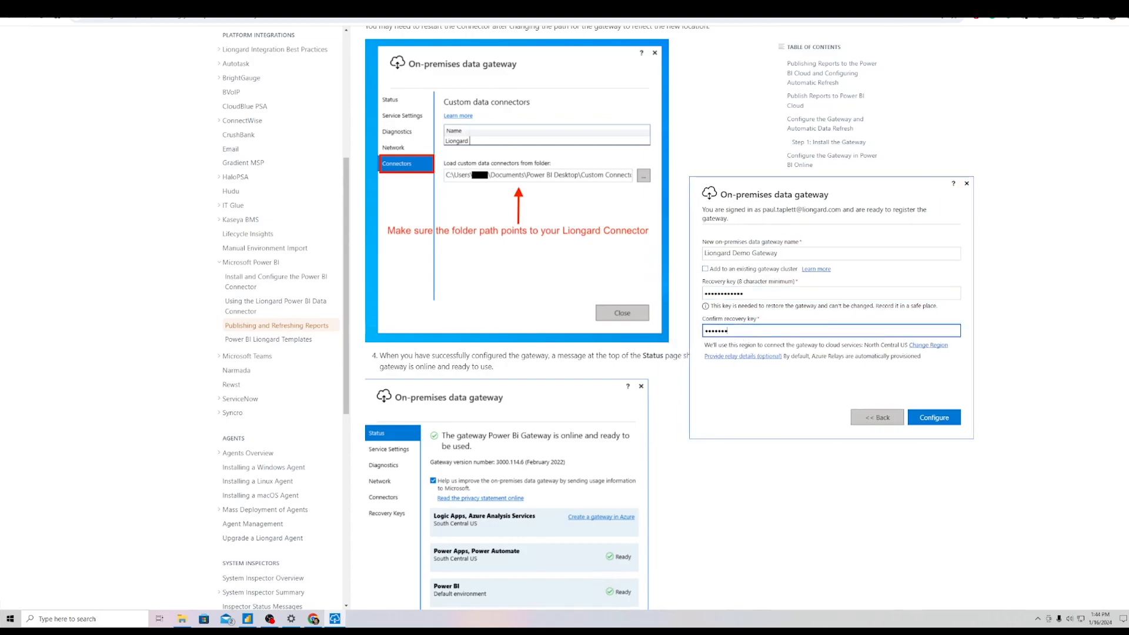
pyautogui.doubleClick(722, 333)
pyautogui.write('•')
pyautogui.click(937, 419)
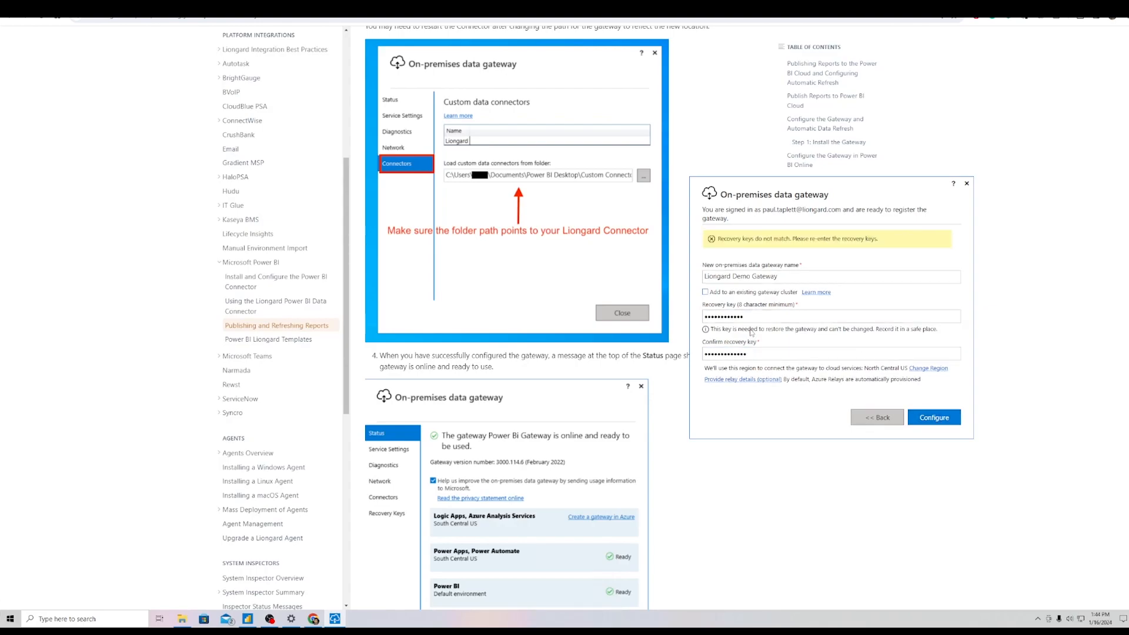
pyautogui.write('••••')
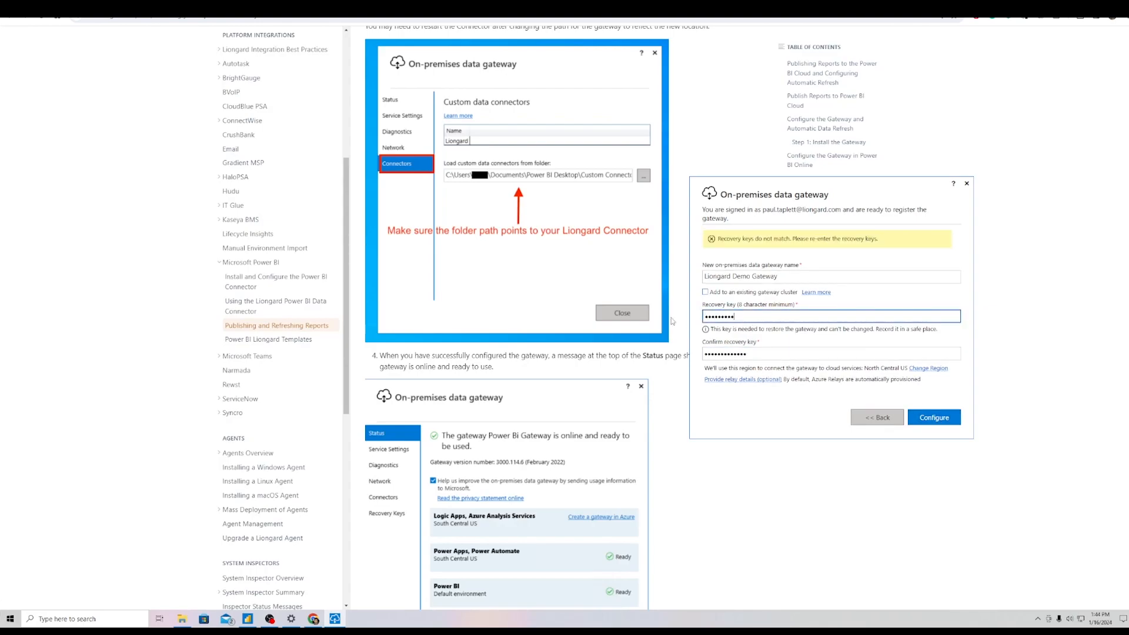
pyautogui.click(943, 418)
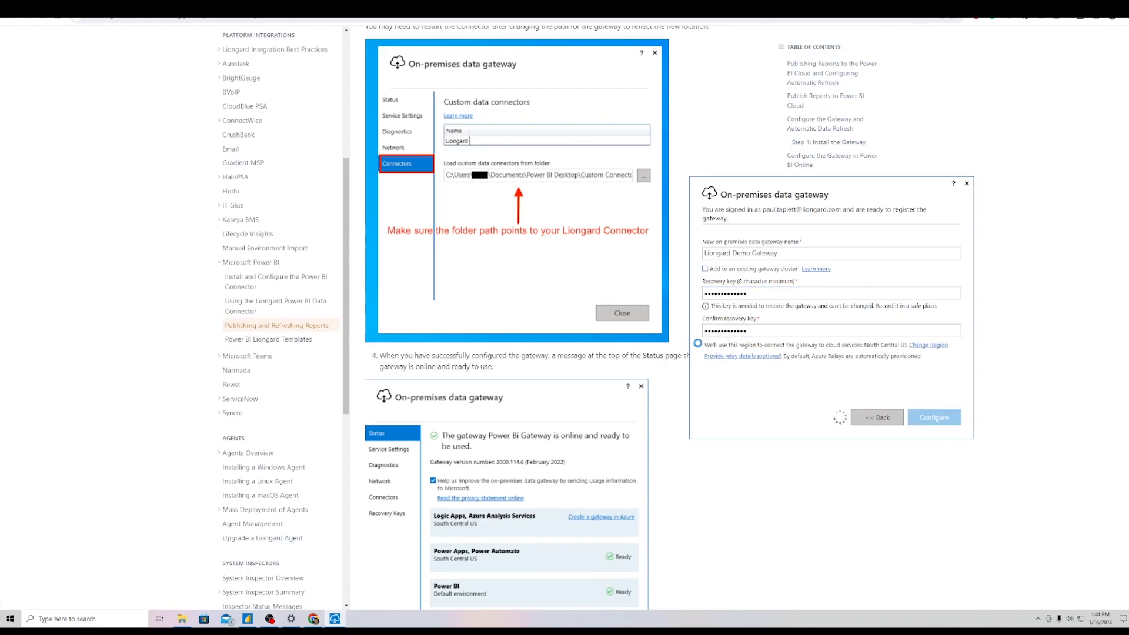
pyautogui.scroll(3, 586, 349)
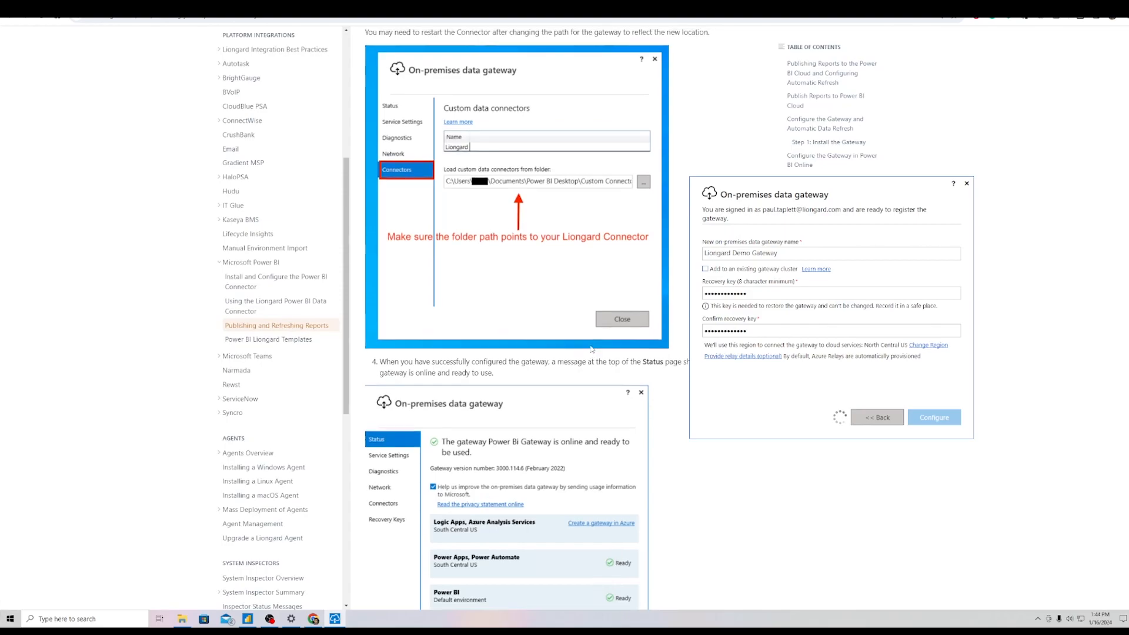
pyautogui.scroll(-2, 591, 349)
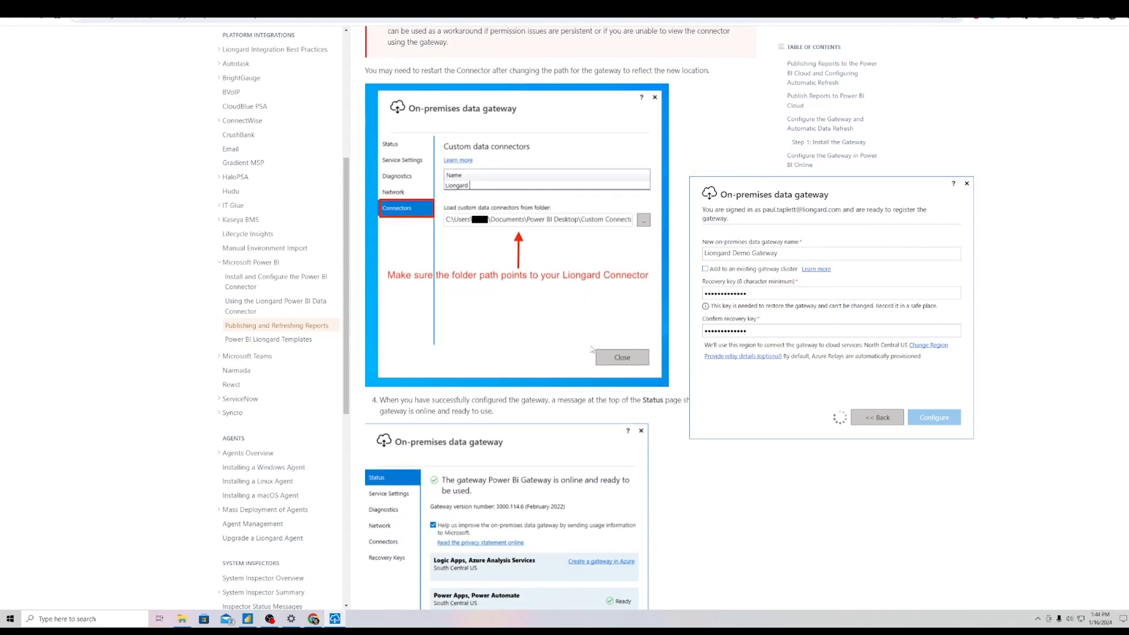
pyautogui.scroll(3, 592, 350)
pyautogui.scroll(6, 592, 350)
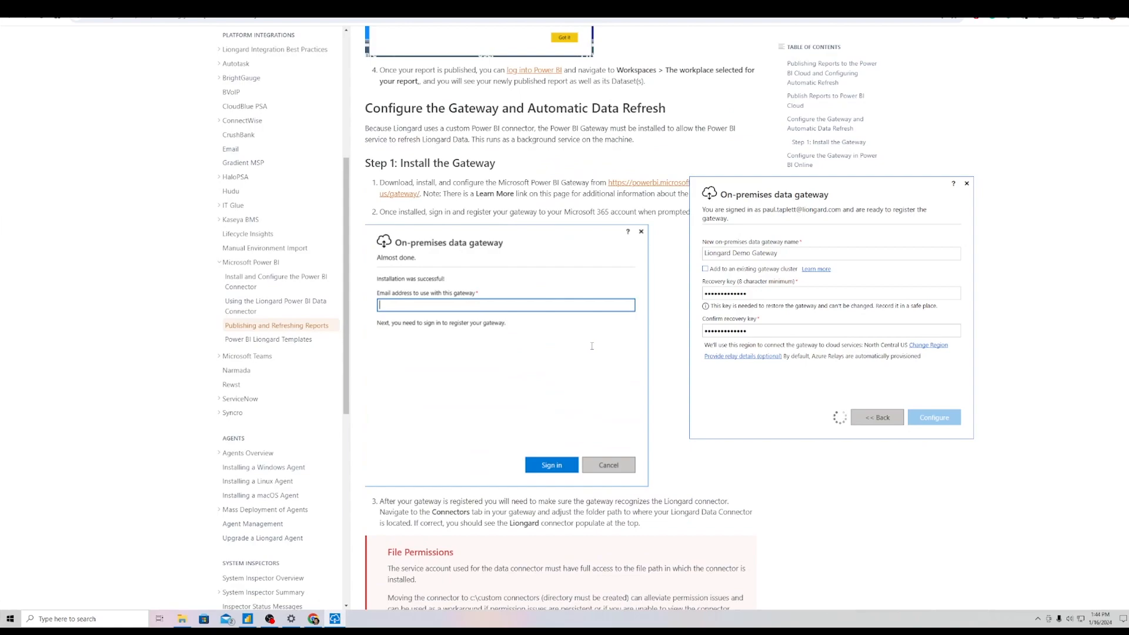
pyautogui.scroll(-1, 592, 346)
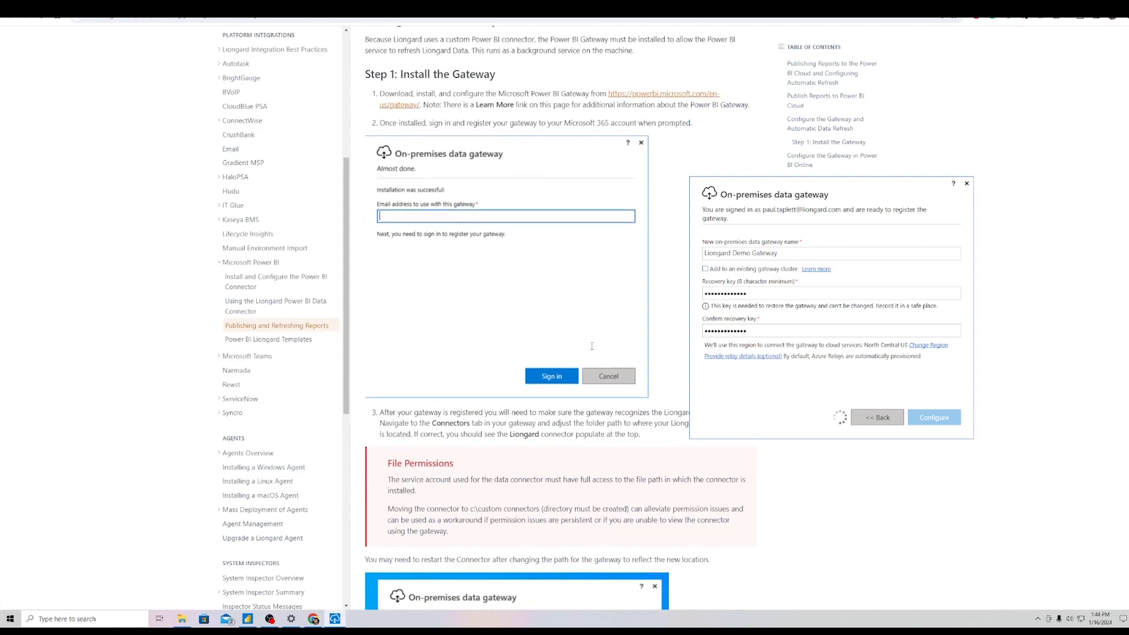
pyautogui.scroll(-2, 592, 346)
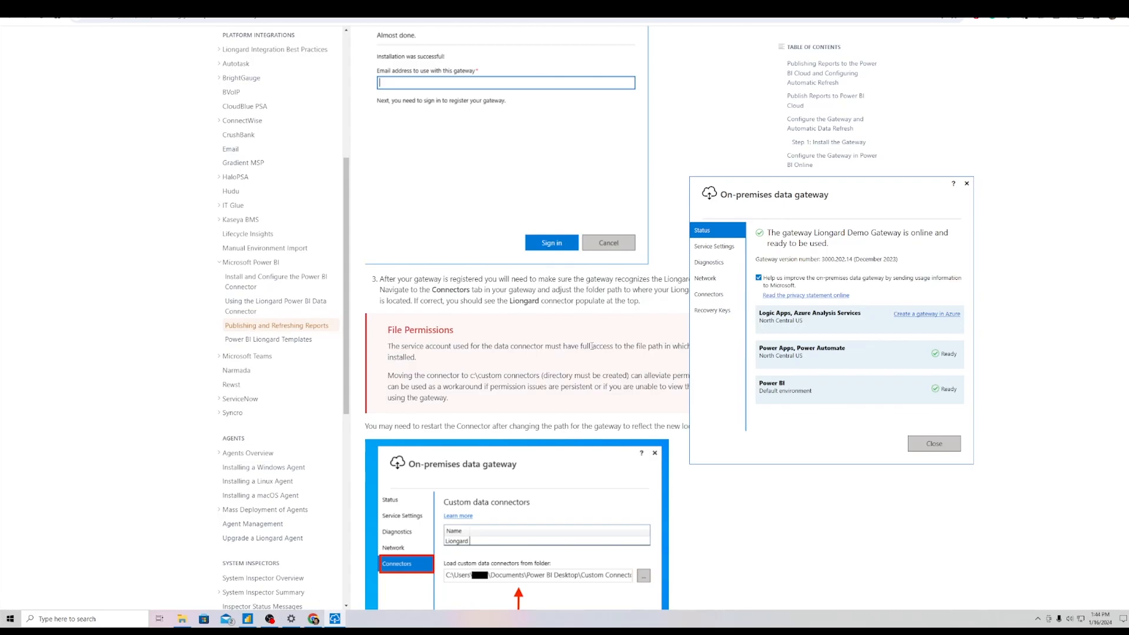
# Show the Connectors page with the gateway's Custom data connectors folder setting
pyautogui.scroll(-5, 592, 346)
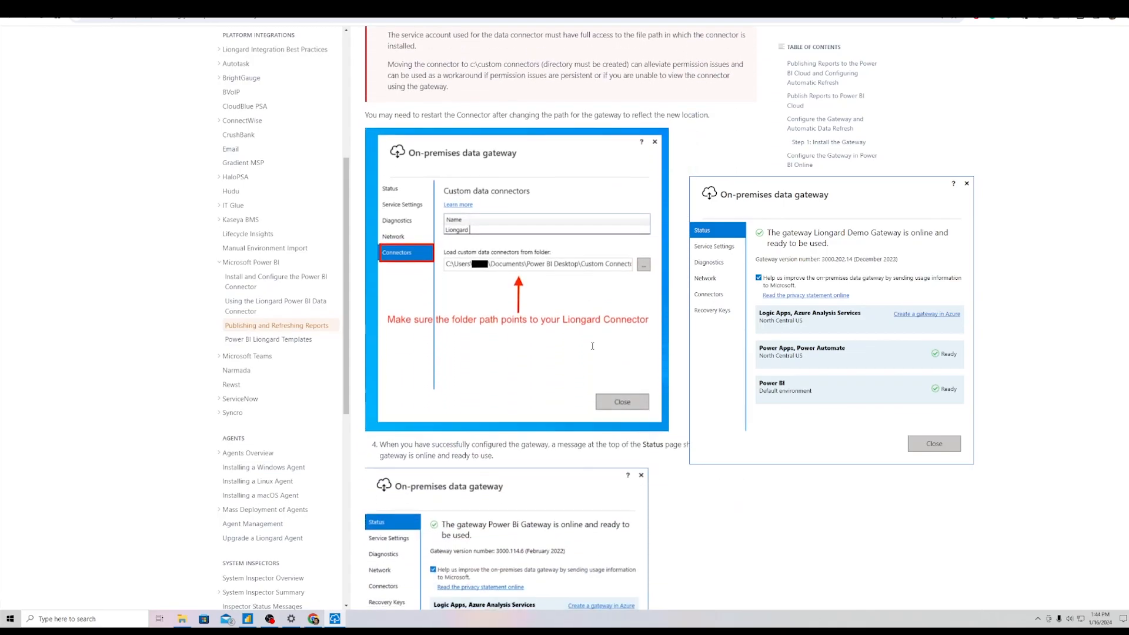
pyautogui.scroll(-3, 593, 346)
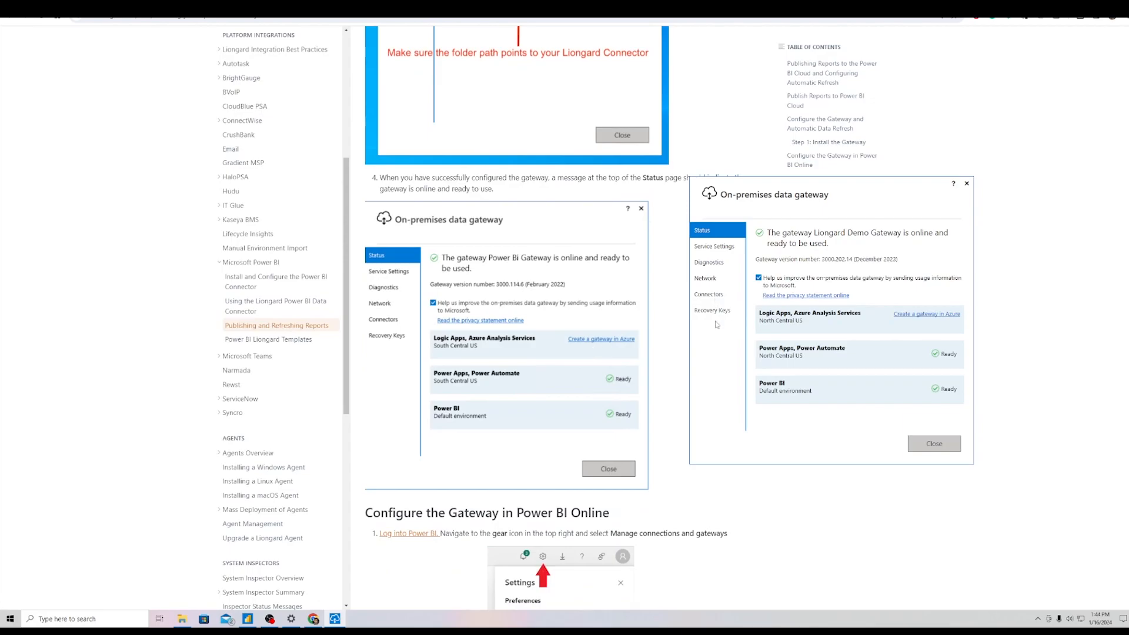
pyautogui.click(712, 295)
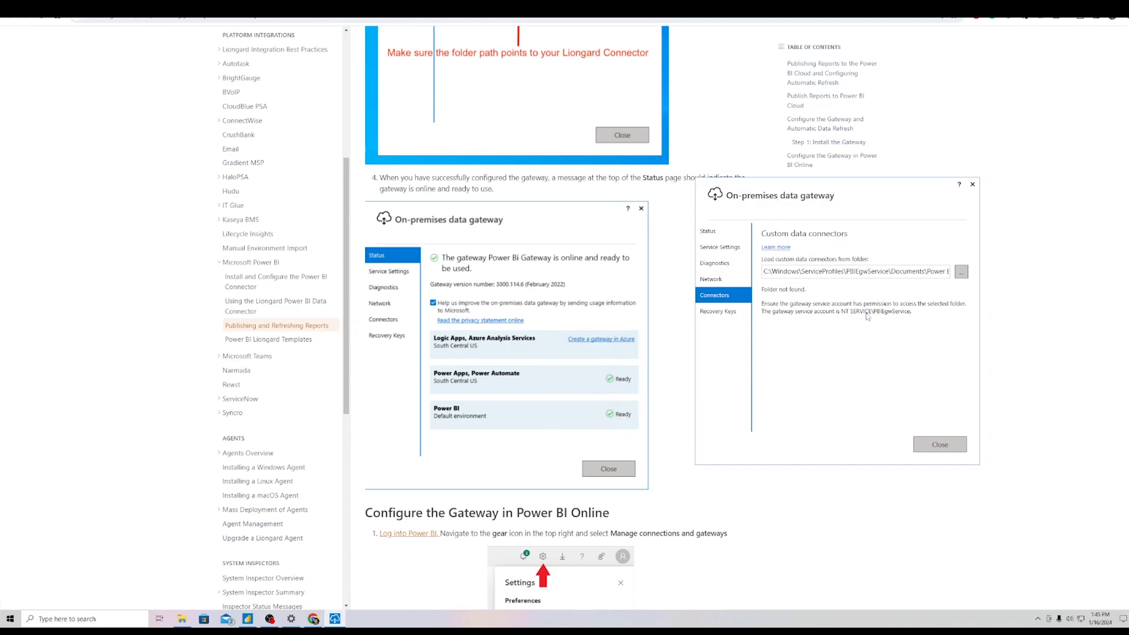
# Set the custom connectors folder to Documents > Power BI Desktop > Custom Connectors and apply it
pyautogui.click(962, 273)
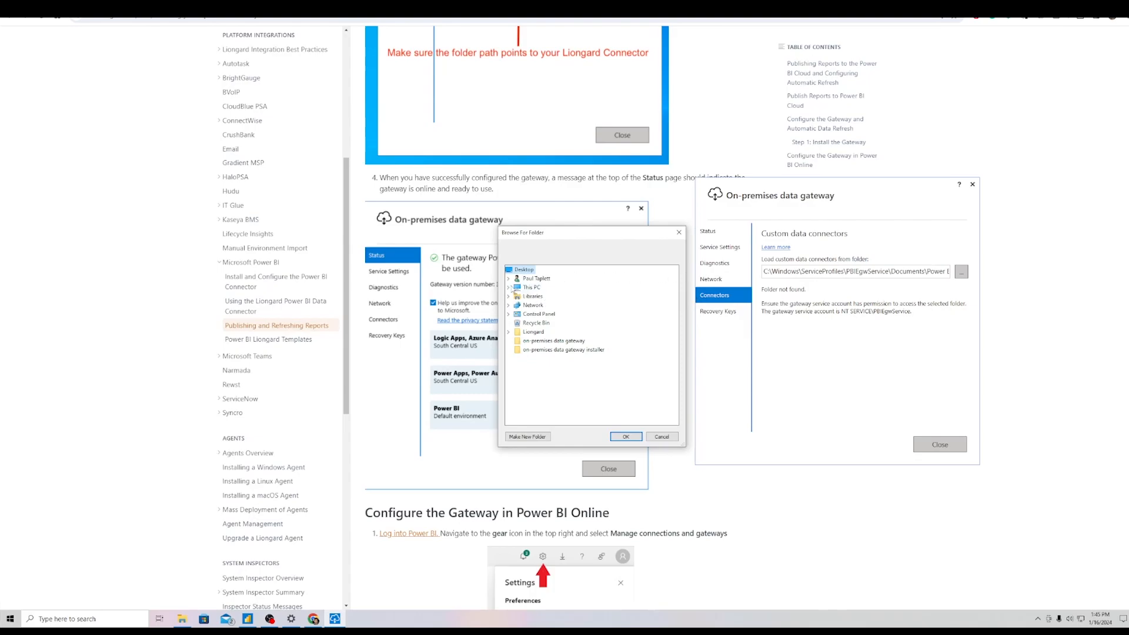
pyautogui.click(509, 288)
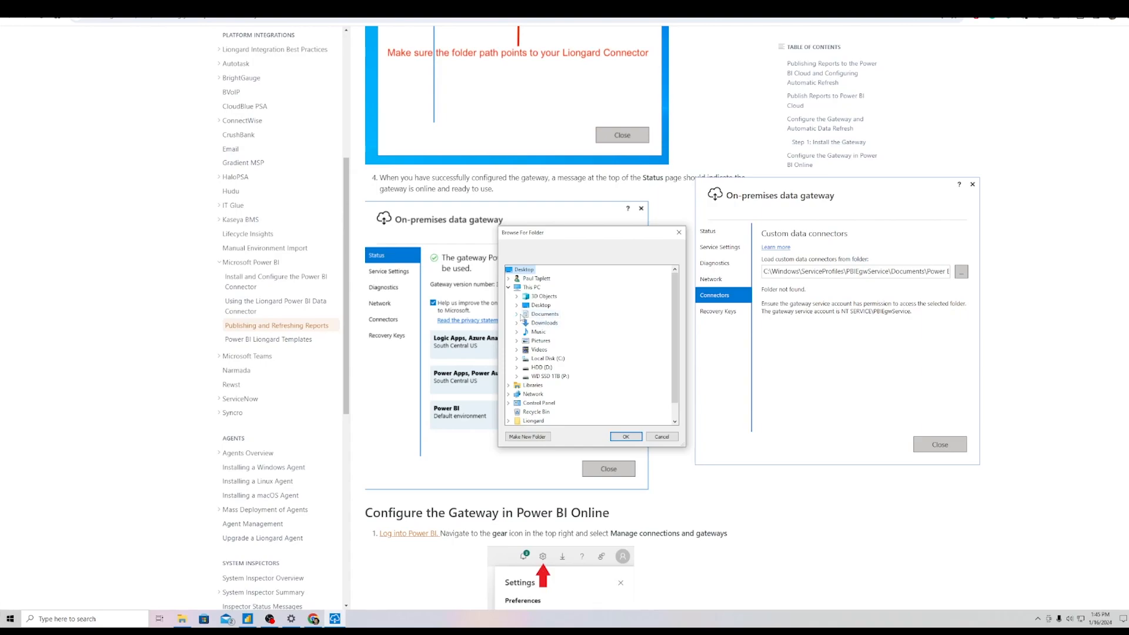
pyautogui.doubleClick(538, 314)
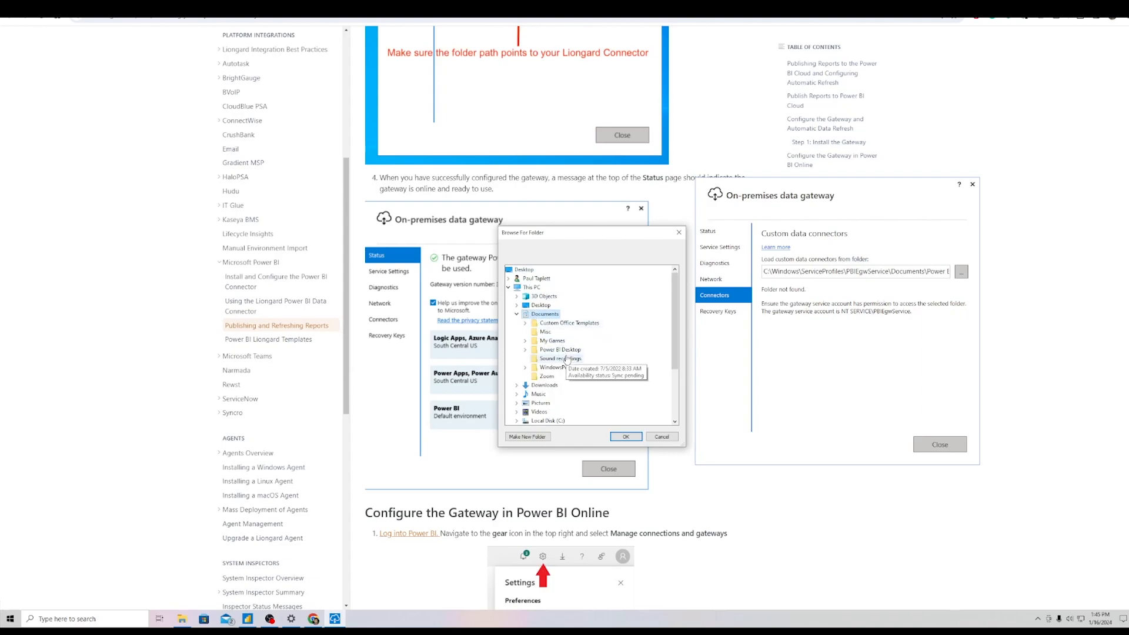
pyautogui.doubleClick(560, 349)
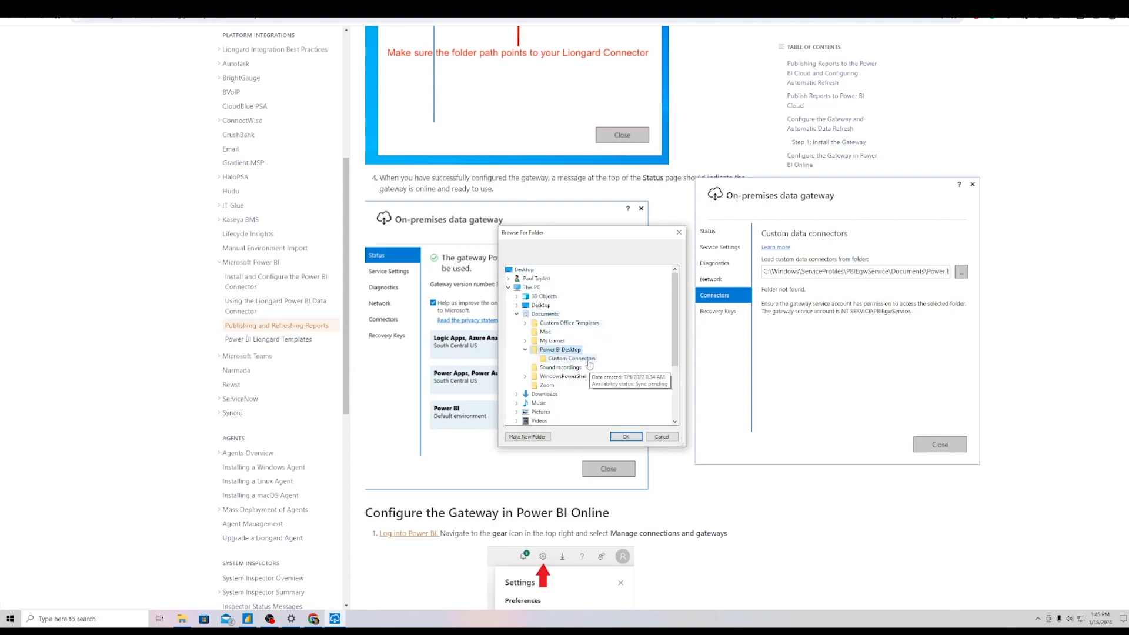
pyautogui.click(626, 437)
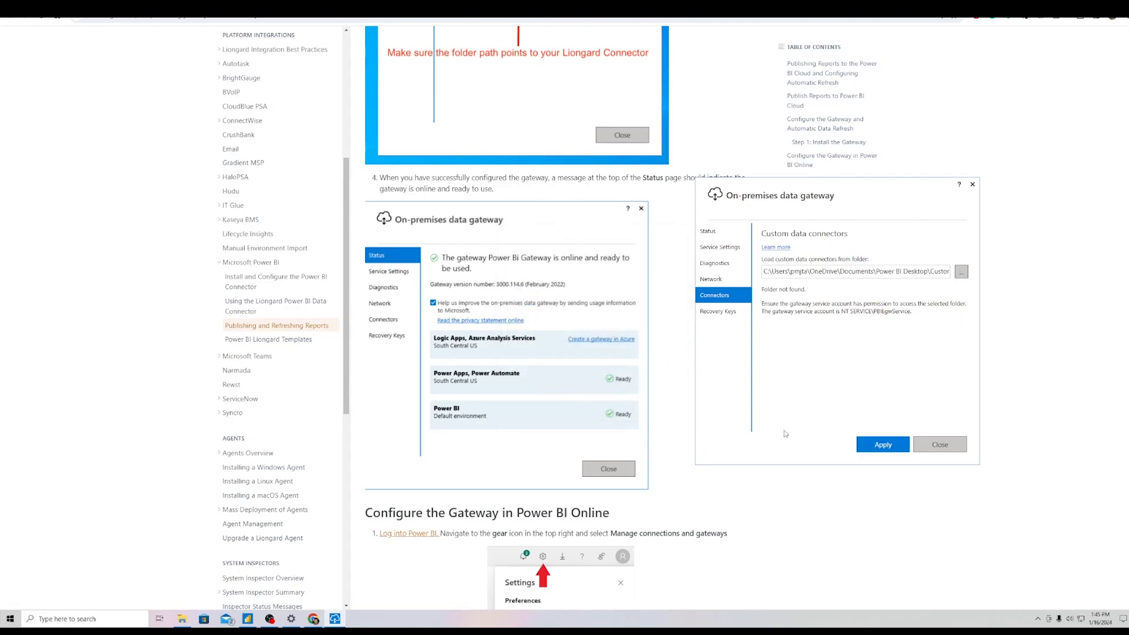
pyautogui.click(882, 448)
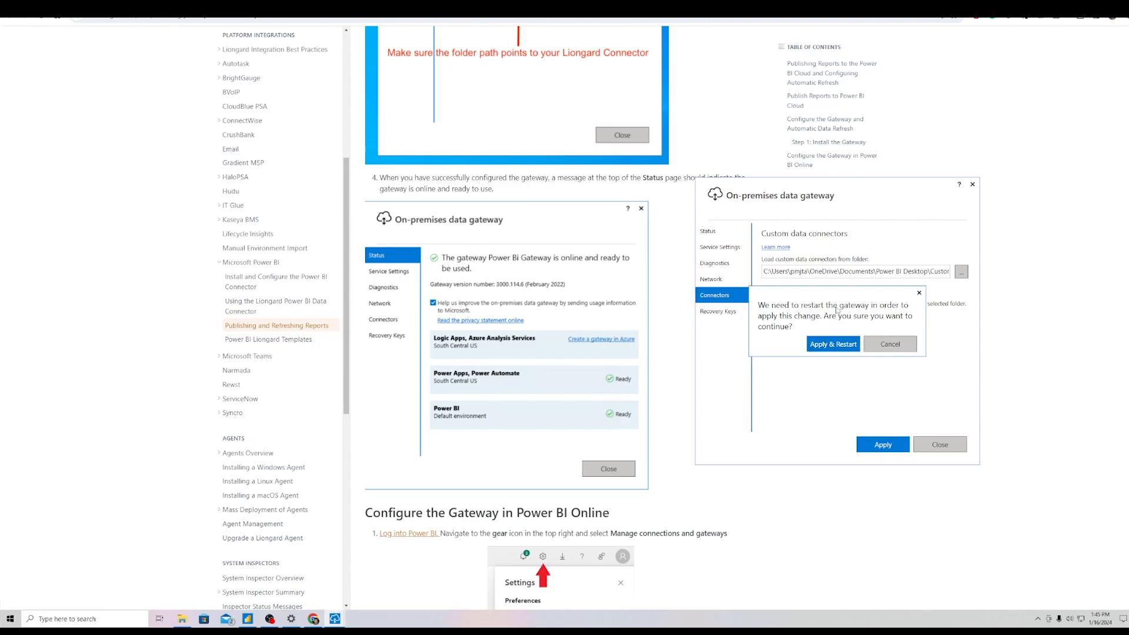
# Confirm Apply & Restart to restart the gateway with the new connectors folder
pyautogui.click(827, 345)
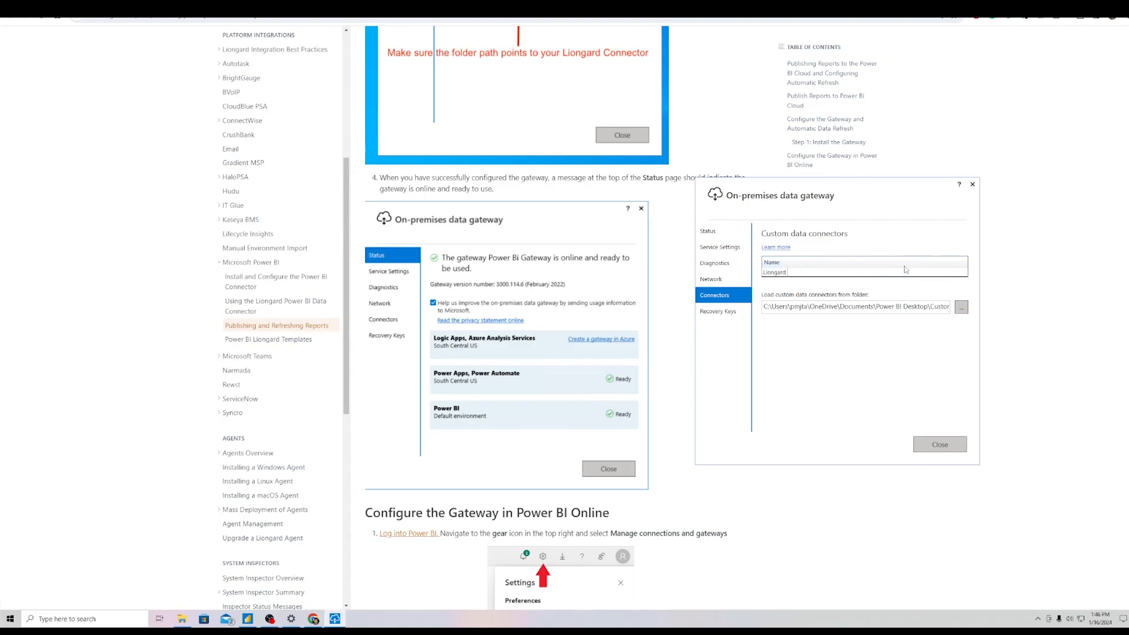
# Read the 'Configure the Gateway in Power BI Online' step, then switch to the Power BI Demo Workspace tab
pyautogui.scroll(-3, 548, 265)
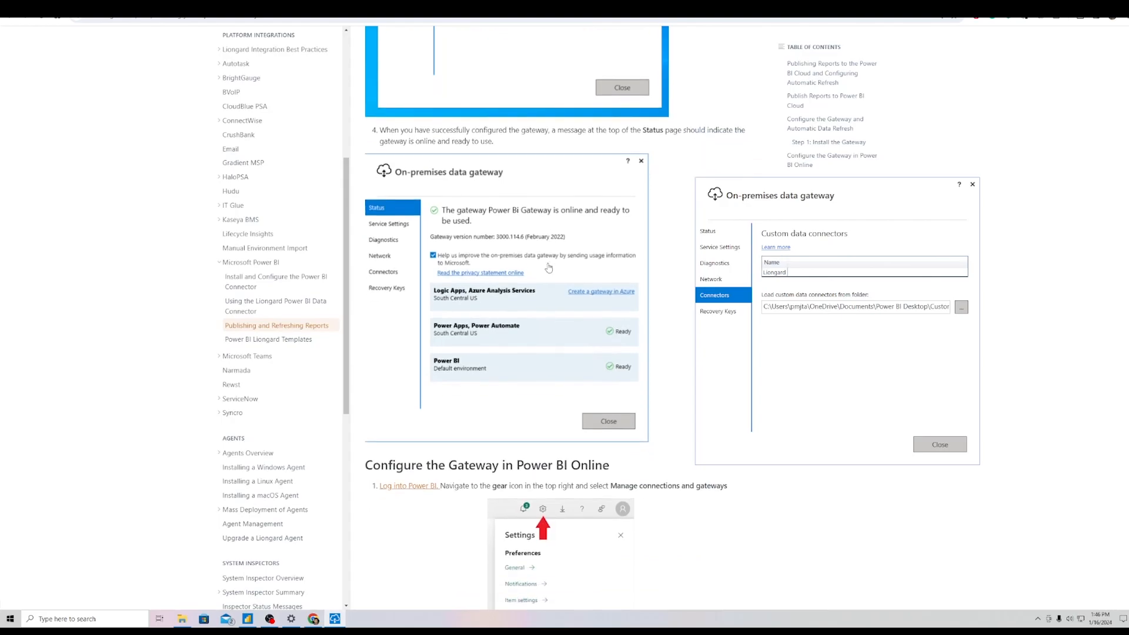
pyautogui.scroll(-1, 548, 266)
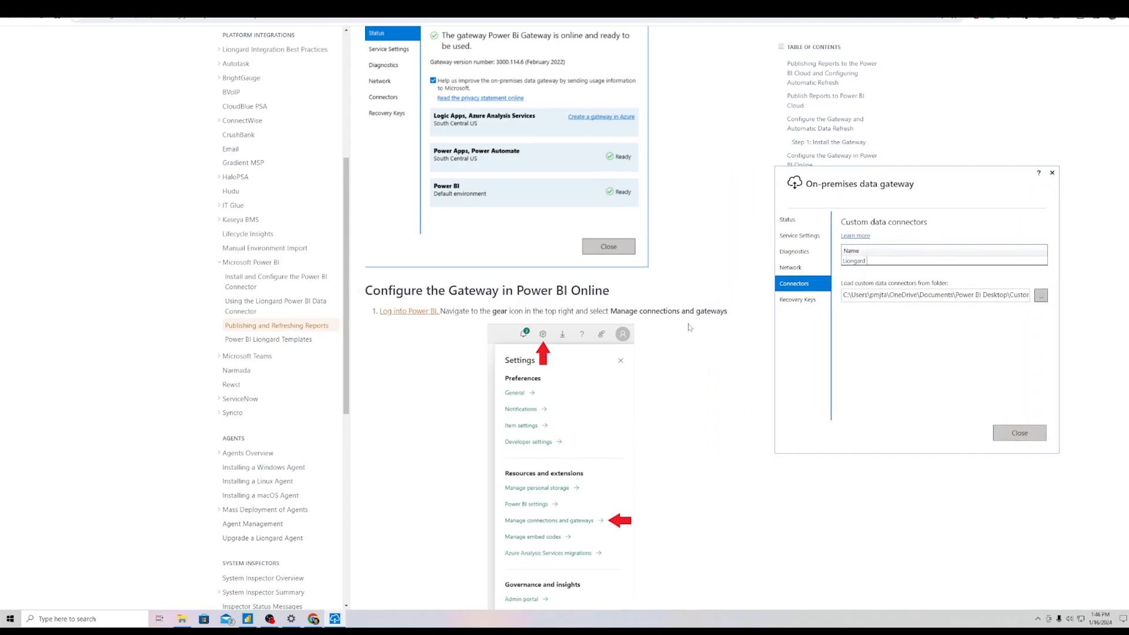
pyautogui.scroll(-1, 653, 347)
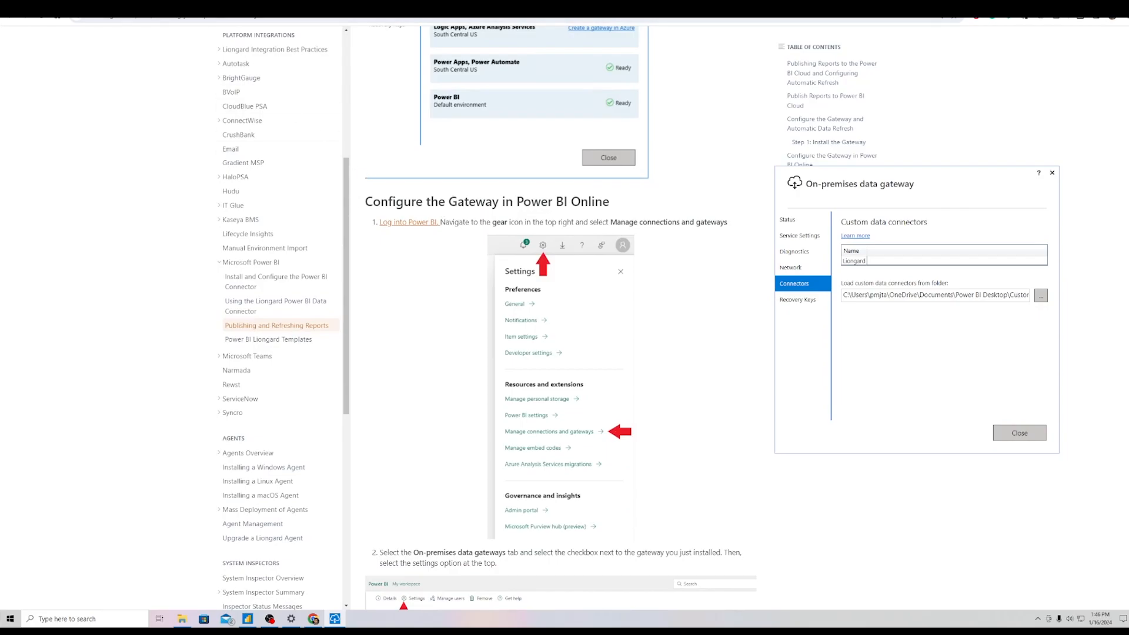
pyautogui.click(270, 4)
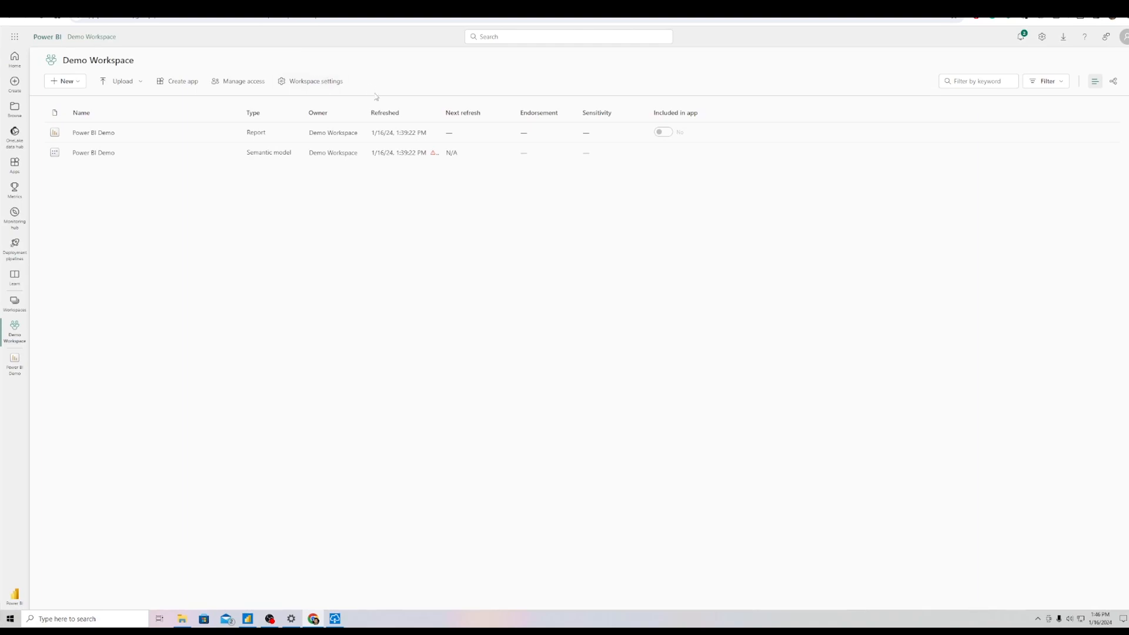
# Open Manage connections and gateways and list the on-premises data gateways, including Liongard Demo Gateway
pyautogui.click(1042, 38)
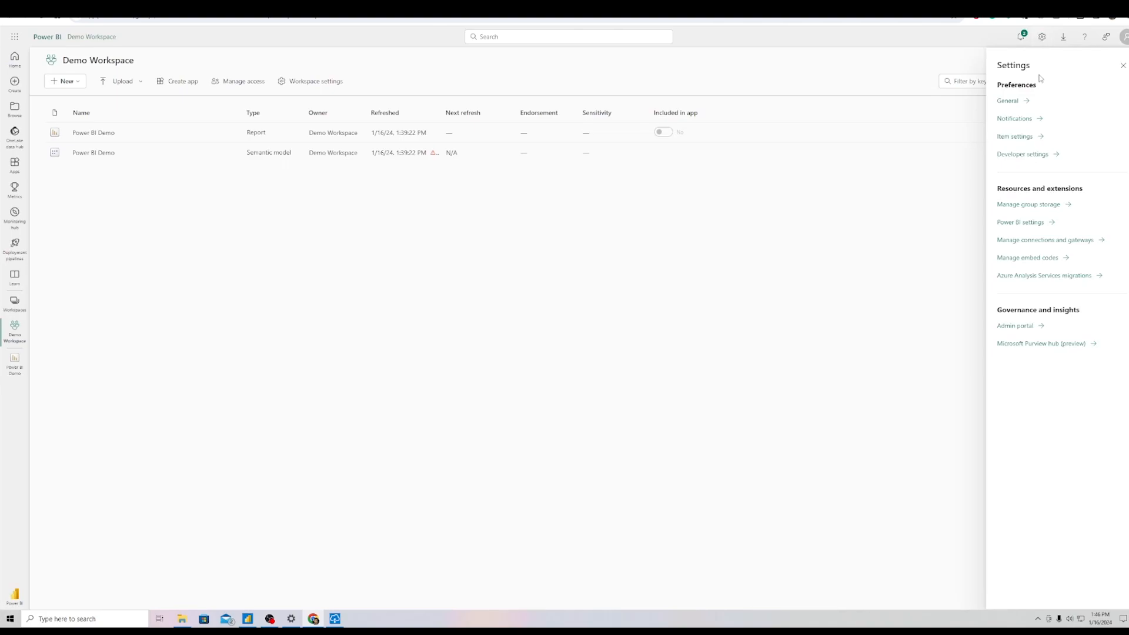
pyautogui.hotkey('ctrl', 'Tab')
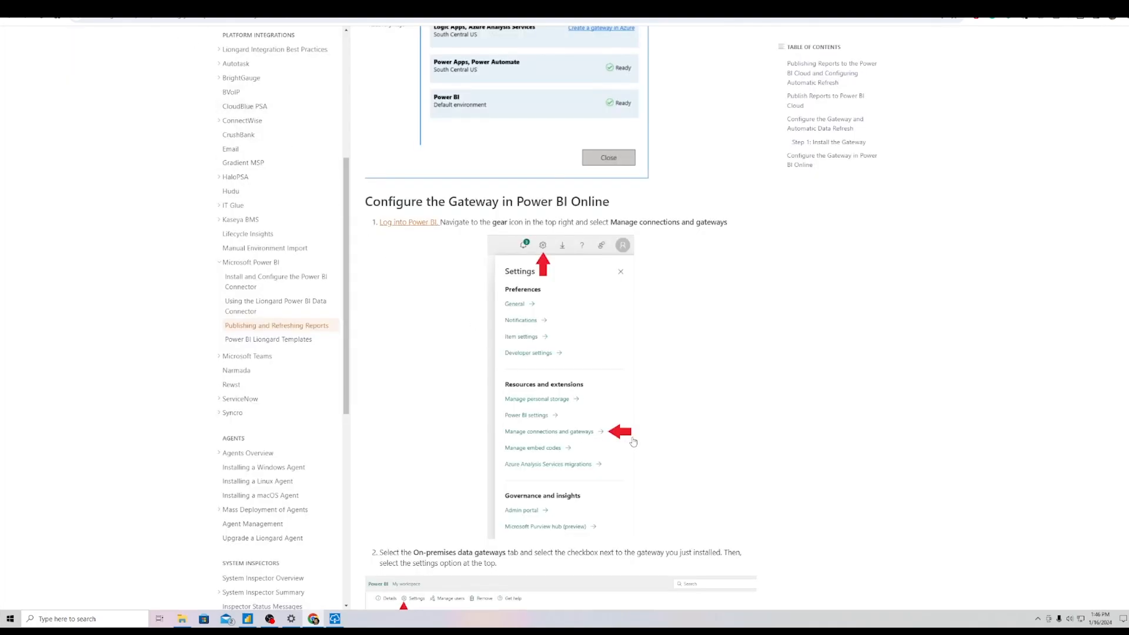
pyautogui.hotkey('ctrl', 'shift', 'Tab')
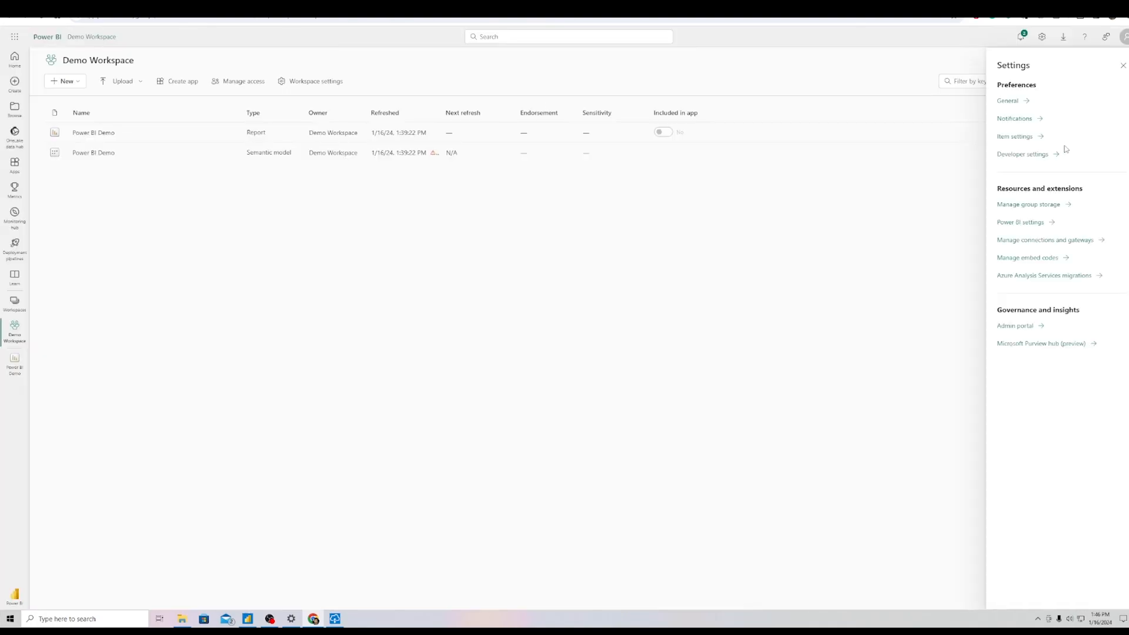
pyautogui.click(1071, 242)
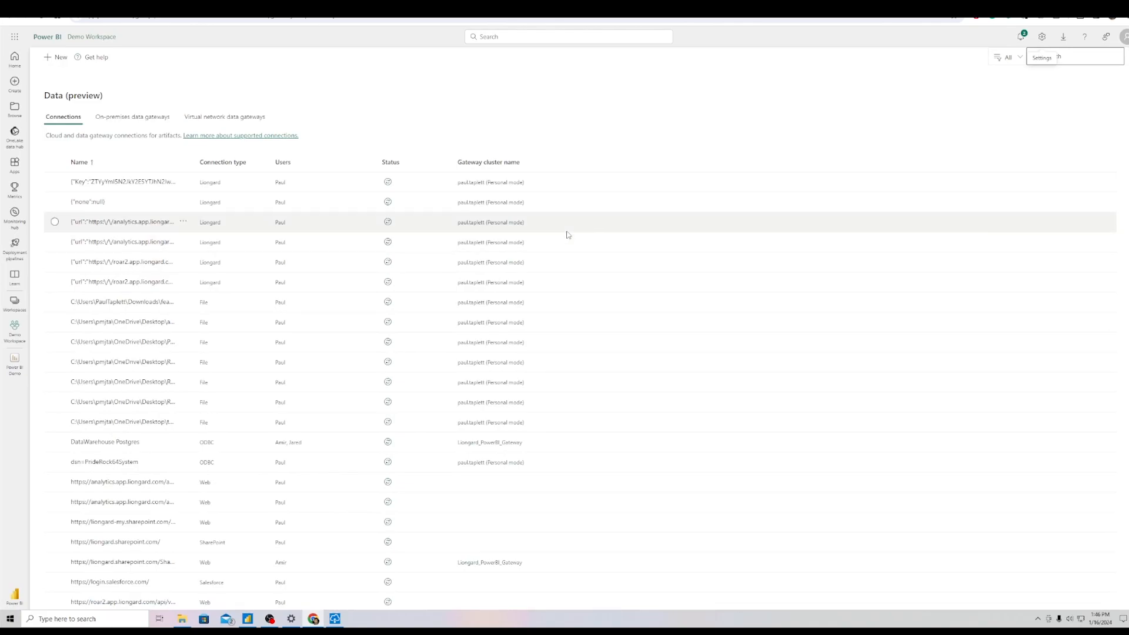
pyautogui.click(70, 7)
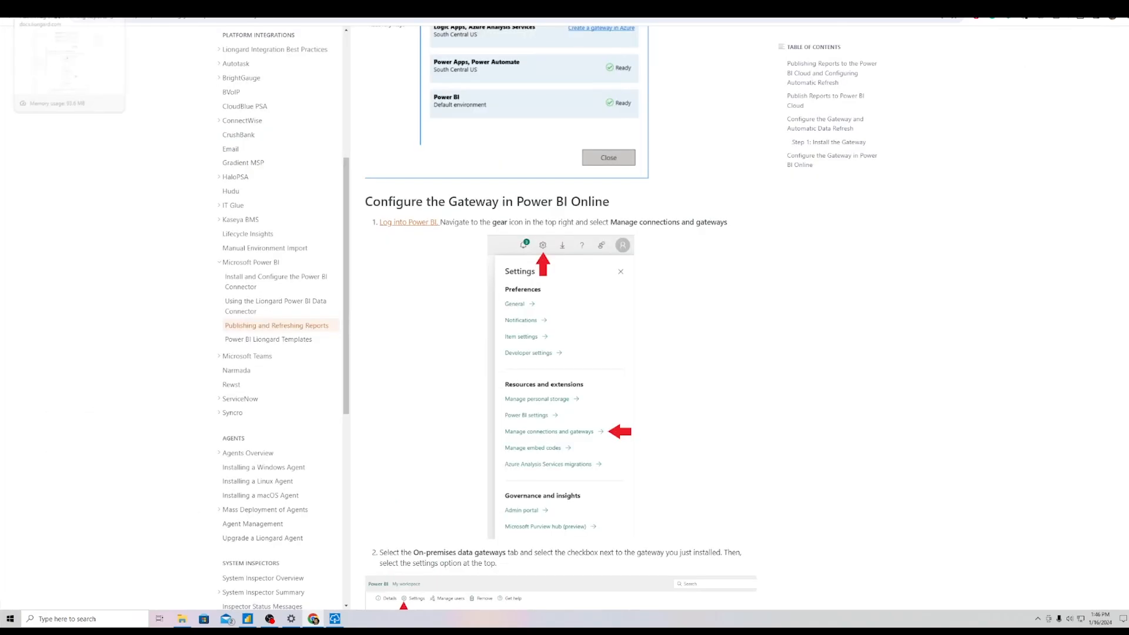
pyautogui.scroll(-5, 554, 344)
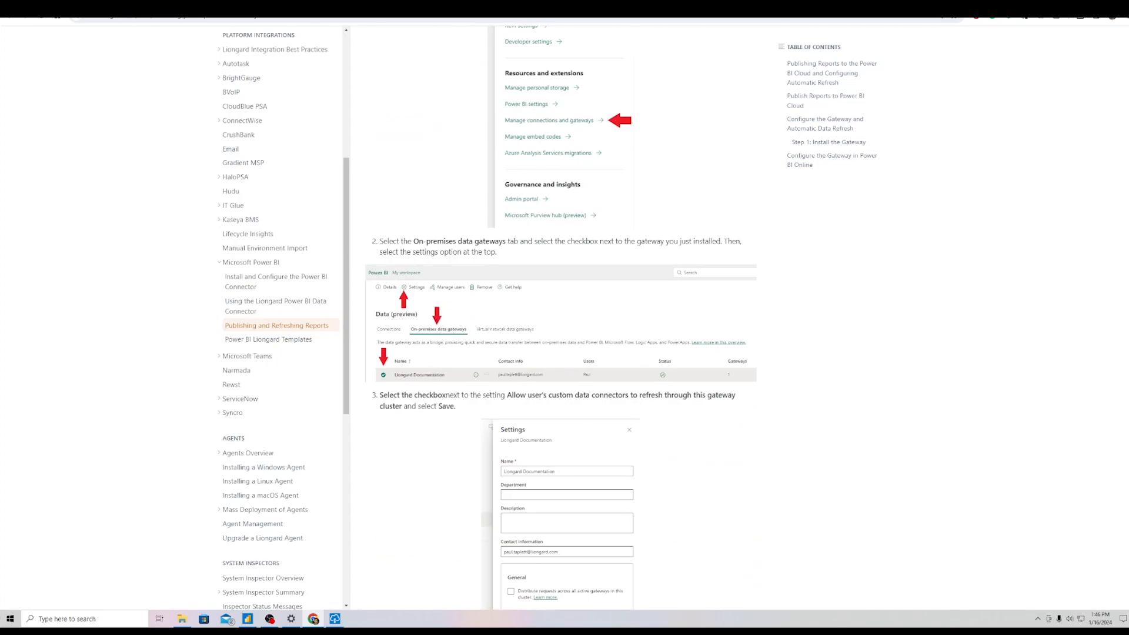
pyautogui.click(151, 6)
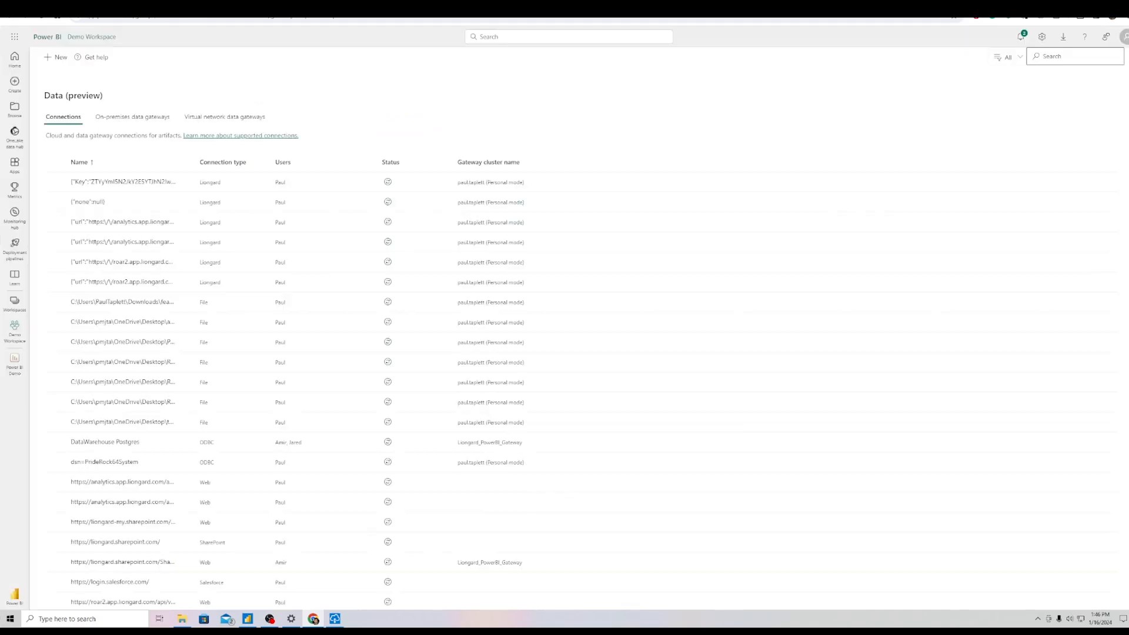
pyautogui.click(148, 124)
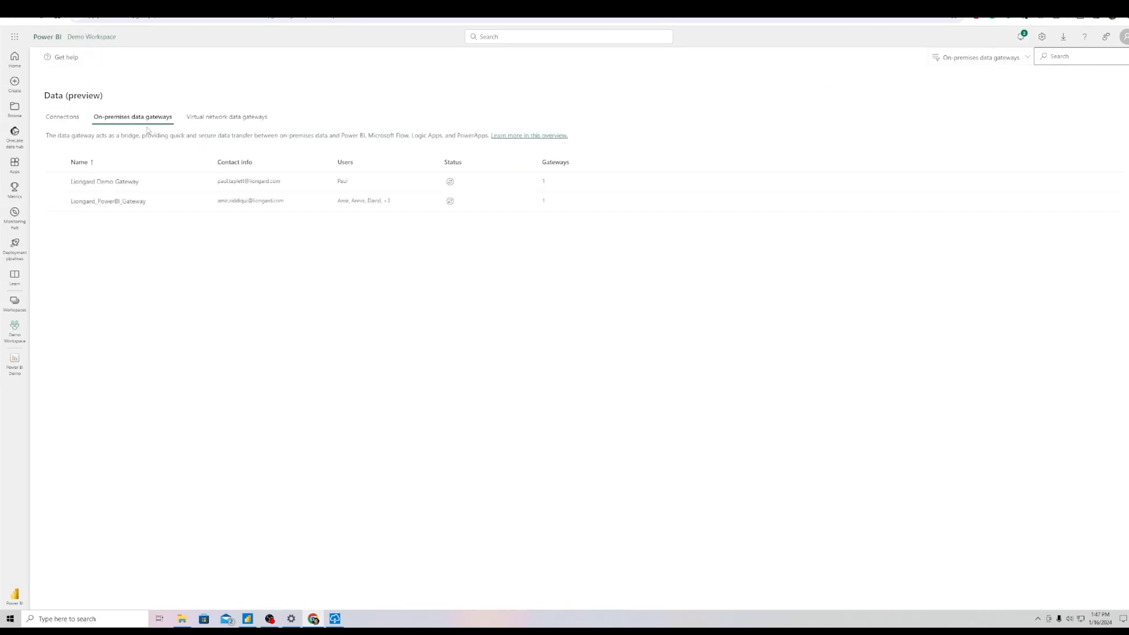
# Select Liongard Demo Gateway in the gateways list and open its Settings panel
pyautogui.click(55, 182)
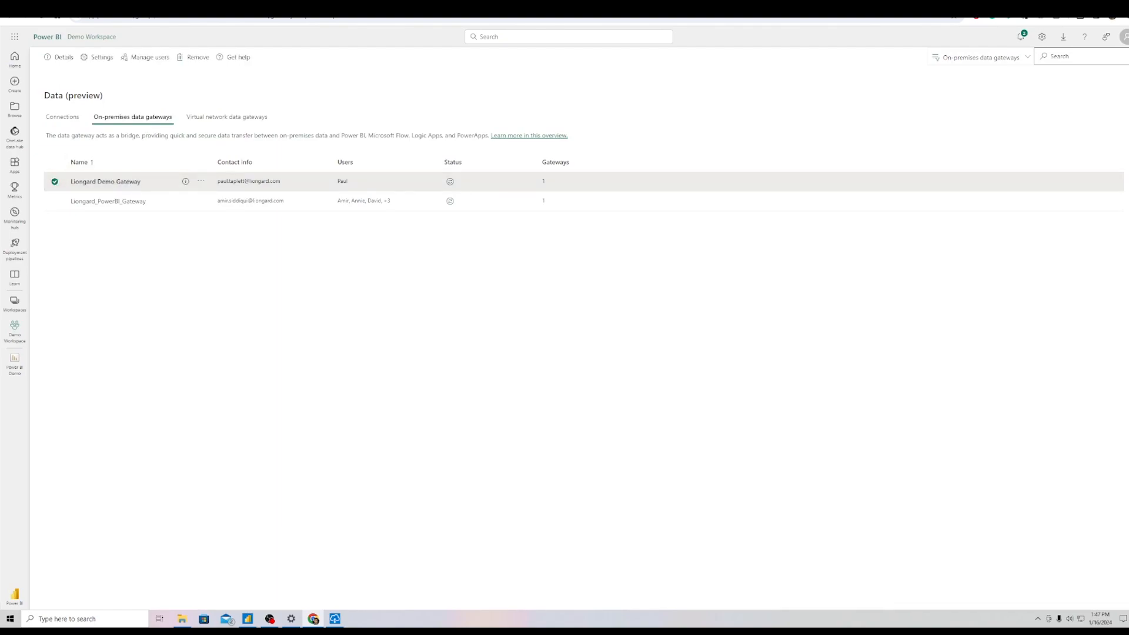
pyautogui.click(103, 5)
pyautogui.scroll(-5, 435, 300)
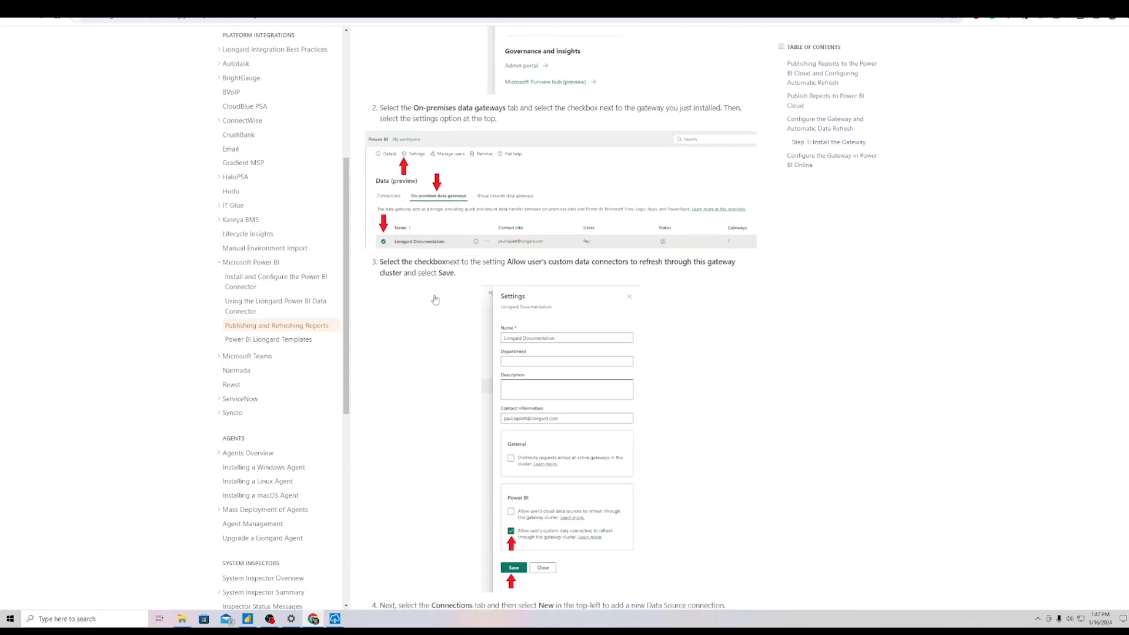
pyautogui.click(235, 5)
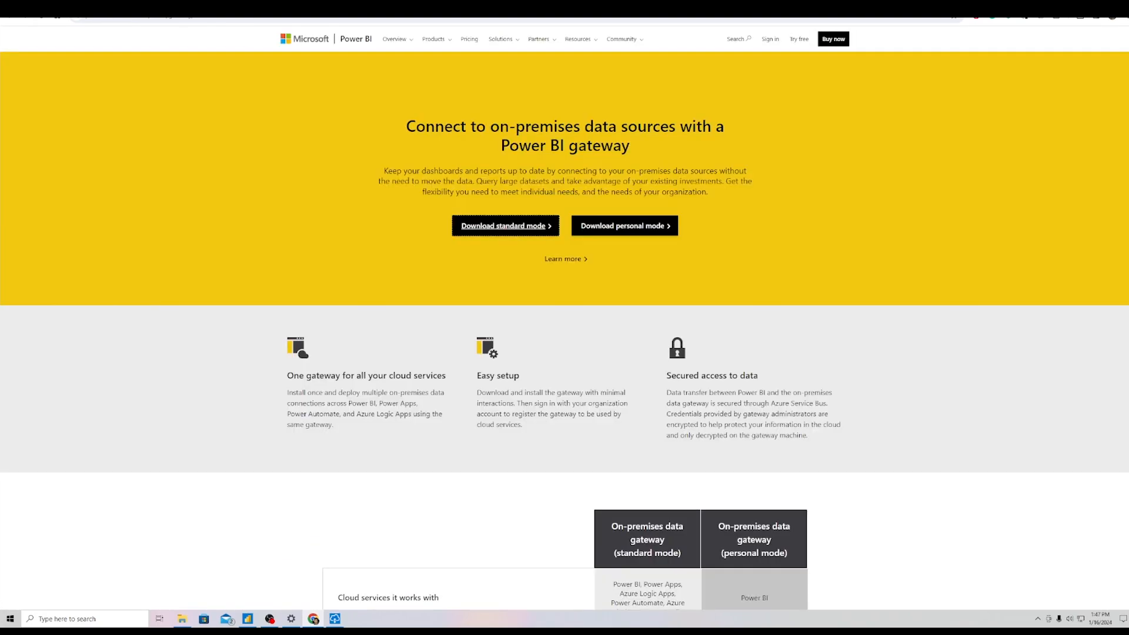
pyautogui.hotkey('ctrl', 'shift', 'Tab')
pyautogui.hotkey('ctrl', 'shift', 'Tab')
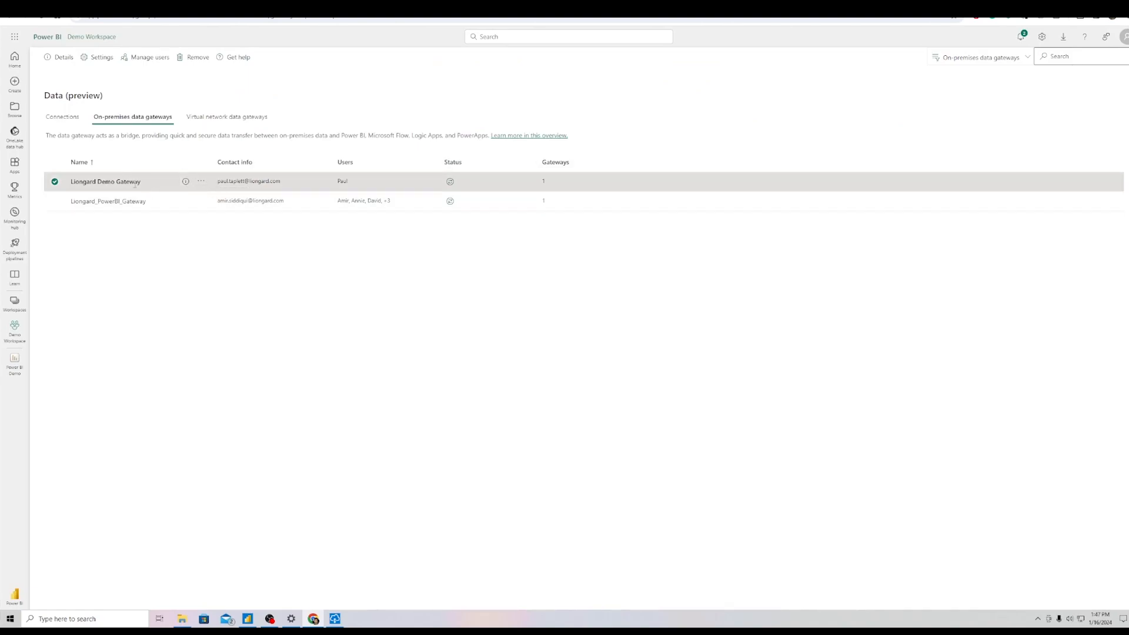
pyautogui.click(100, 61)
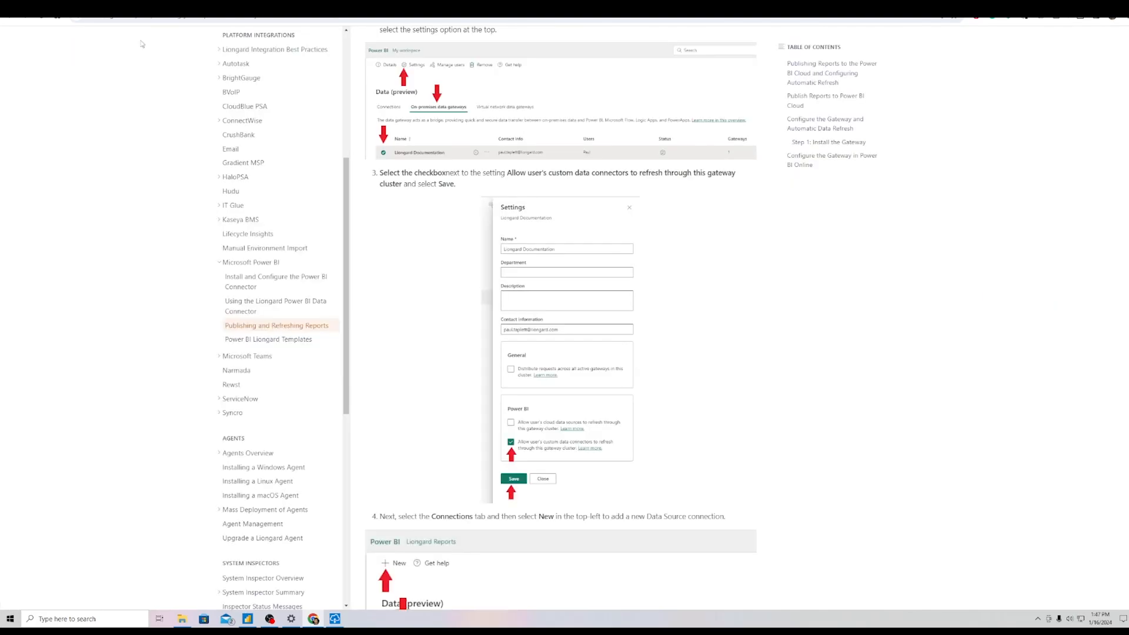
# Enable custom data connector refresh on the Liongard Demo Gateway cluster and save it
pyautogui.scroll(-3, 474, 229)
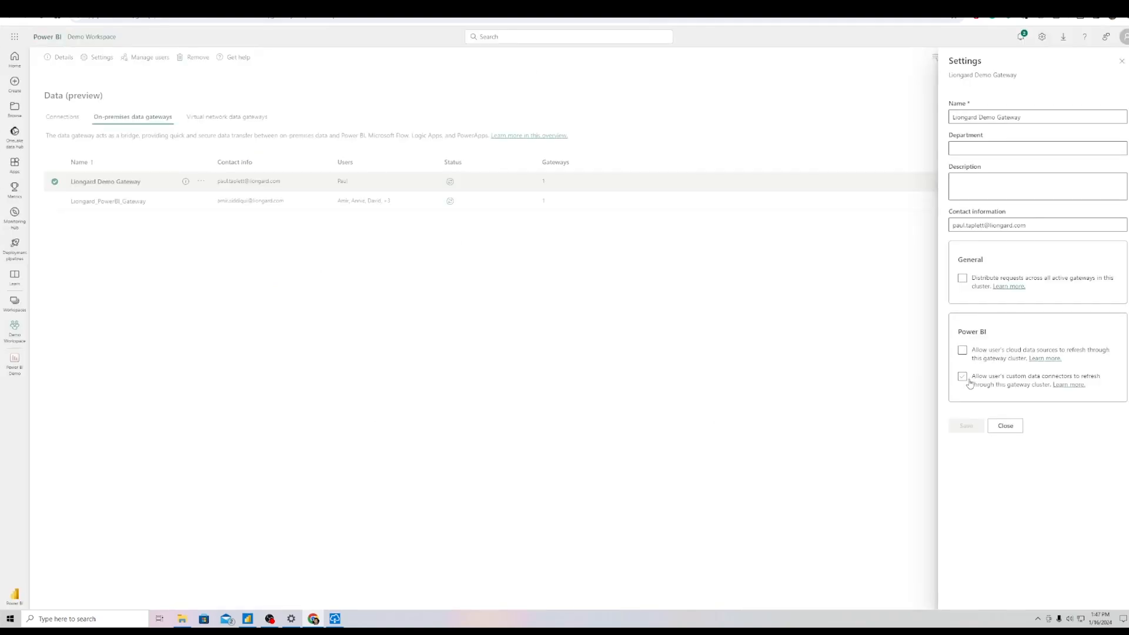
pyautogui.click(963, 377)
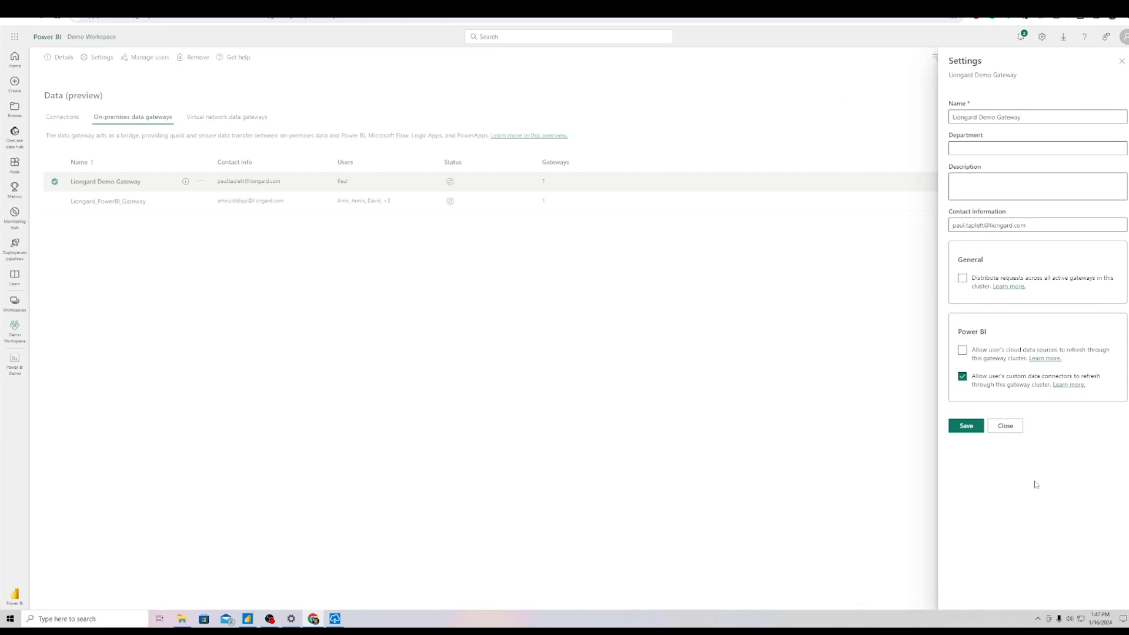
pyautogui.click(965, 429)
pyautogui.click(1123, 62)
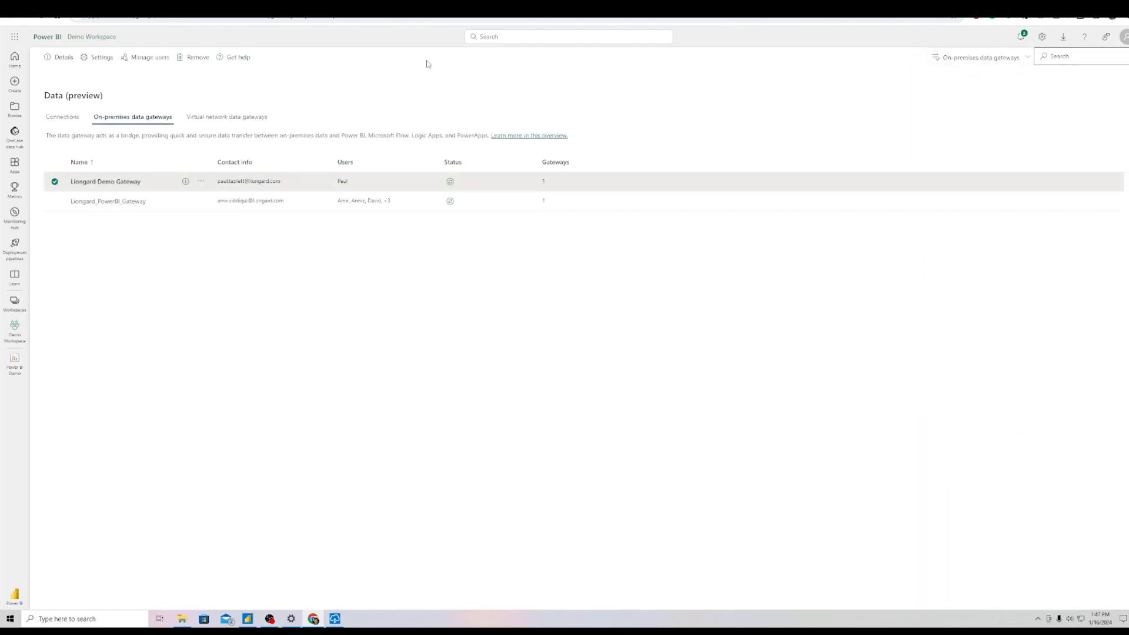
pyautogui.hotkey('ctrl', 'Tab')
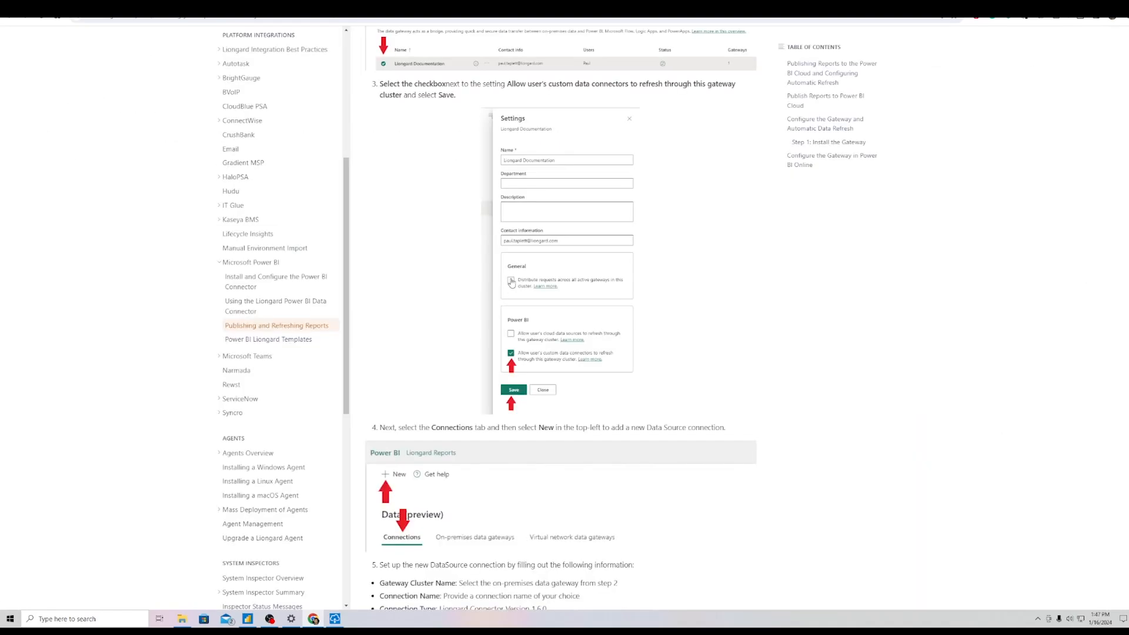
# Go to the Connections list and start a + New connection
pyautogui.scroll(-3, 511, 283)
pyautogui.scroll(-3, 512, 283)
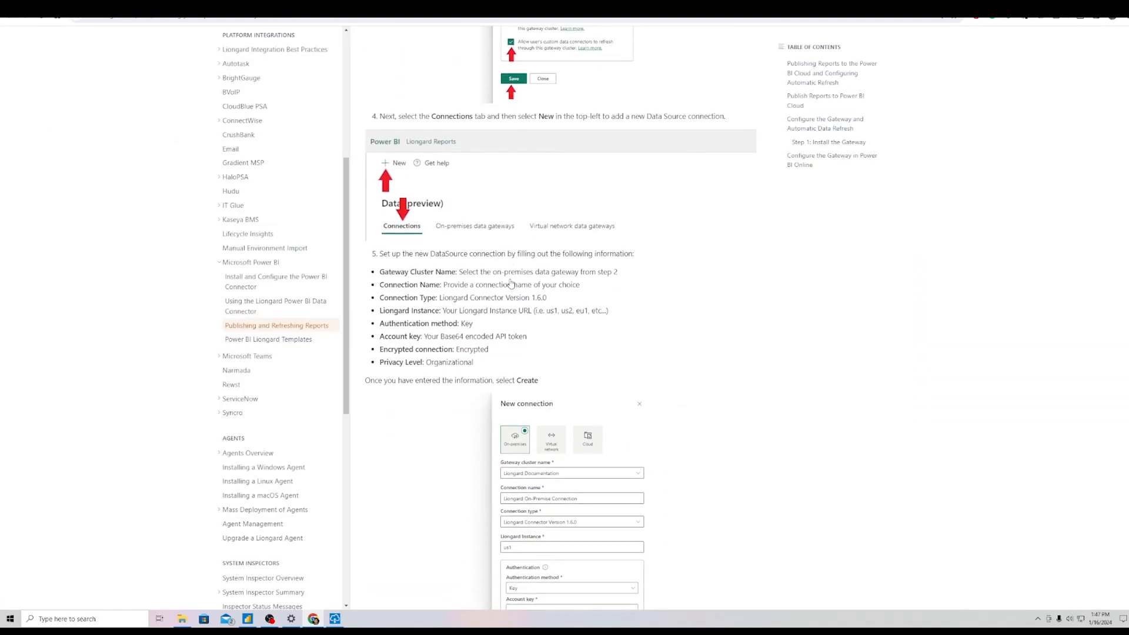
pyautogui.hotkey('ctrl', 'shift', 'Tab')
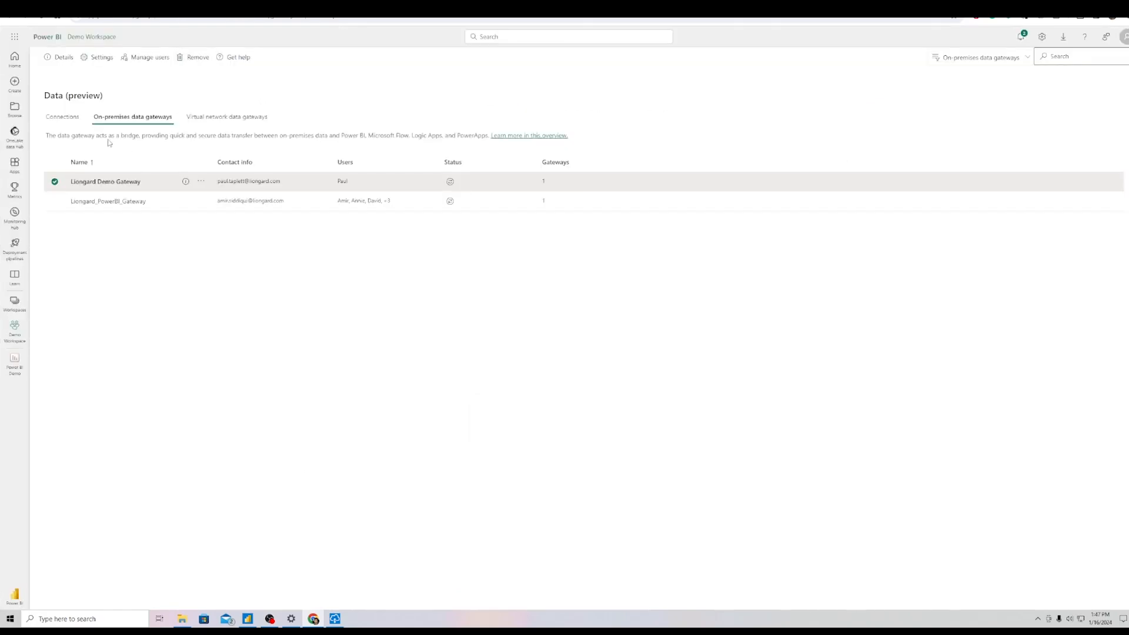
pyautogui.click(61, 118)
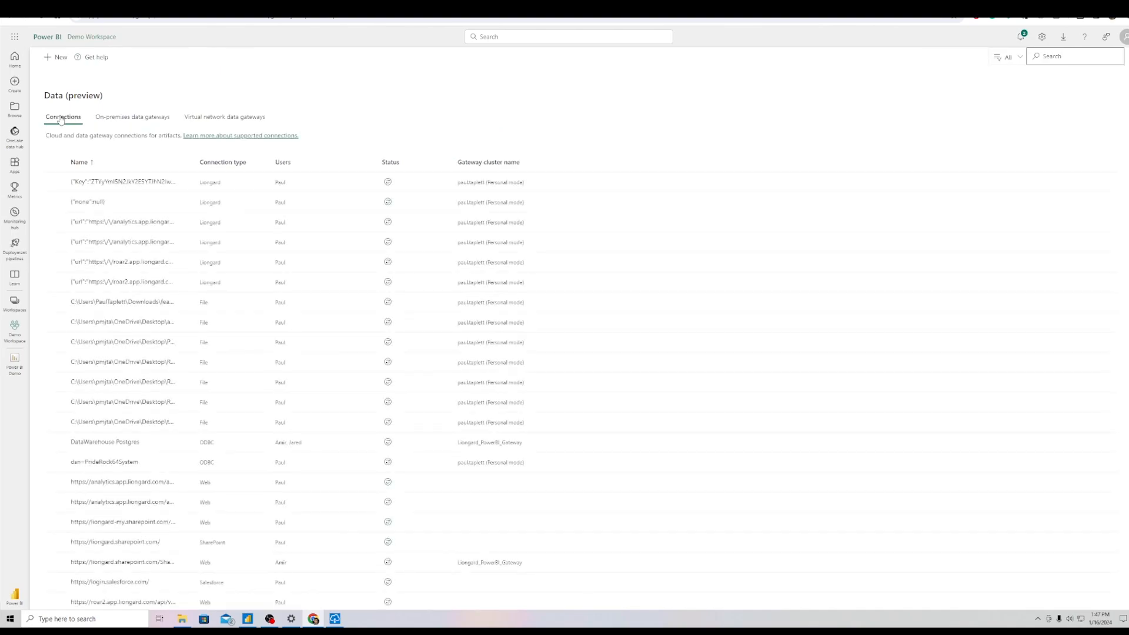
pyautogui.click(57, 58)
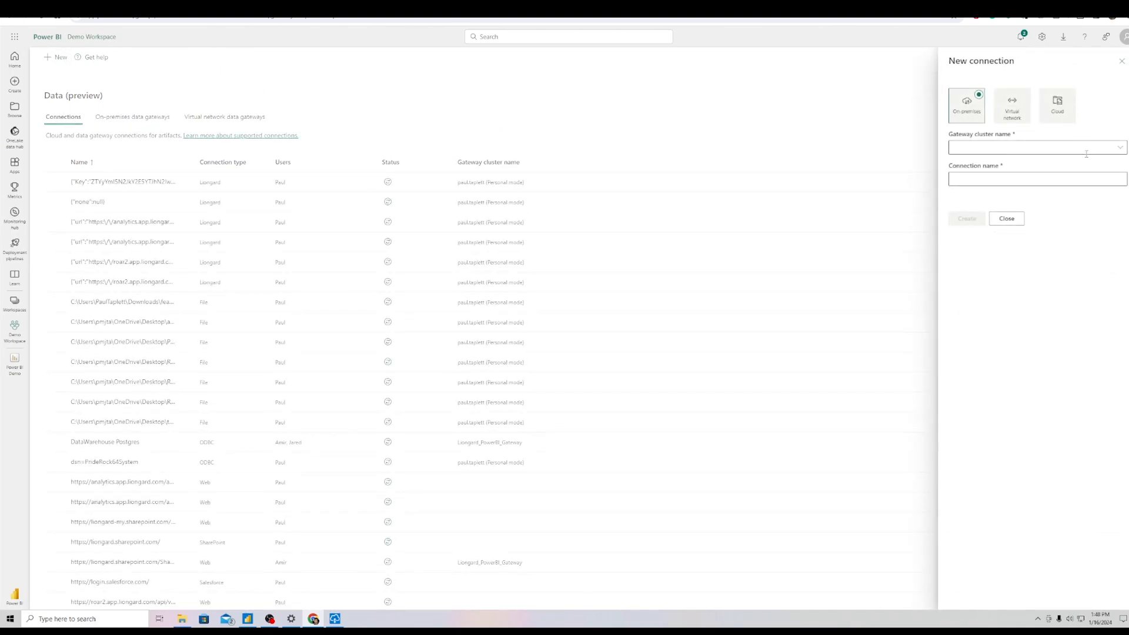
# Choose Liongard Demo Gateway as the gateway cluster and name the connection LG-Demo
pyautogui.click(1119, 149)
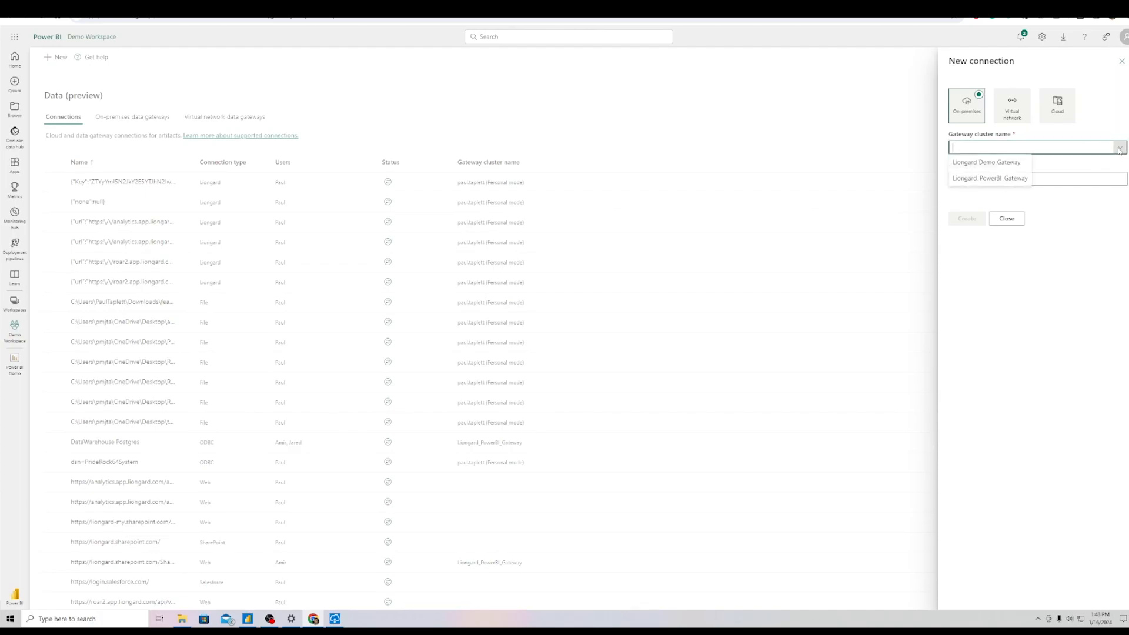
pyautogui.click(1002, 163)
pyautogui.click(993, 178)
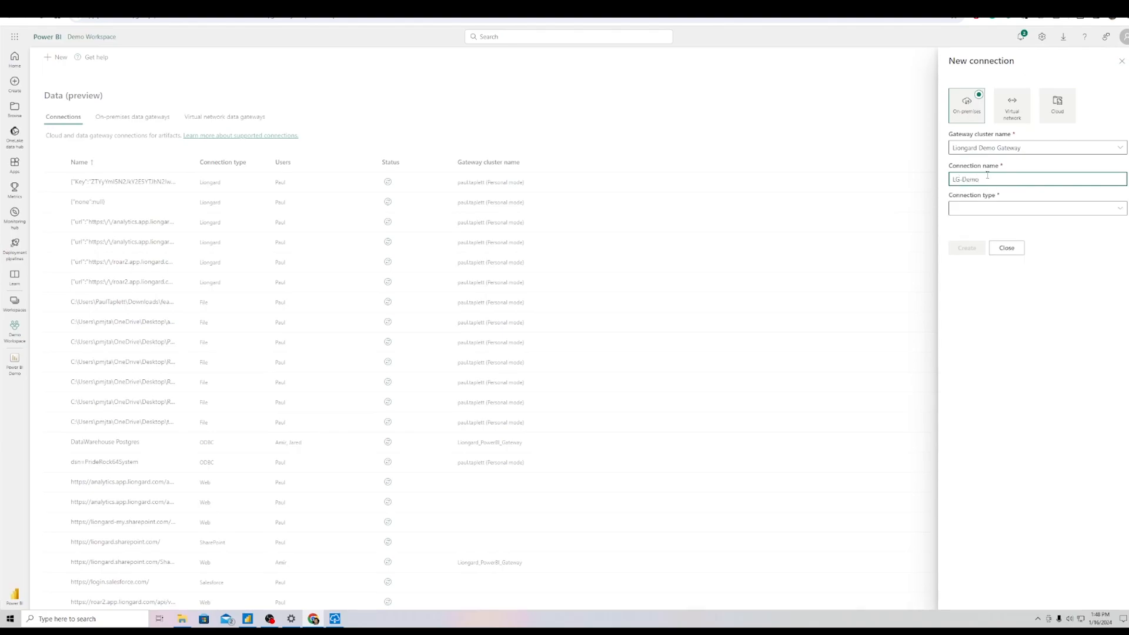
# Search the connection type list for Liongard Connector Version 1.6.0, checking the setup guide
pyautogui.click(1010, 207)
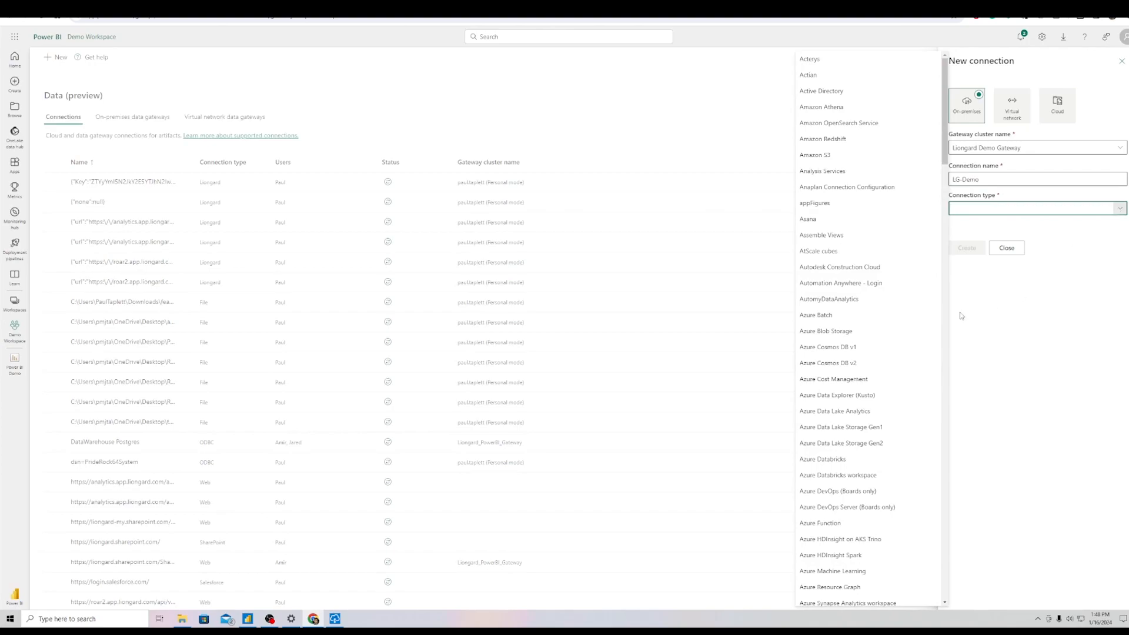
pyautogui.scroll(-20, 885, 303)
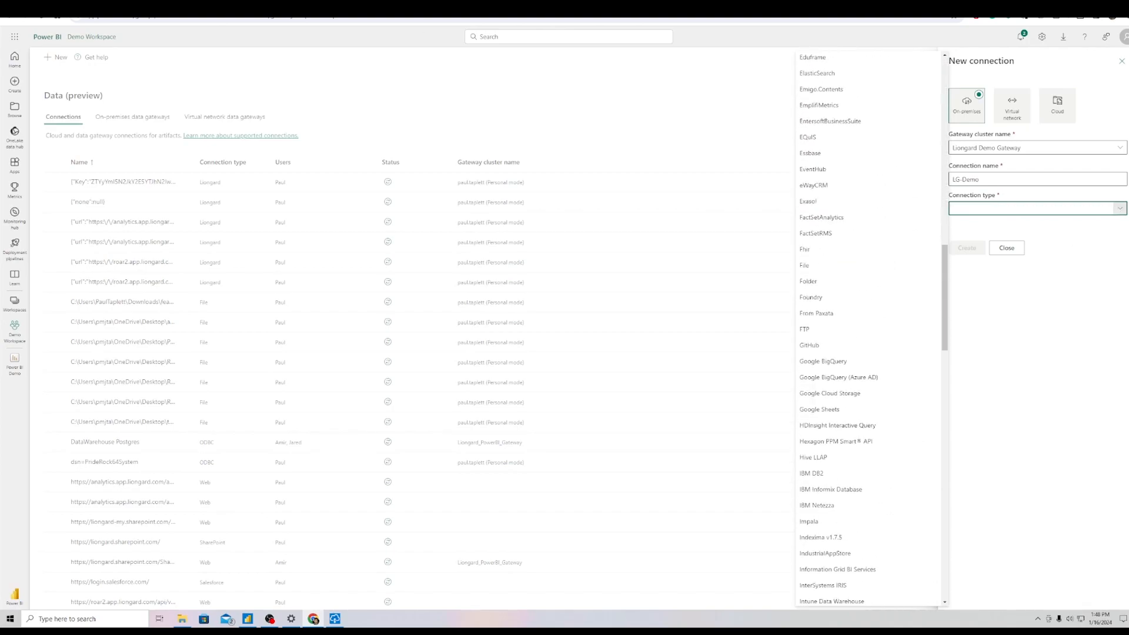
pyautogui.click(258, 5)
pyautogui.scroll(-4, 337, 358)
pyautogui.scroll(-8, 597, 361)
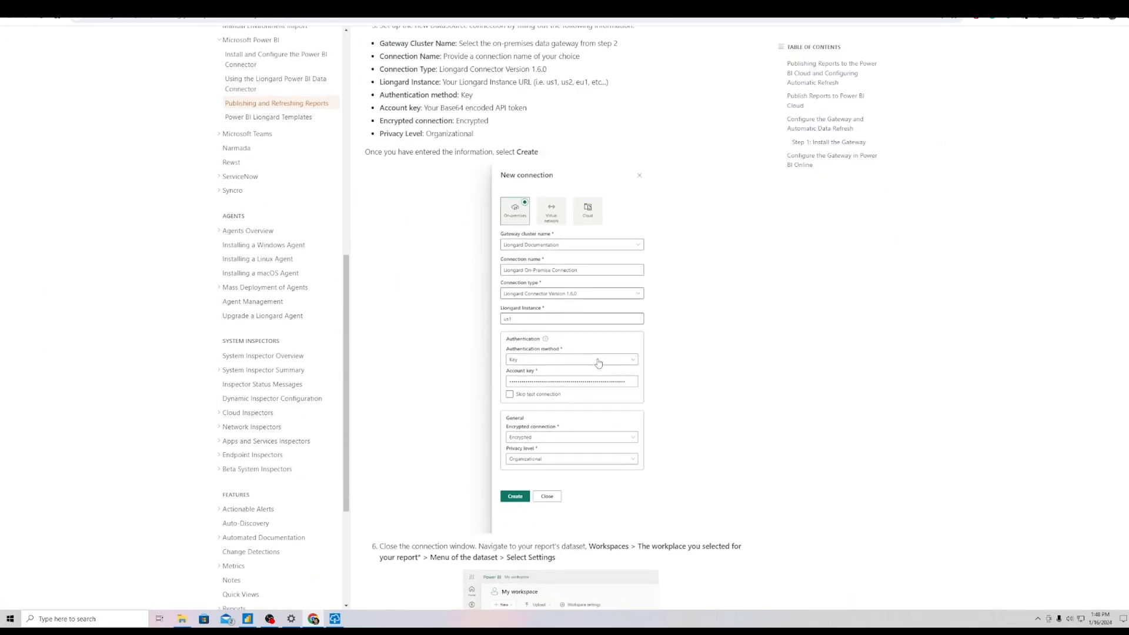
pyautogui.scroll(8, 600, 359)
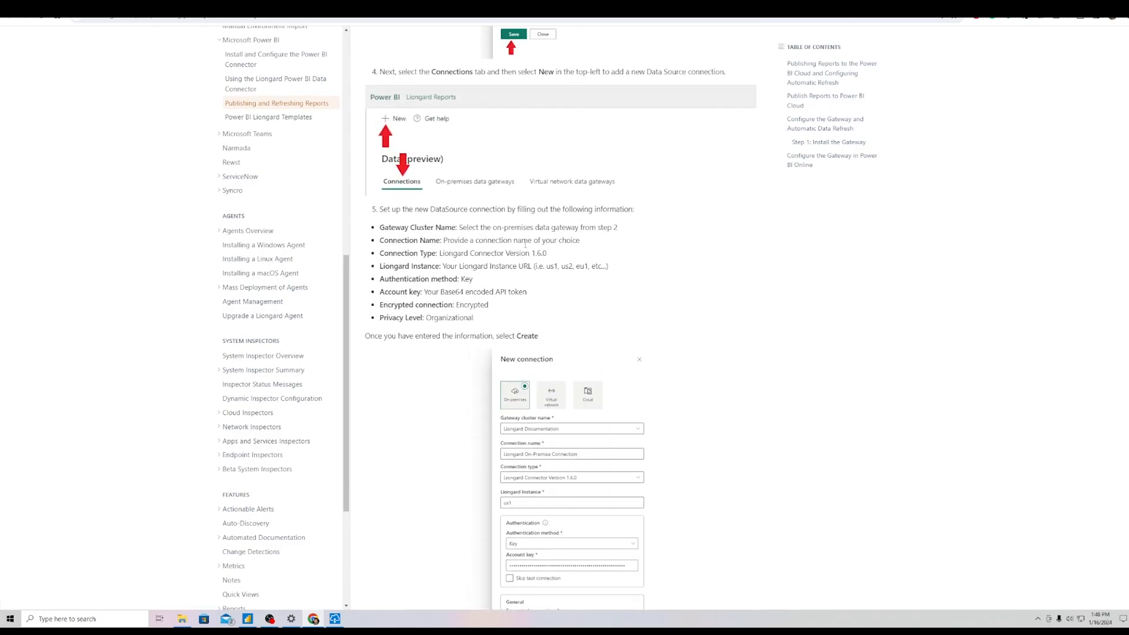
pyautogui.scroll(-3, 541, 262)
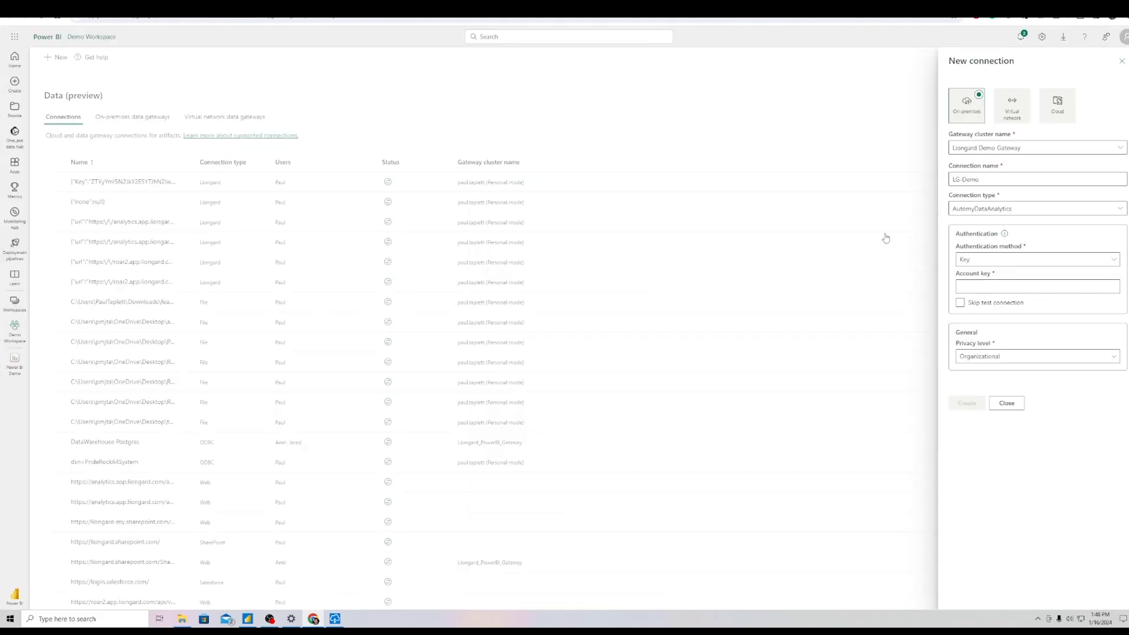
pyautogui.click(1117, 209)
pyautogui.scroll(-12, 834, 304)
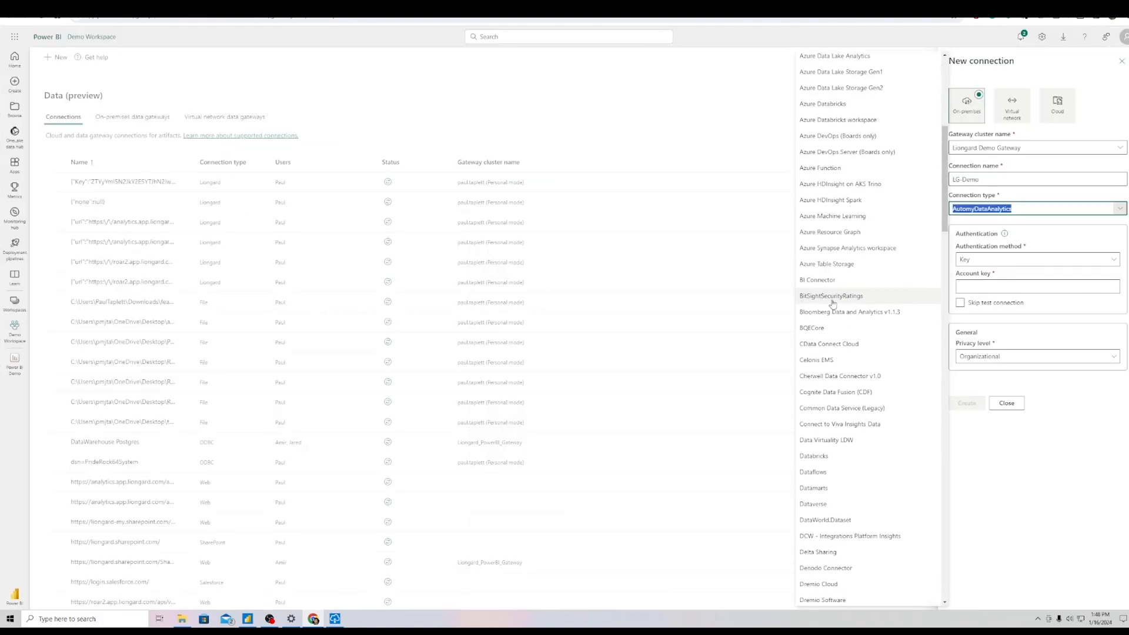
pyautogui.write('L')
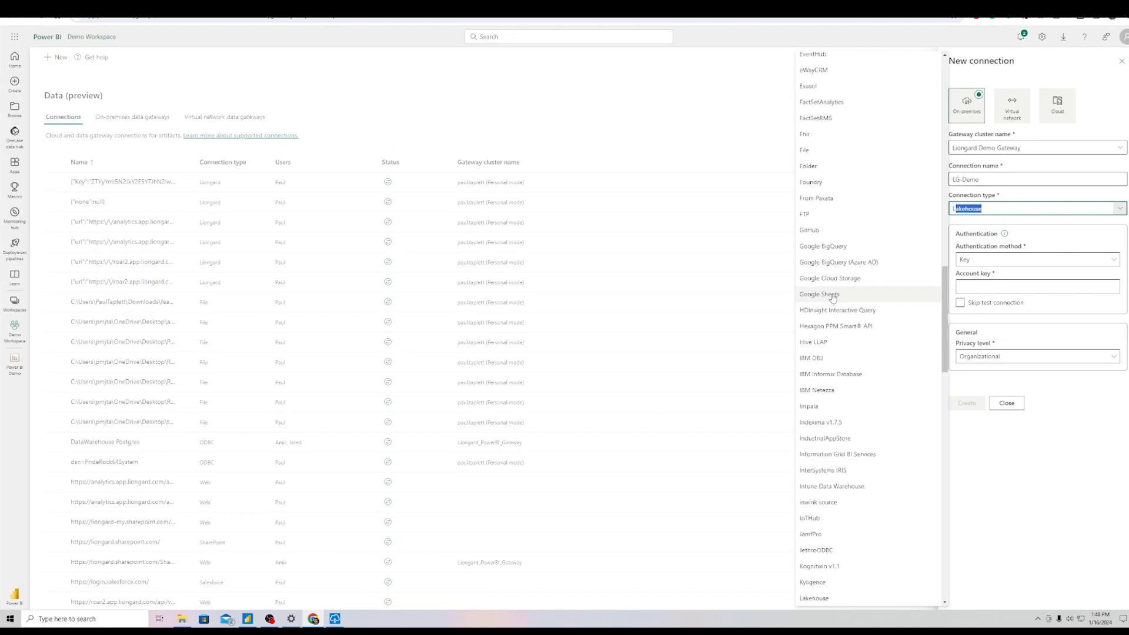
pyautogui.write('iongard Connector Version 1.6.0')
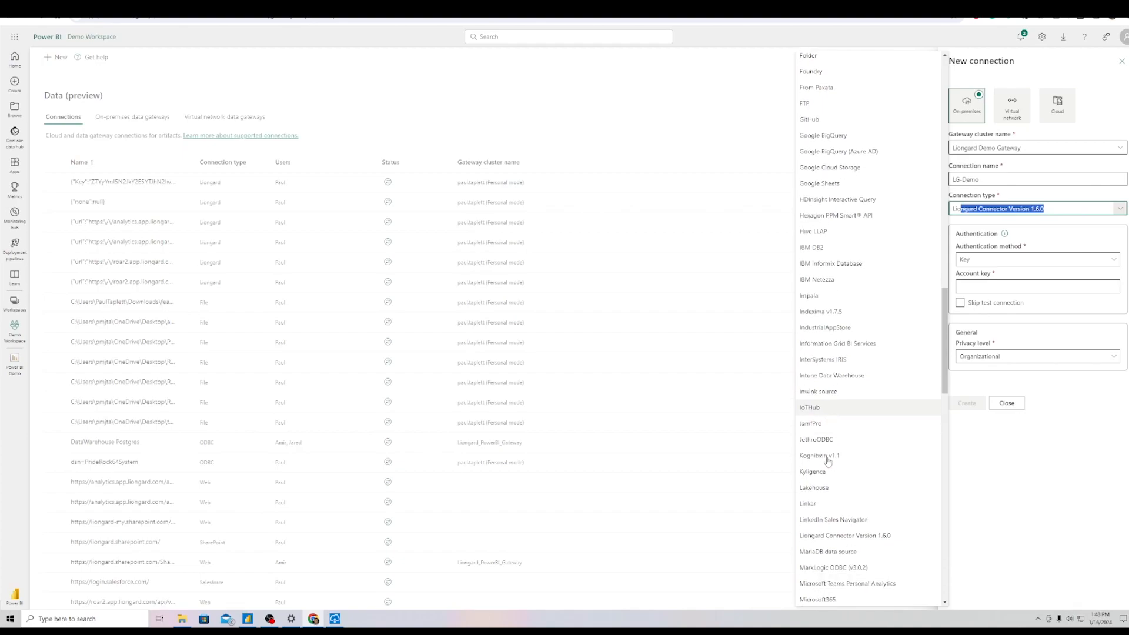
pyautogui.scroll(-3, 832, 462)
# Set connection type to Liongard Connector Version 1.6.0 and Liongard instance to roar2
pyautogui.click(864, 510)
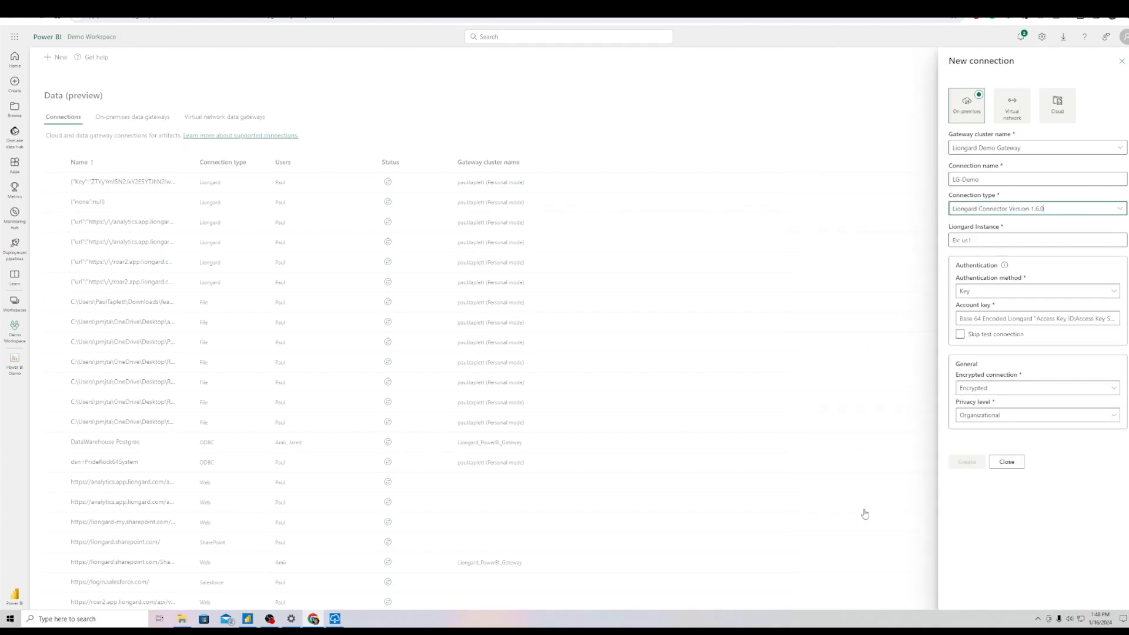
pyautogui.click(989, 239)
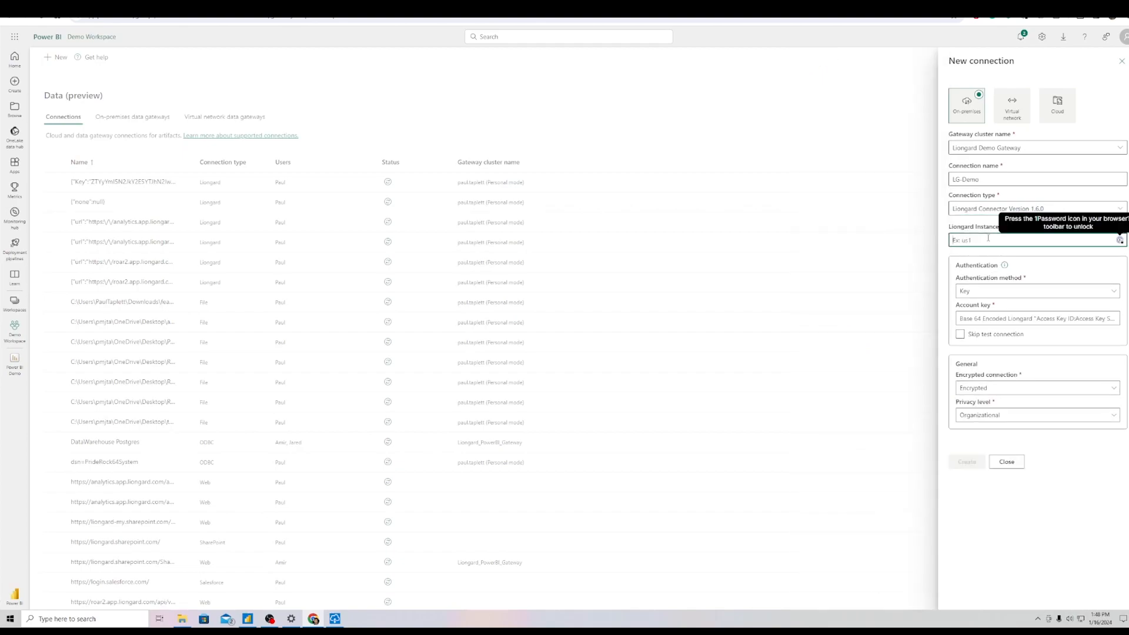
pyautogui.write('roar2')
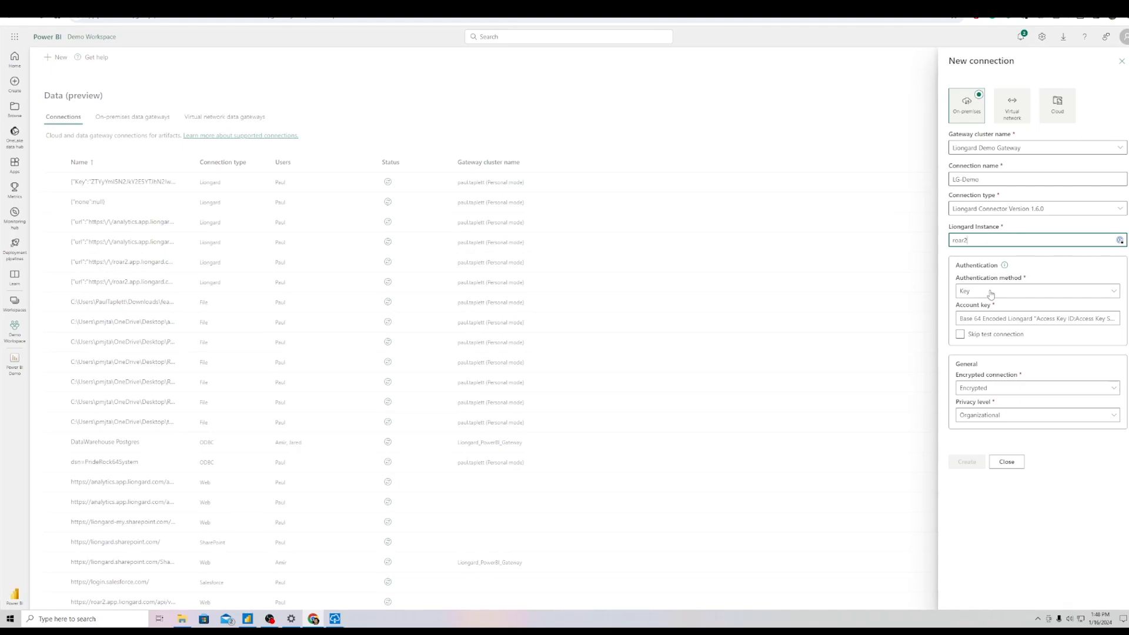
pyautogui.hotkey('ctrl', 'Tab')
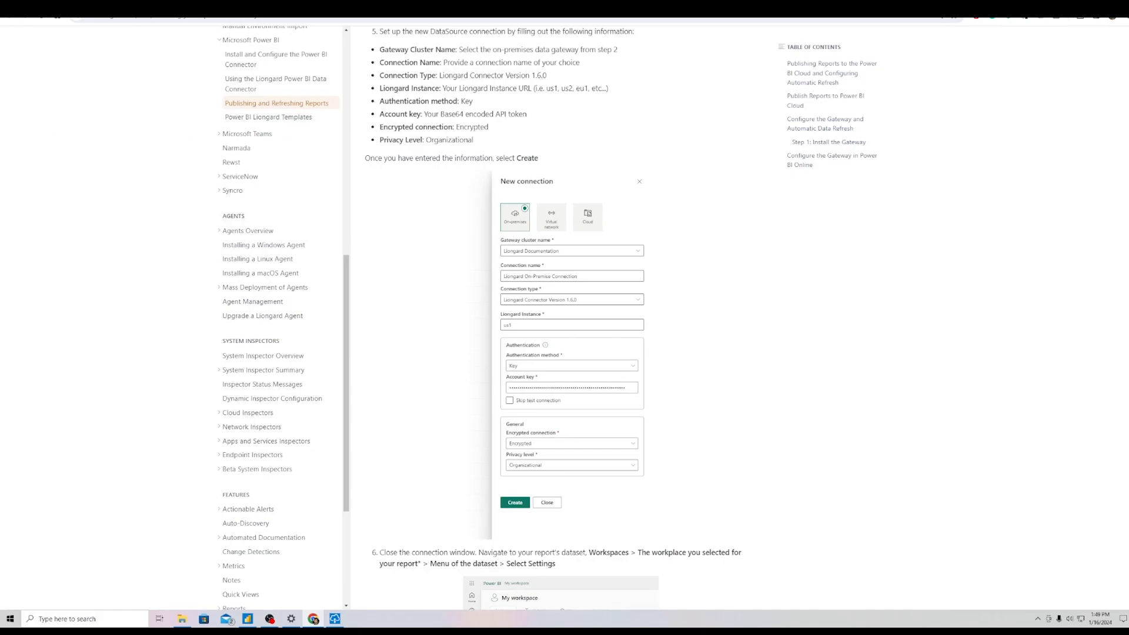
pyautogui.hotkey('ctrl', 'shift', 'Tab')
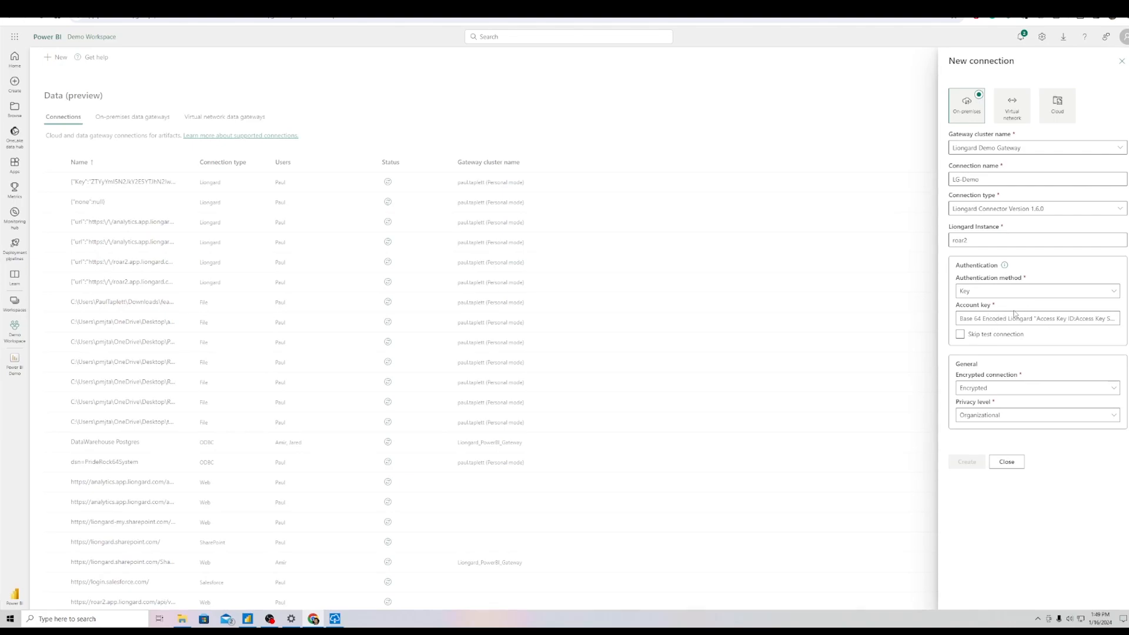
pyautogui.hotkey('ctrl', 't')
# Sign in to the roar2 Liongard instance with username, password and SMS verification code
pyautogui.press('Return')
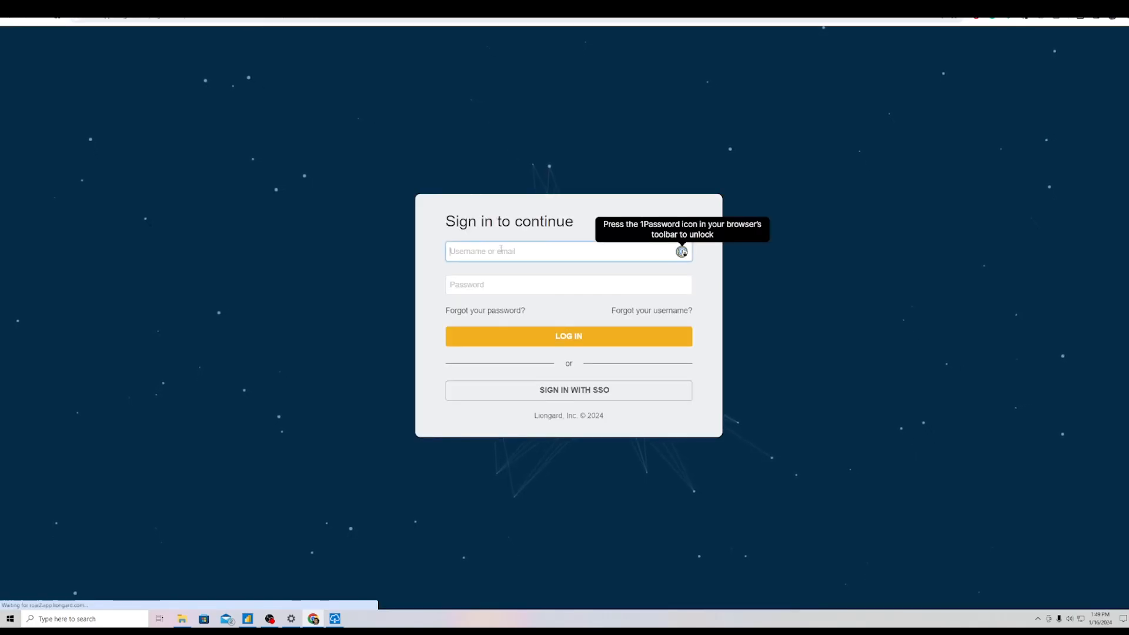
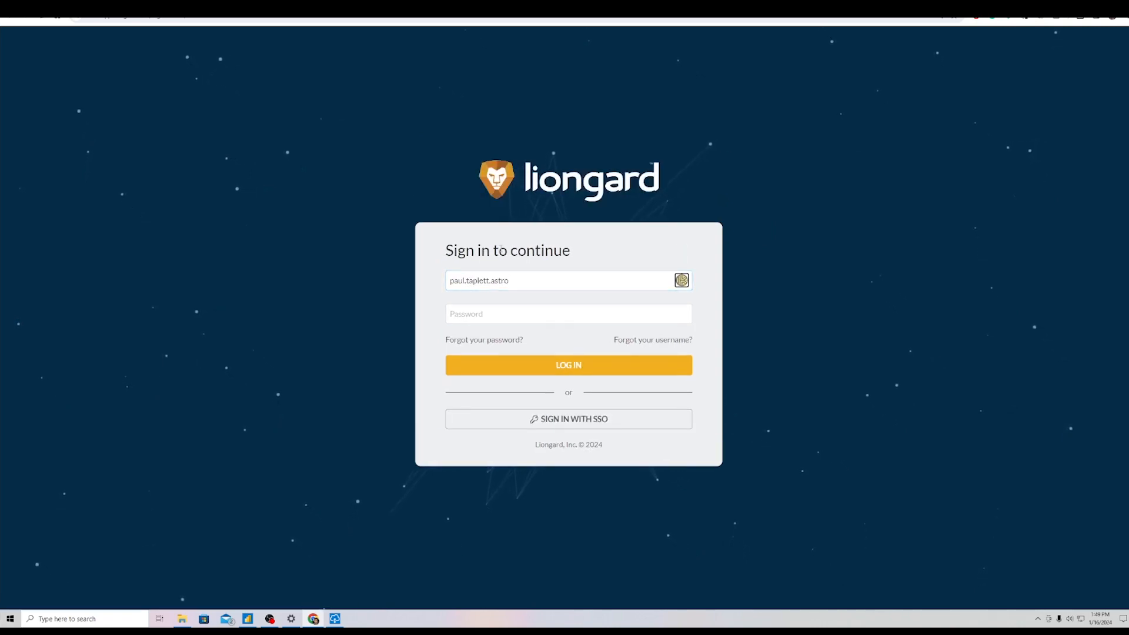
pyautogui.press('Tab')
pyautogui.press('Return')
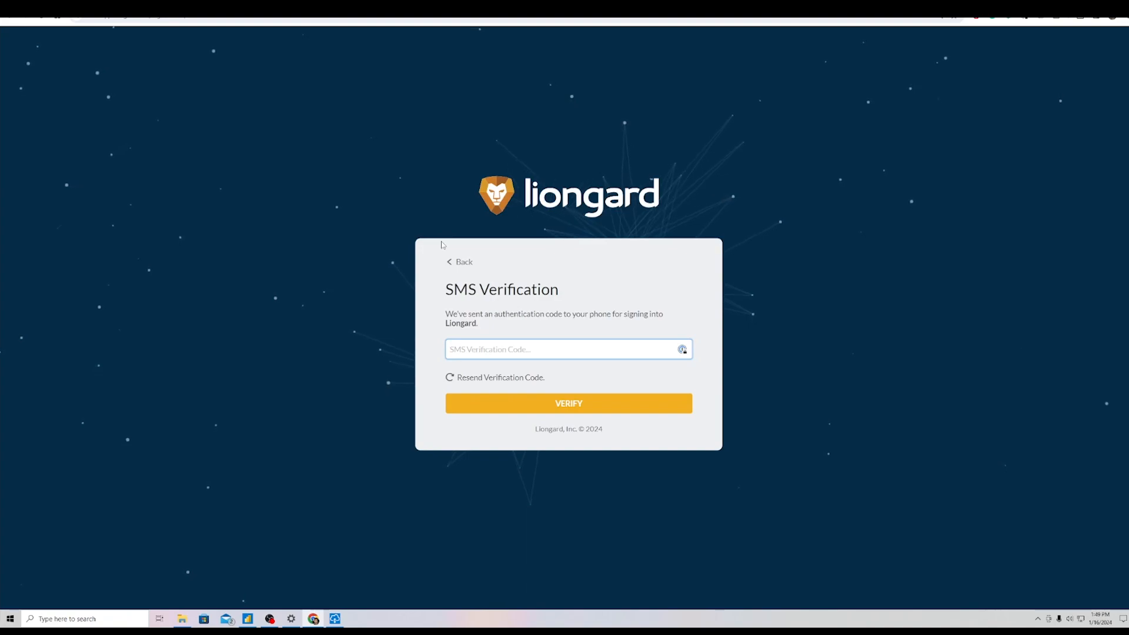
pyautogui.press('Return')
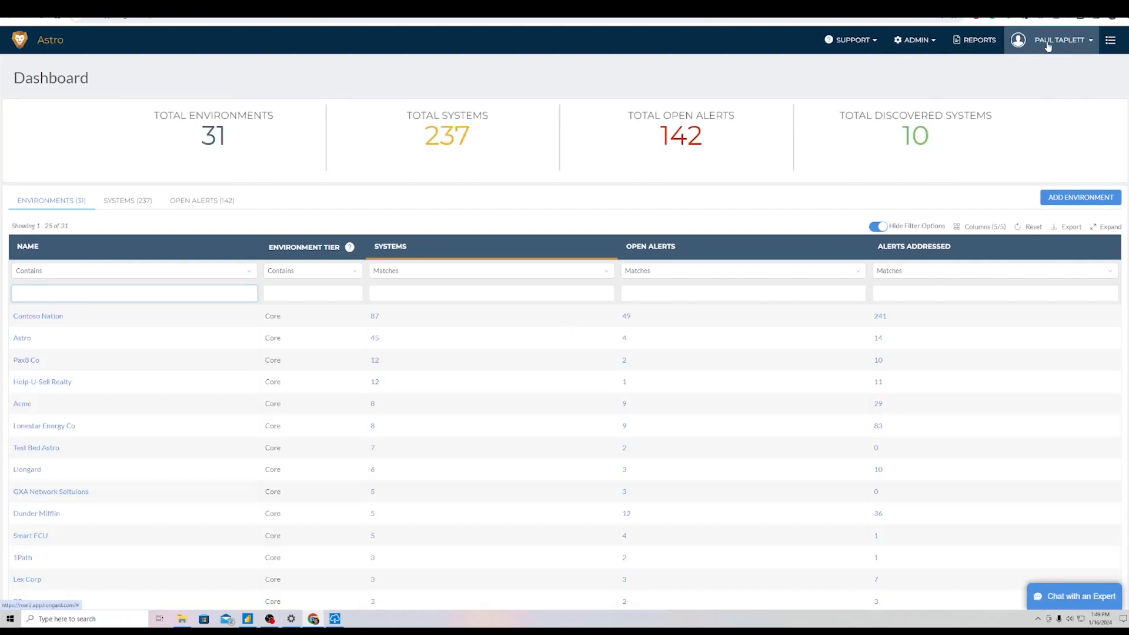
# Generate a new Liongard API access token with Unlimited expiration in Account Settings
pyautogui.click(1047, 44)
pyautogui.click(1062, 65)
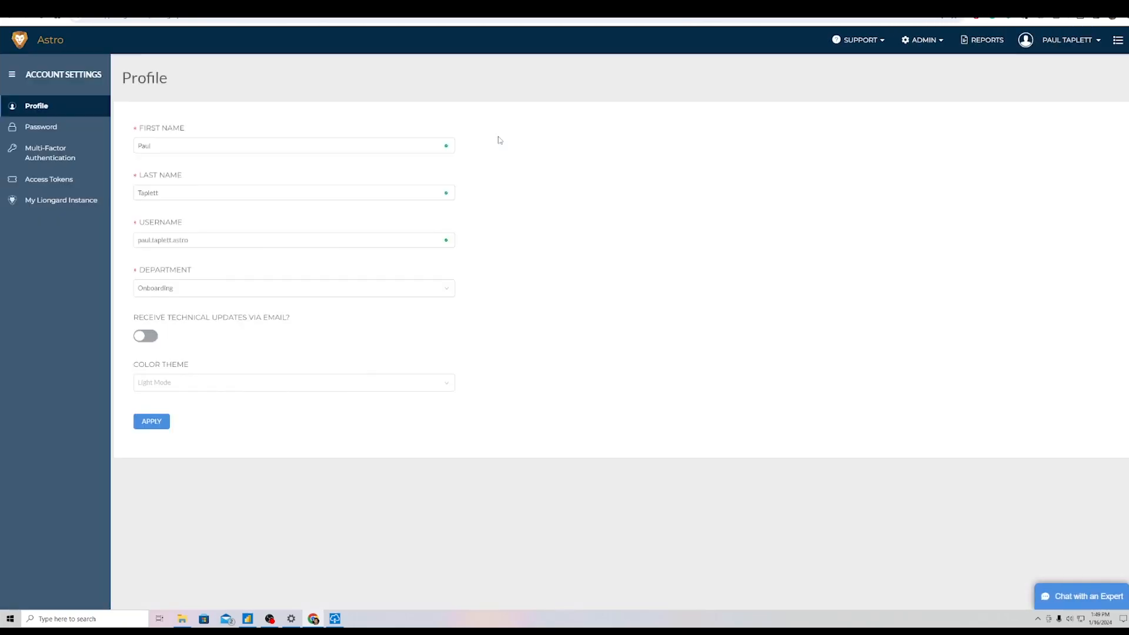
pyautogui.click(48, 180)
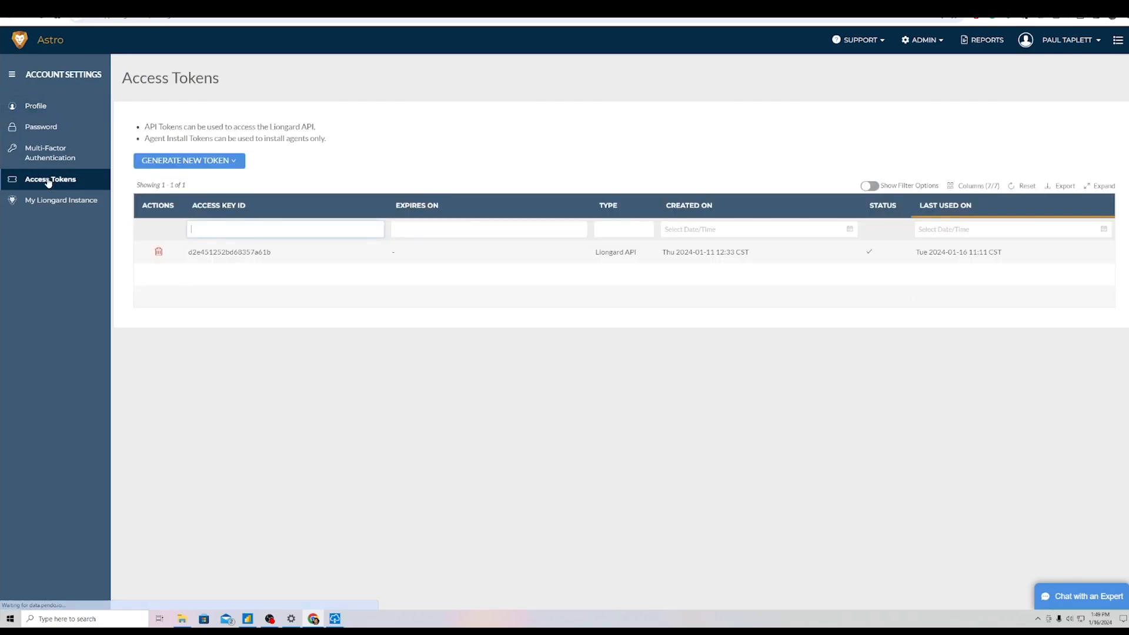
pyautogui.click(238, 162)
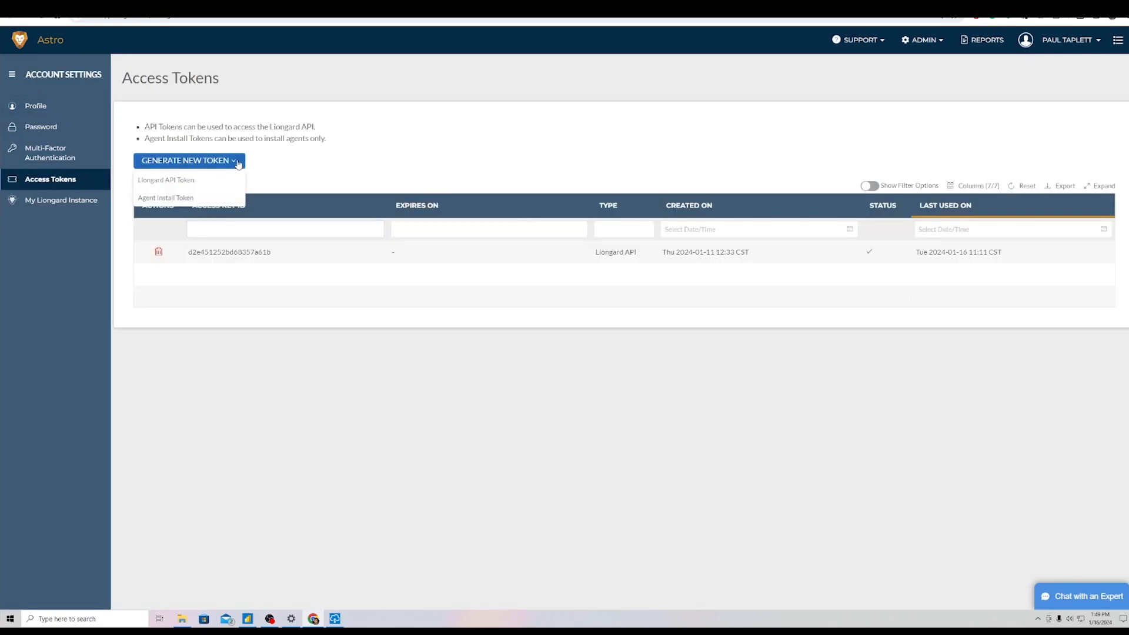
pyautogui.click(171, 179)
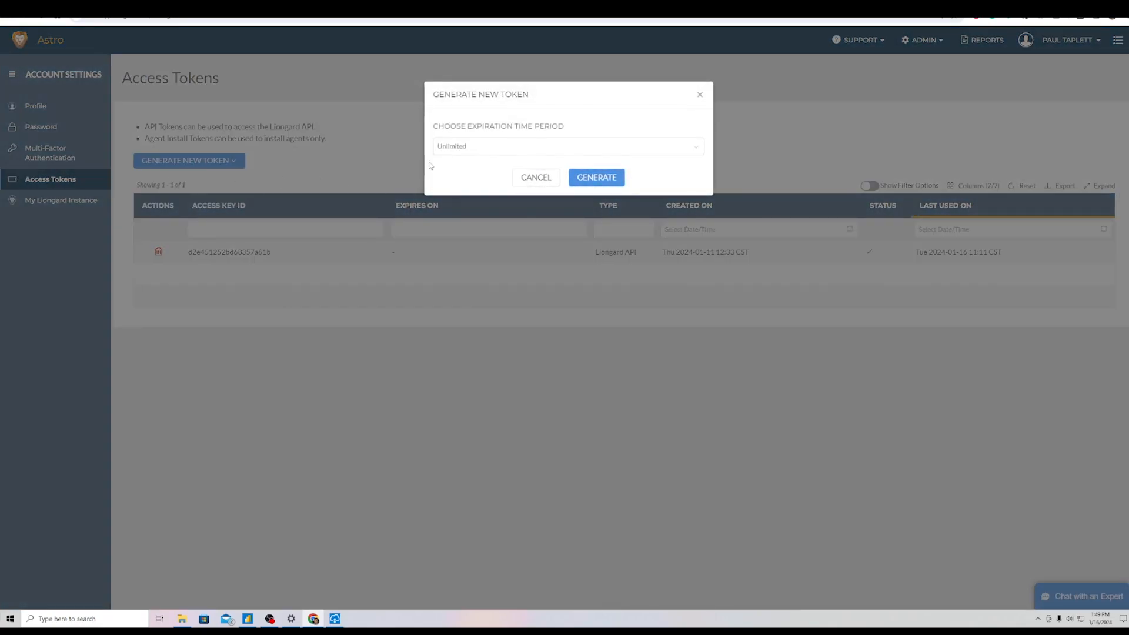
pyautogui.click(586, 180)
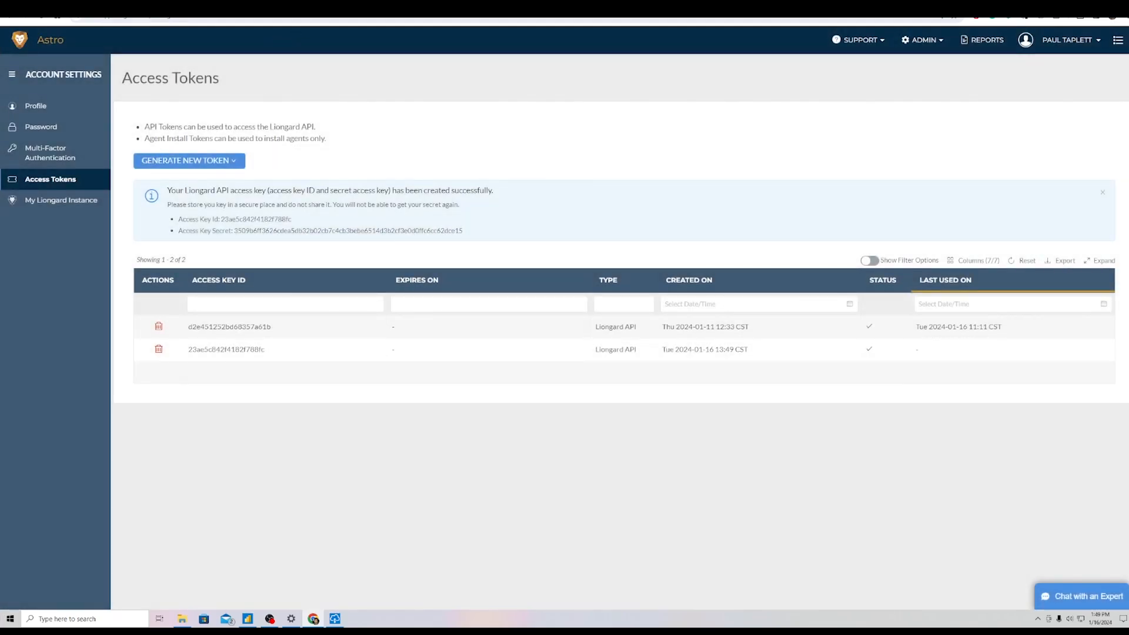
pyautogui.hotkey('ctrl', 't')
pyautogui.write('base')
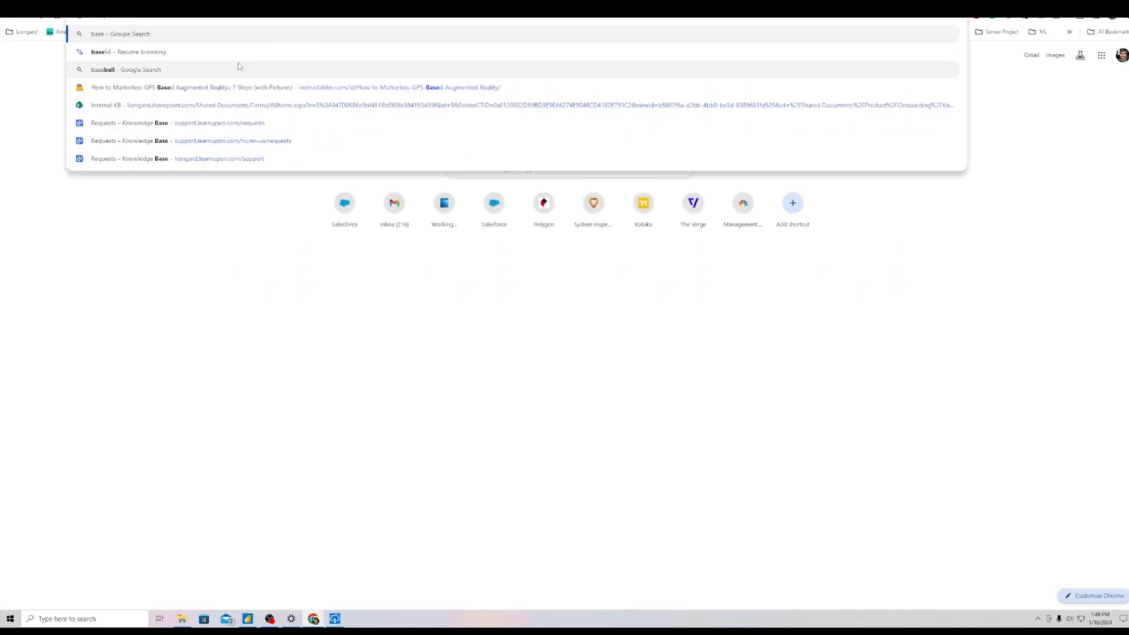
pyautogui.write('64encode')
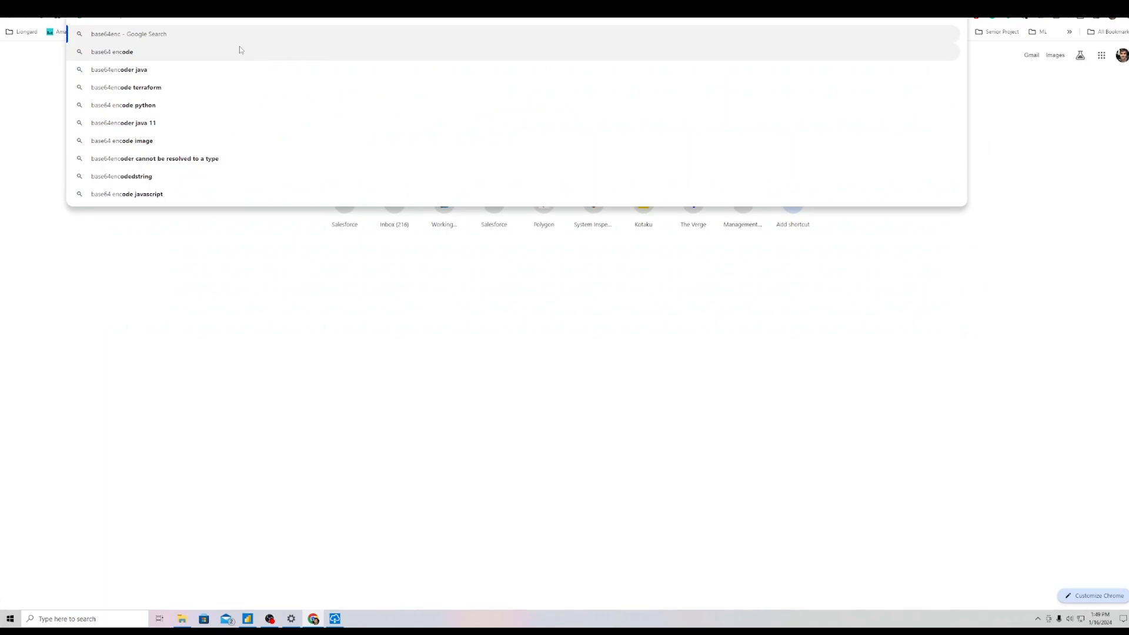
# Open base64encode.org and copy the new token's access key ID
pyautogui.press('Return')
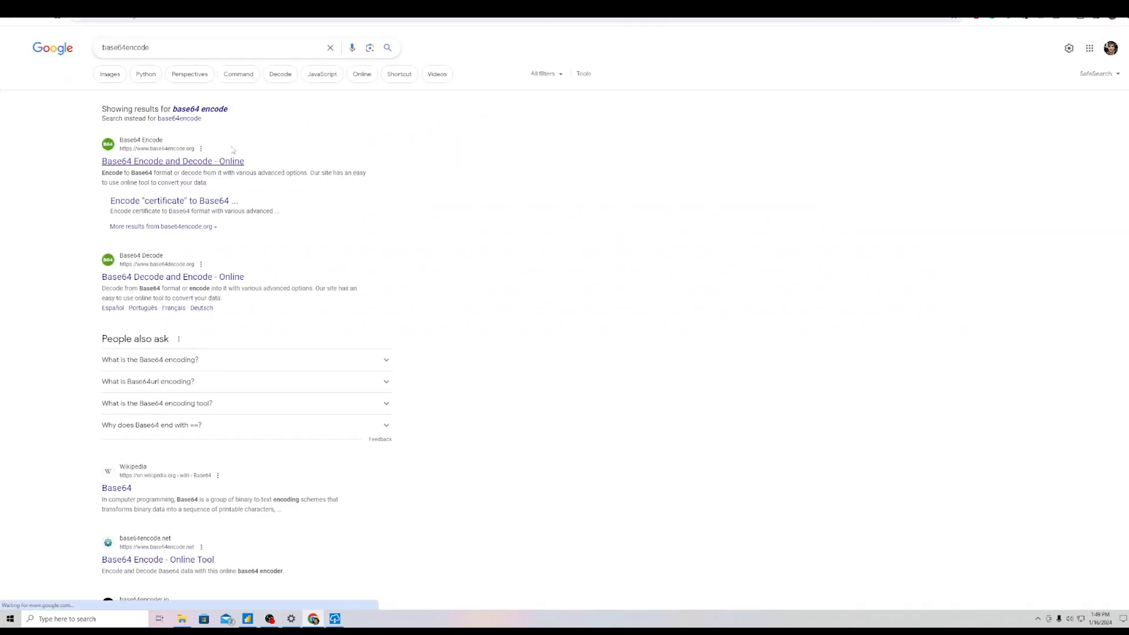
pyautogui.click(223, 161)
pyautogui.click(224, 9)
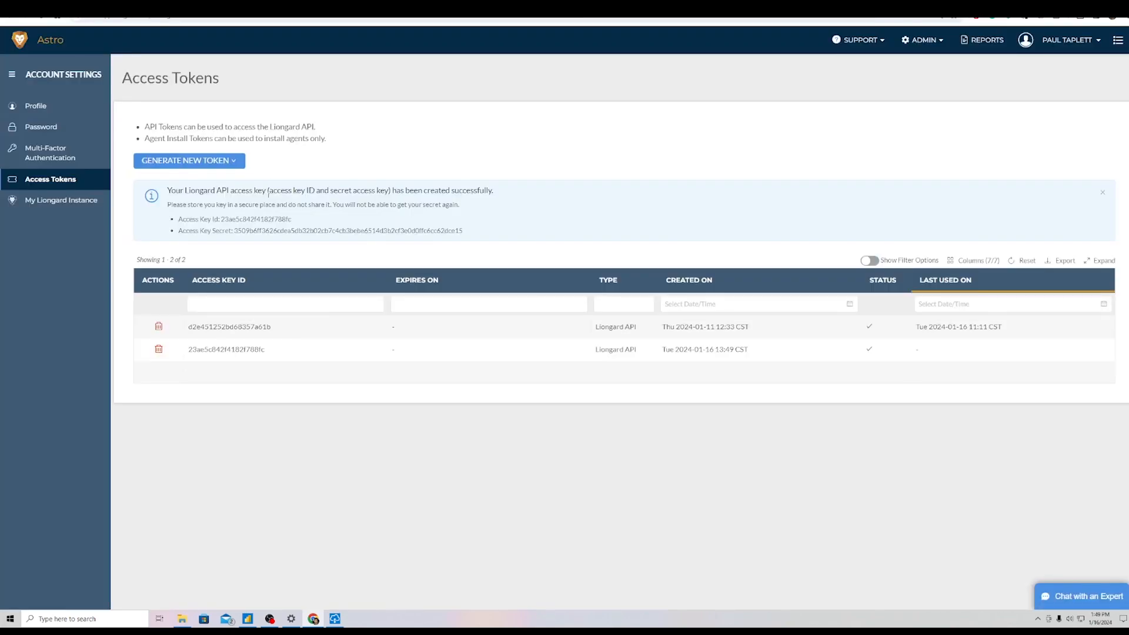
pyautogui.doubleClick(263, 219)
pyautogui.hotkey('ctrl', 'c')
# Paste the key ID and secret joined by a colon, encode to Base64, and select the result
pyautogui.hotkey('ctrl', 'Tab')
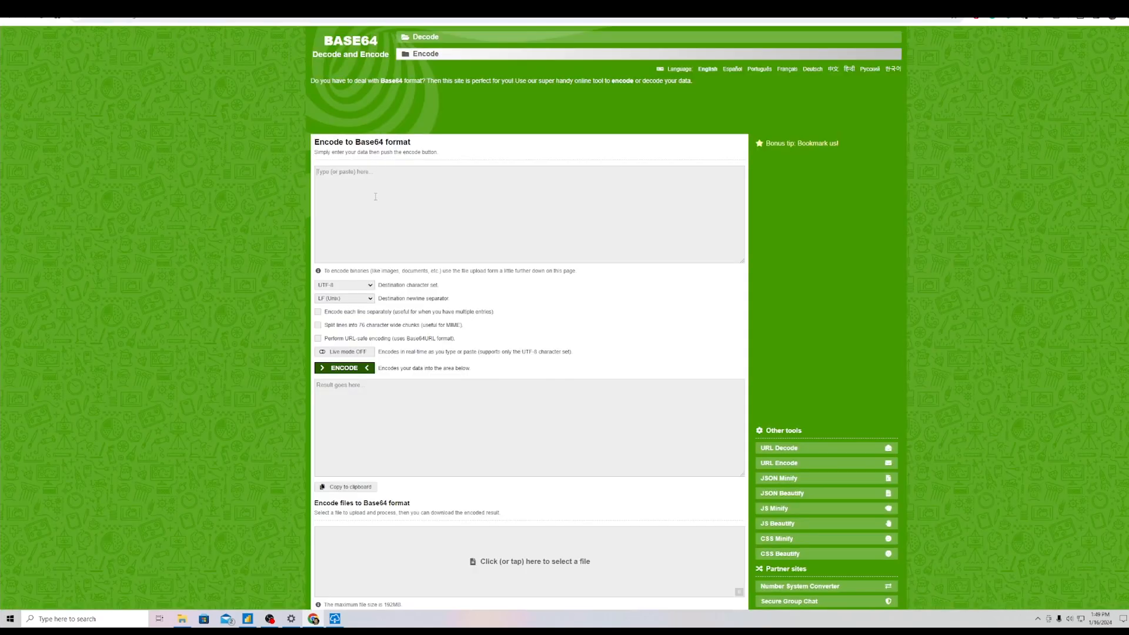
pyautogui.hotkey('ctrl', 'shift', 'Tab')
pyautogui.doubleClick(285, 230)
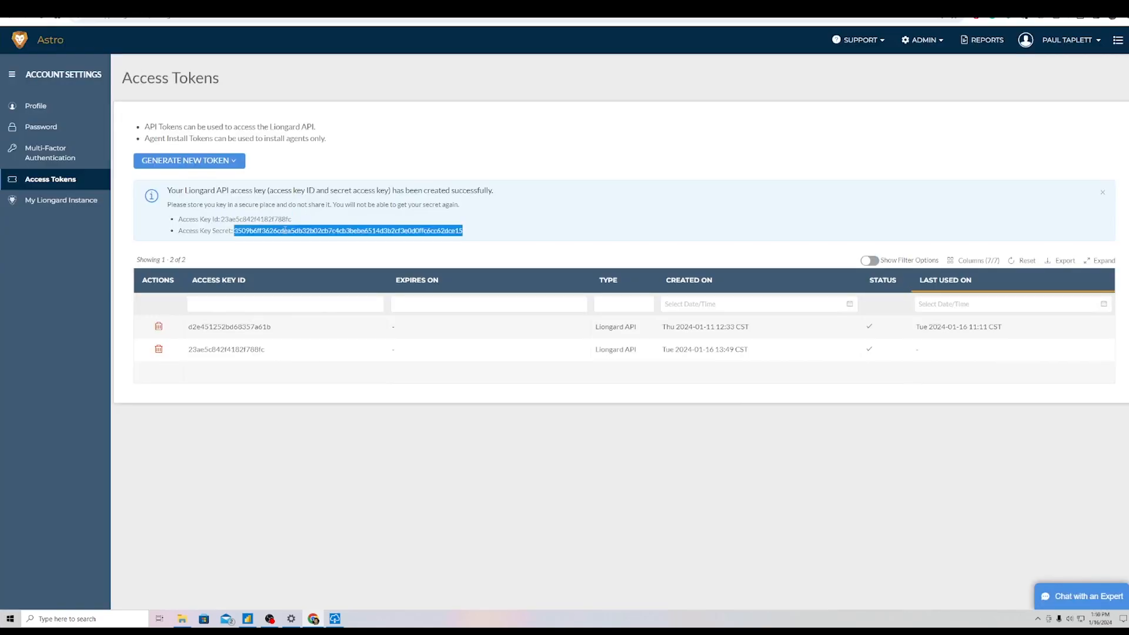
pyautogui.hotkey('ctrl', 'Tab')
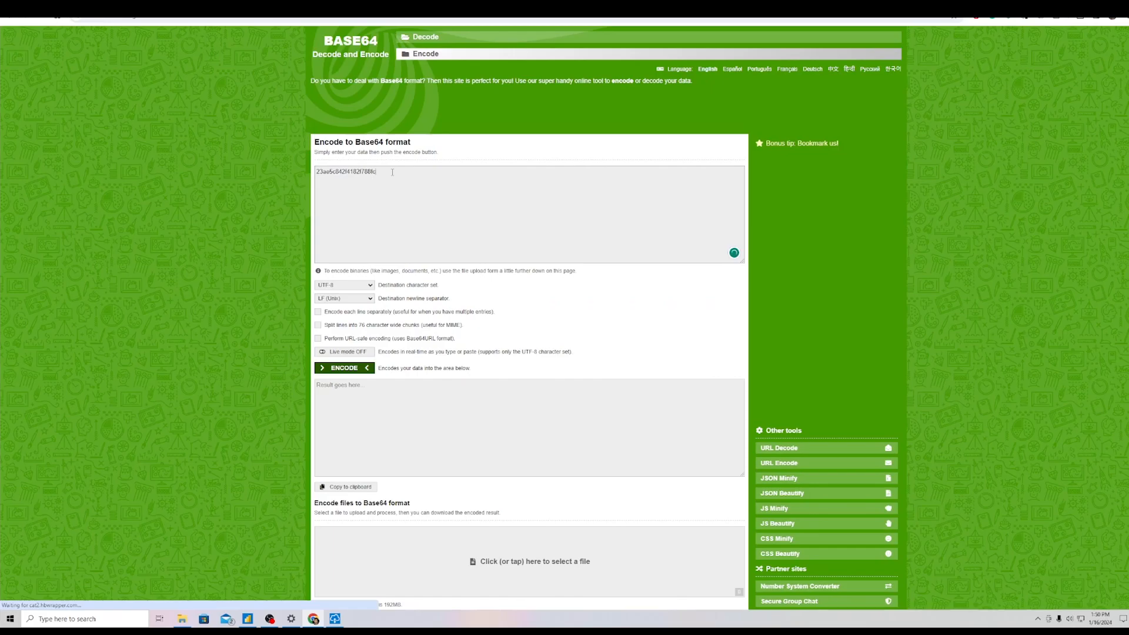
pyautogui.hotkey('ctrl', 'v')
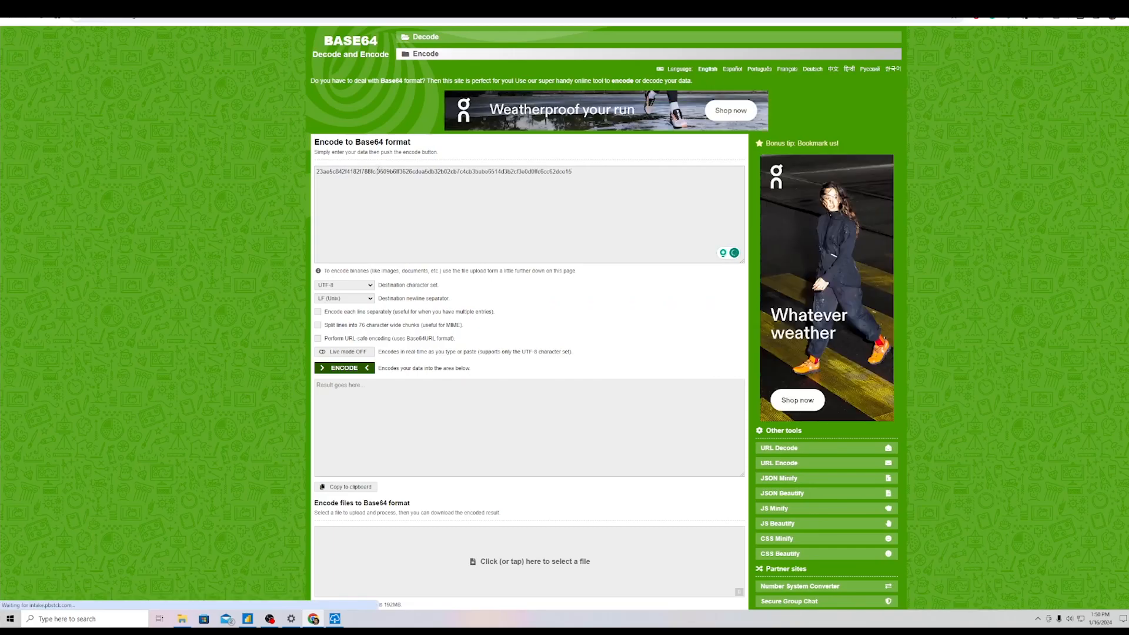
pyautogui.moveTo(571, 172); pyautogui.dragTo(237, 170)
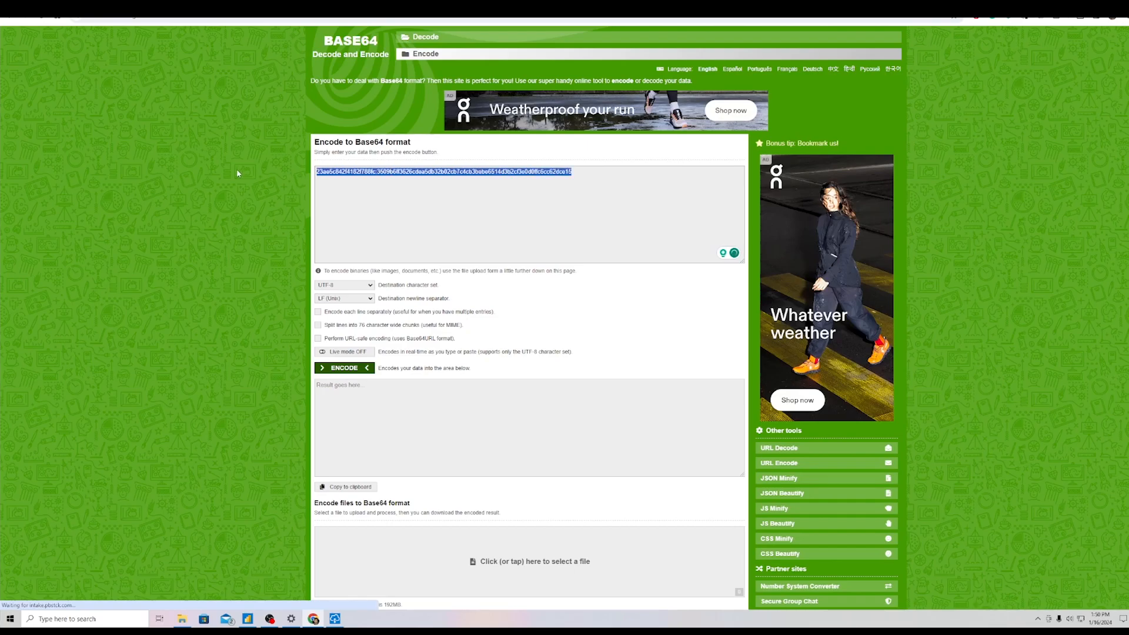
pyautogui.click(350, 370)
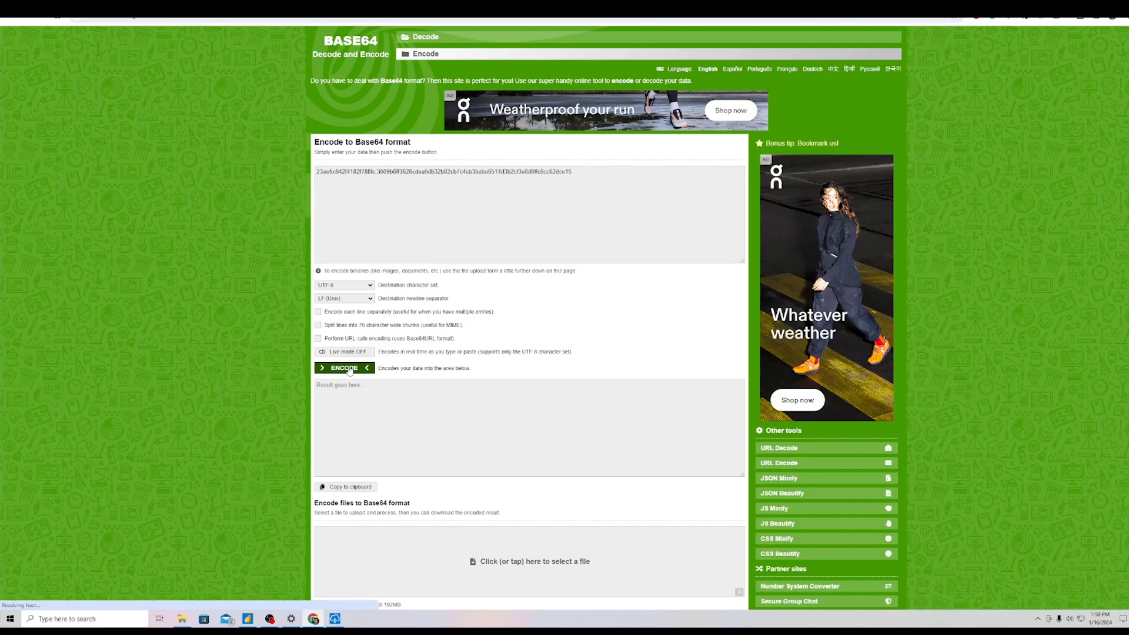
pyautogui.moveTo(708, 386); pyautogui.dragTo(316, 386)
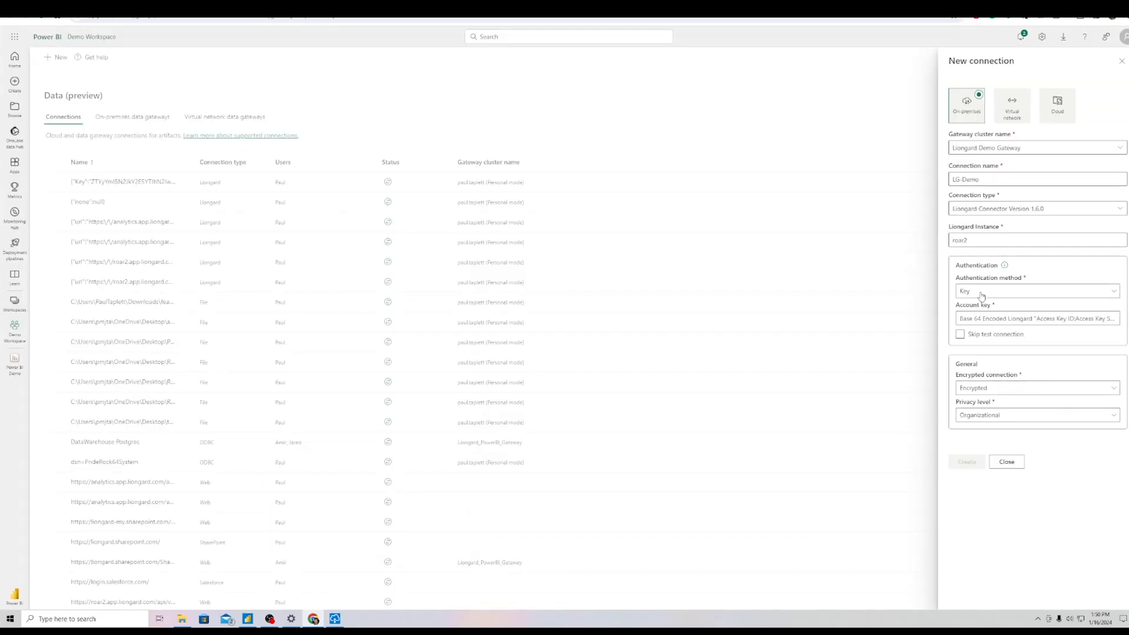
# Paste the Base64-encoded string as Account key and create the LG-Demo connection
pyautogui.click(981, 296)
pyautogui.click(898, 293)
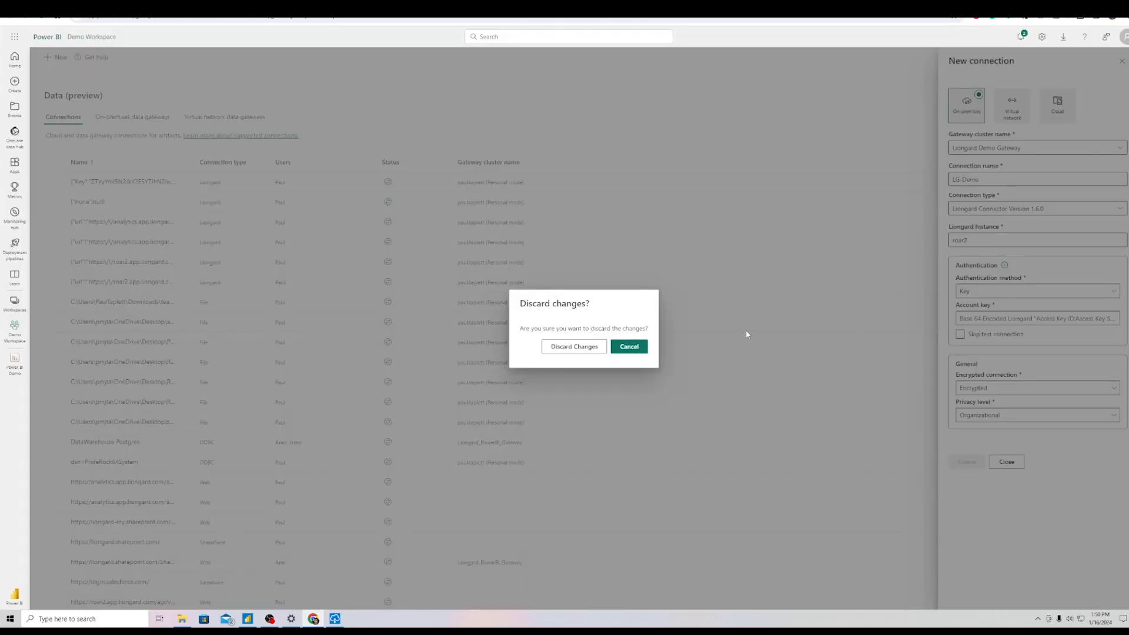
pyautogui.click(629, 346)
pyautogui.click(989, 318)
pyautogui.hotkey('ctrl', 'v')
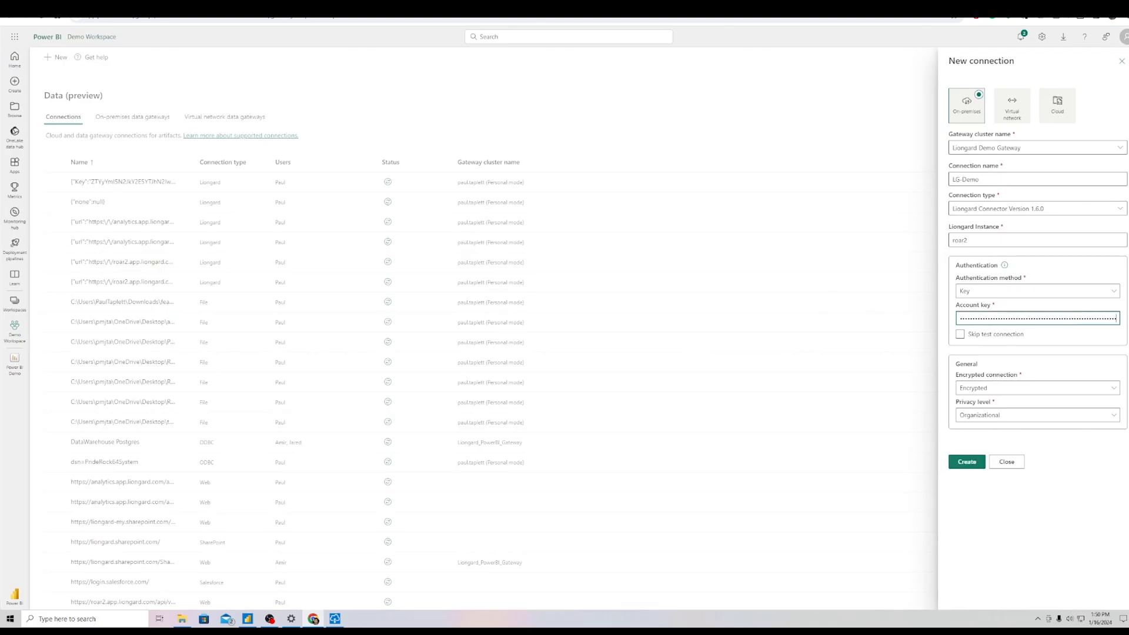
pyautogui.hotkey('ctrl', 'Tab')
pyautogui.hotkey('ctrl', 'shift', 'Tab')
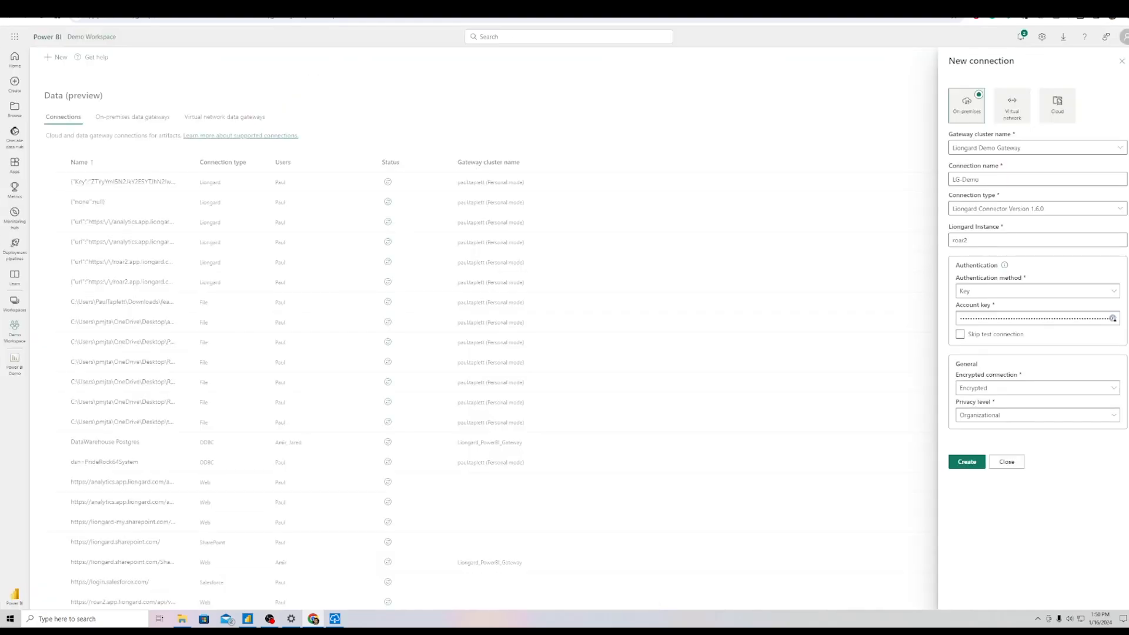
pyautogui.click(968, 463)
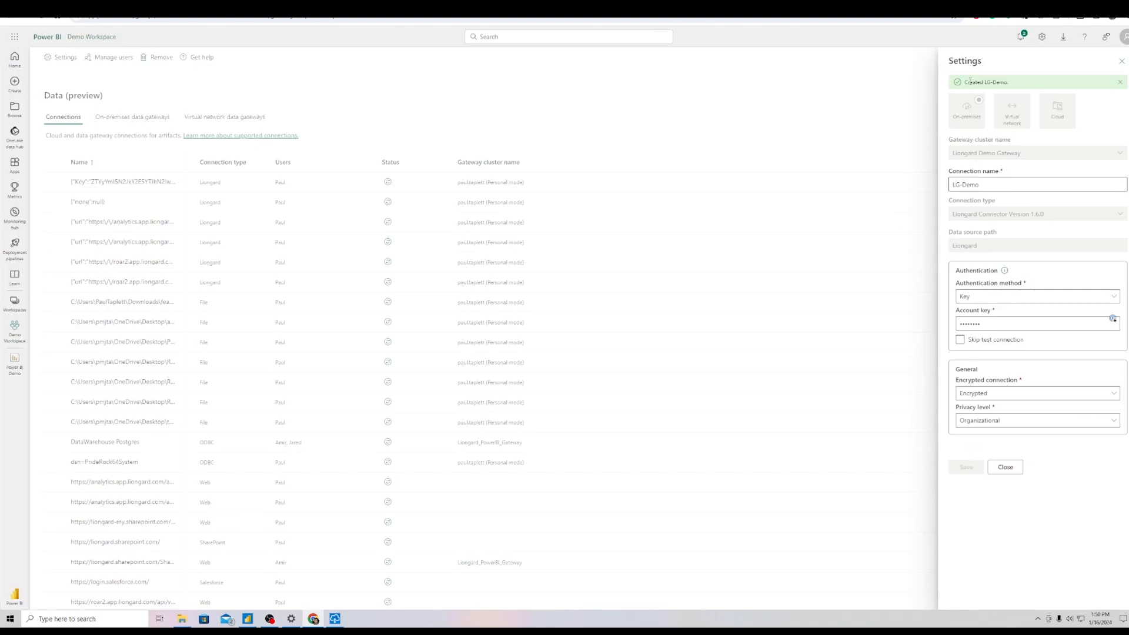
pyautogui.click(1006, 467)
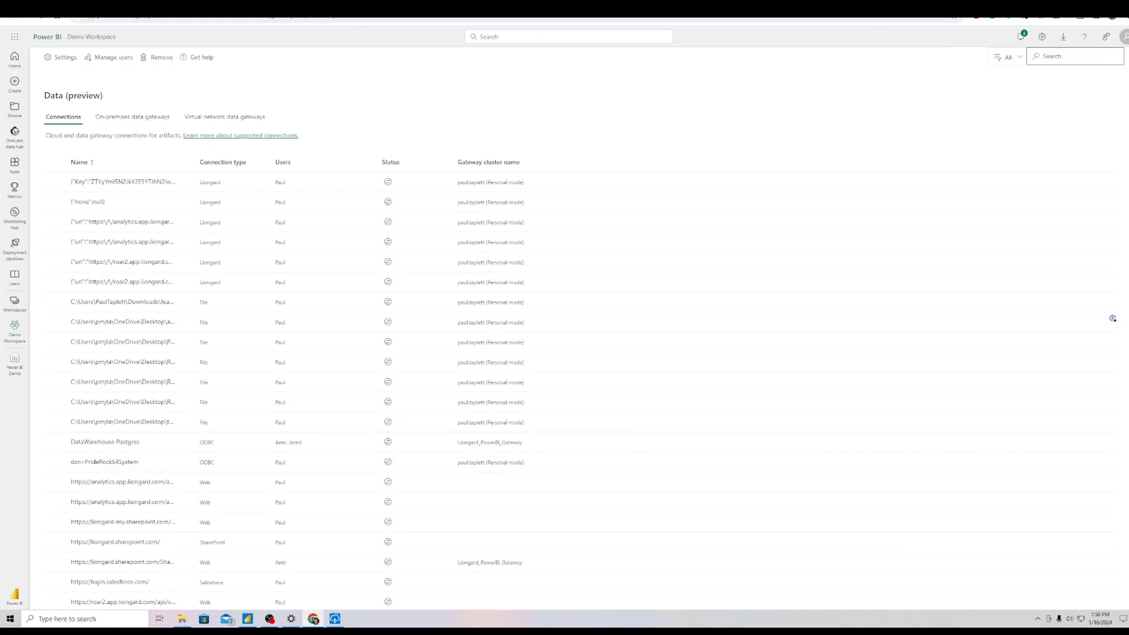
# Skim the Liongard documentation, then go back to the Power BI Connections list showing LG-Demo
pyautogui.click(235, 7)
pyautogui.scroll(-5, 474, 322)
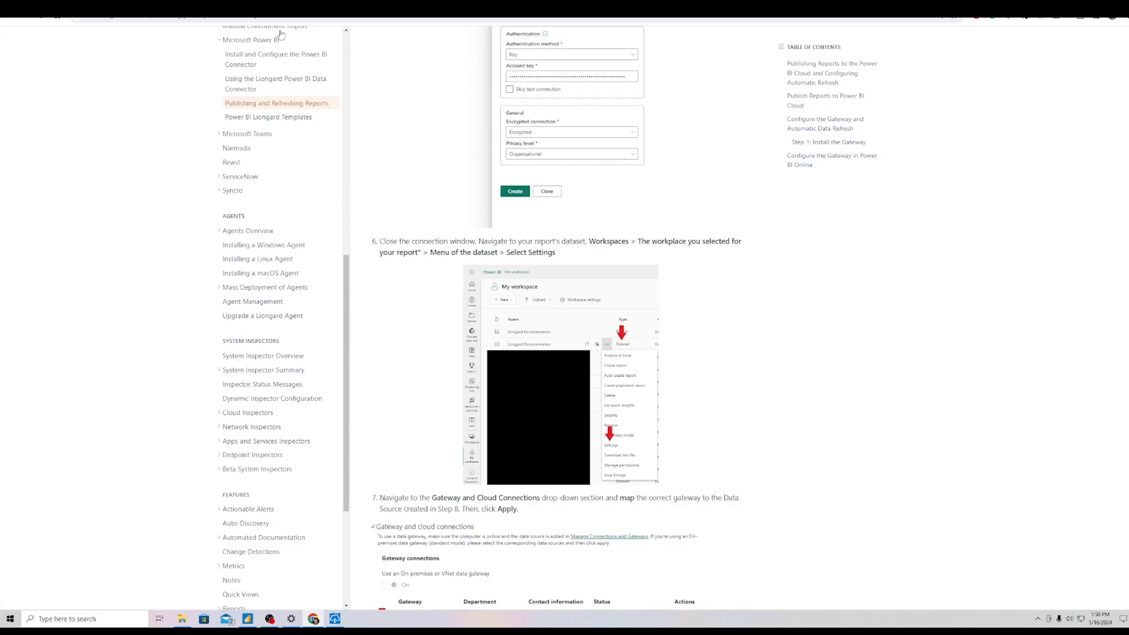
pyautogui.click(118, 7)
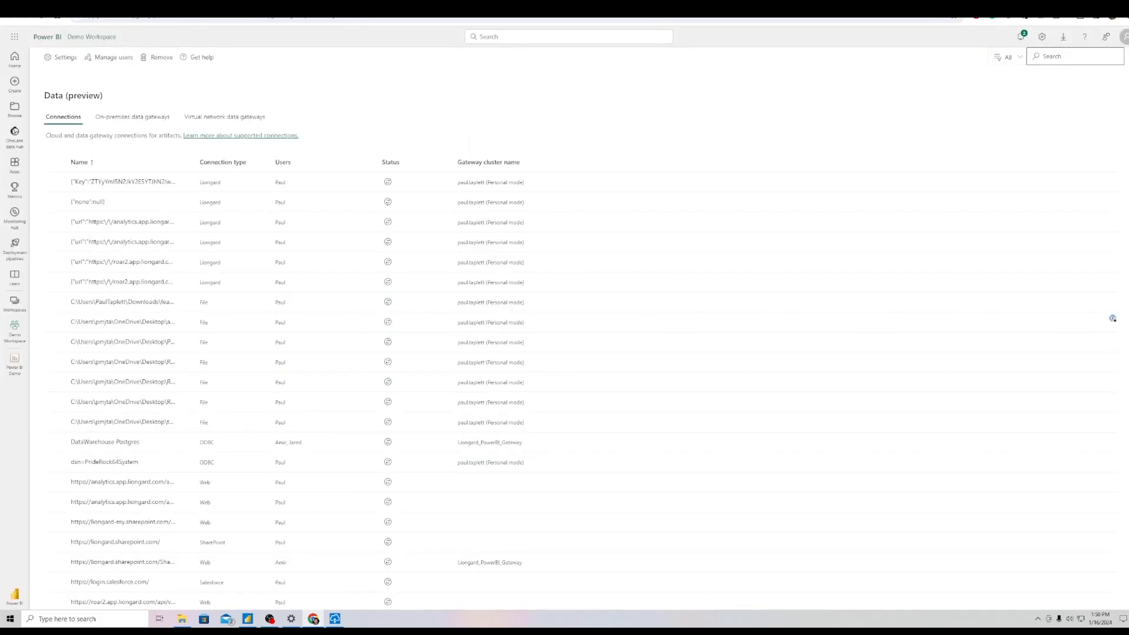
# From Demo Workspace, open the Power BI Demo semantic model's settings and run Discover Data Sources
pyautogui.click(13, 333)
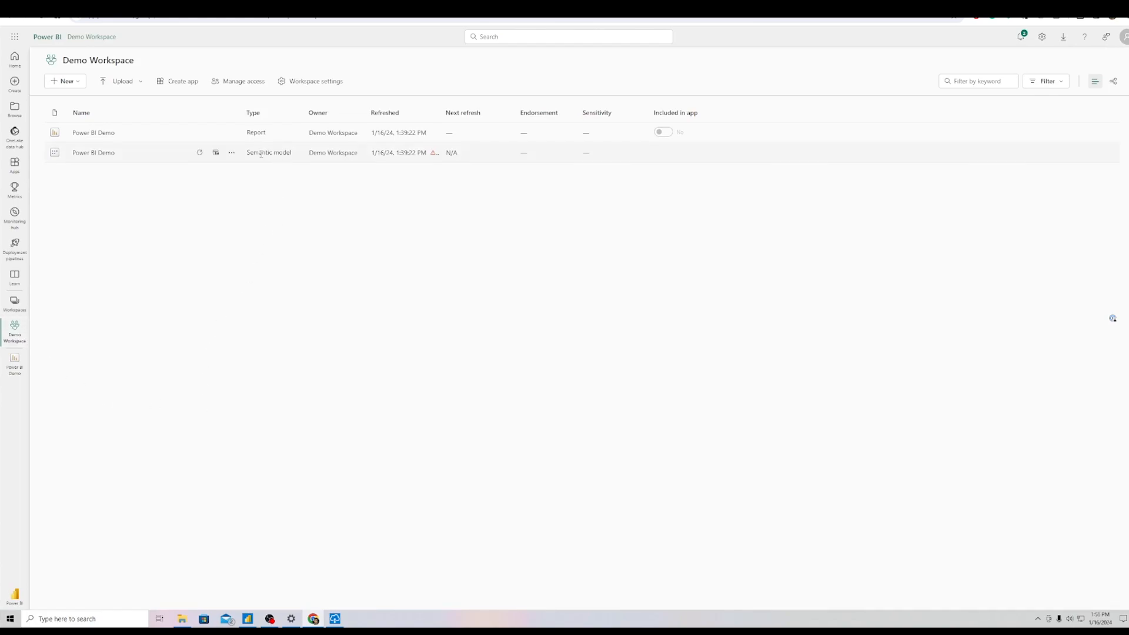
pyautogui.click(232, 153)
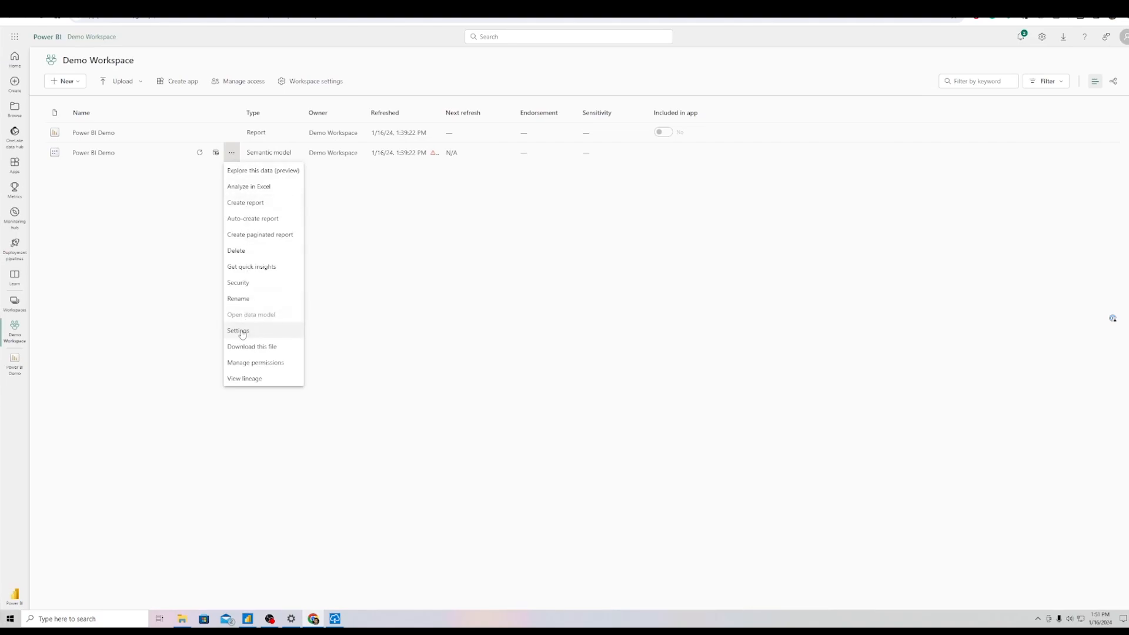
pyautogui.click(241, 331)
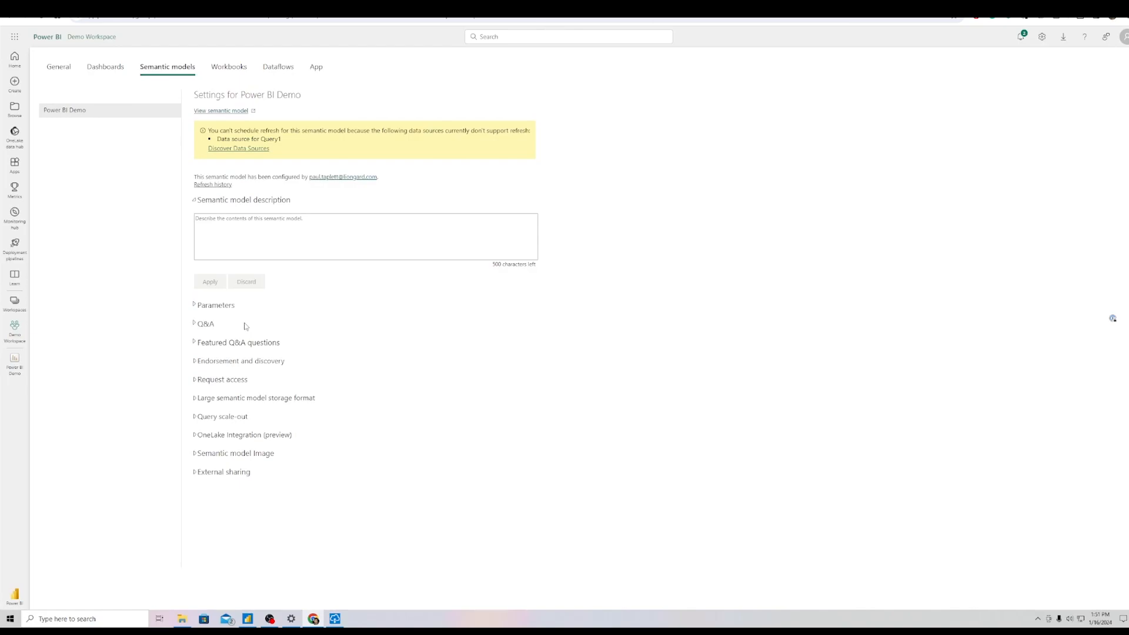
pyautogui.click(246, 150)
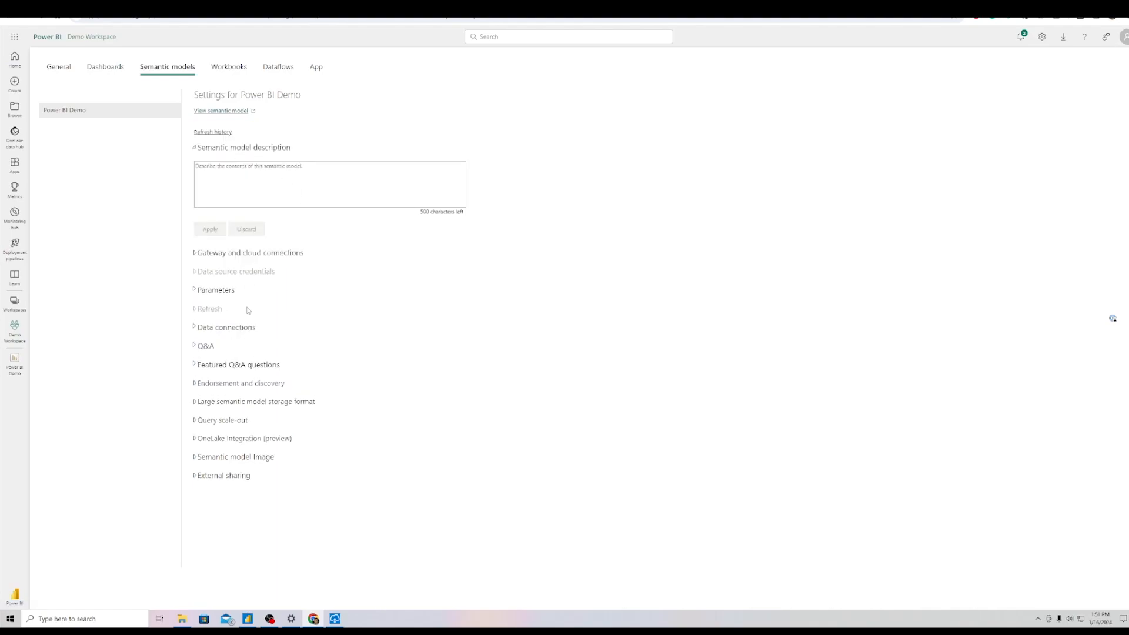
# Under Gateway and cloud connections, map the Liongard data source to LG-Demo and apply
pyautogui.click(196, 329)
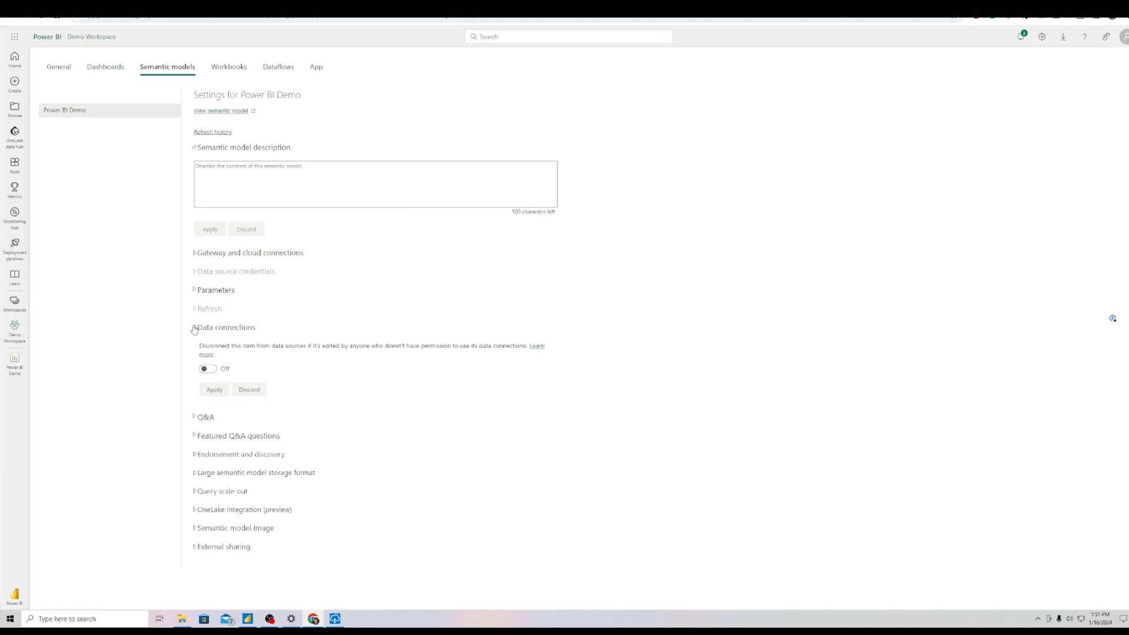
pyautogui.click(195, 328)
pyautogui.click(195, 253)
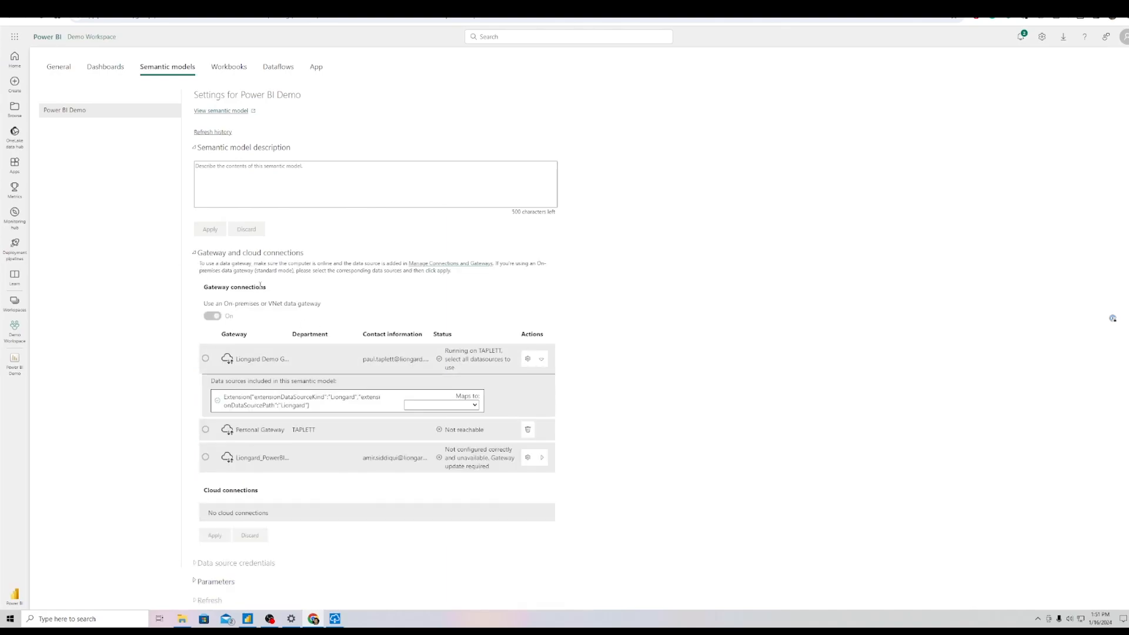
pyautogui.scroll(-2, 268, 268)
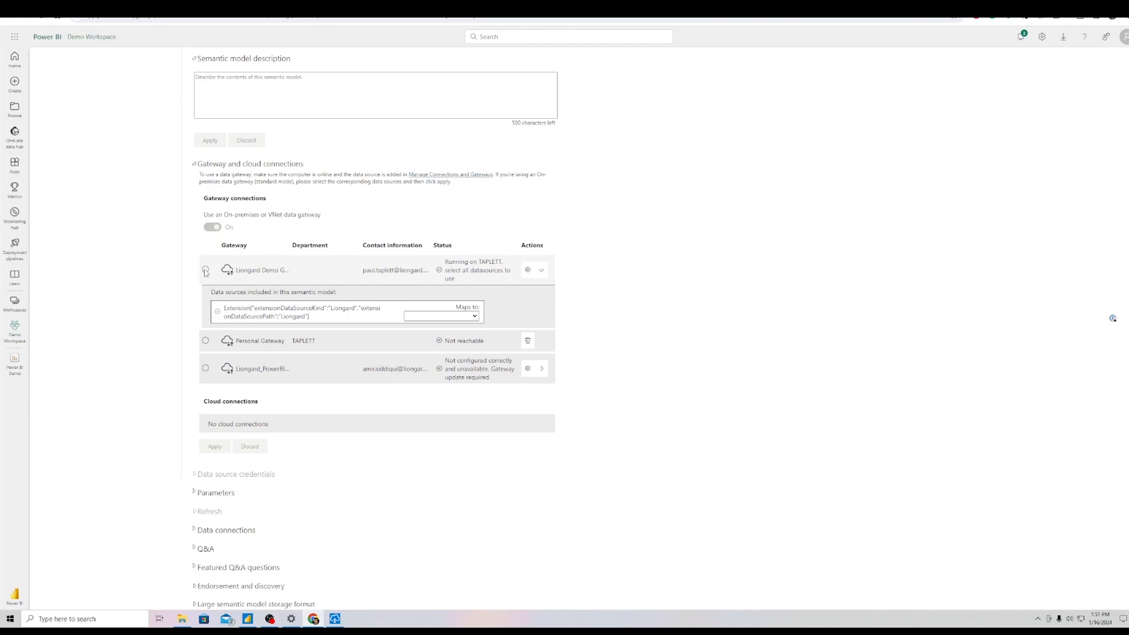
pyautogui.click(472, 316)
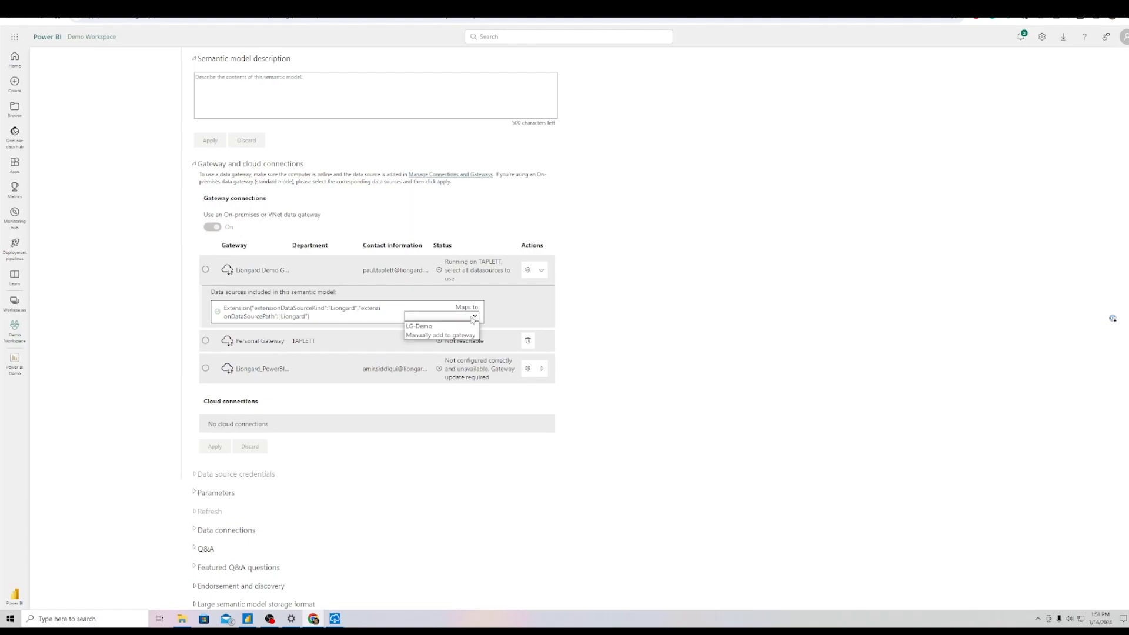
pyautogui.click(428, 328)
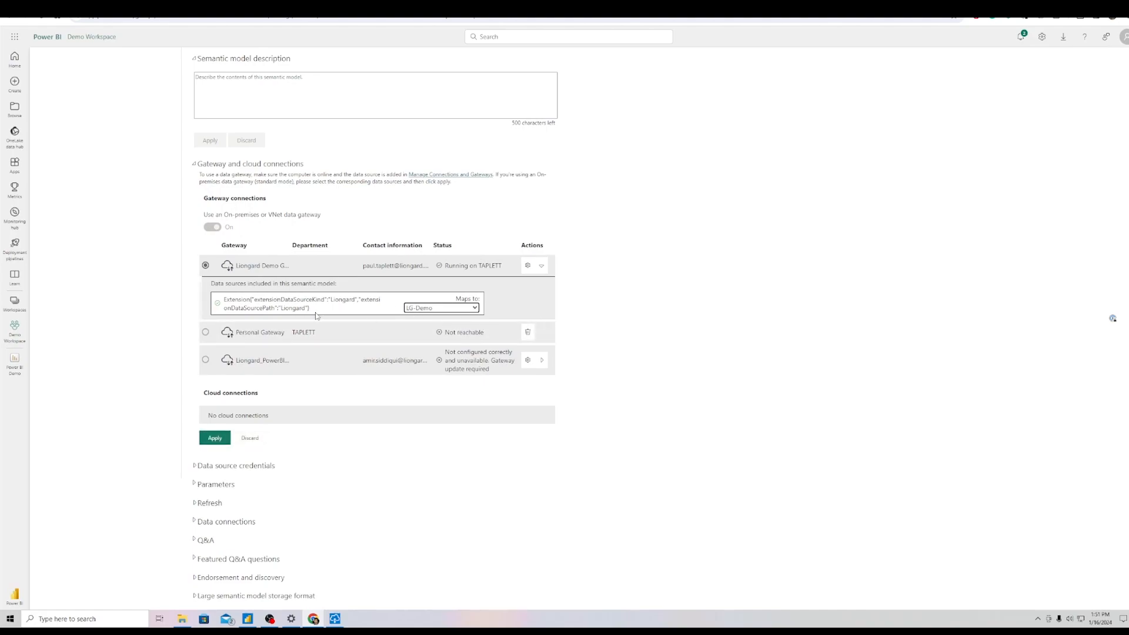
pyautogui.click(214, 441)
pyautogui.click(214, 440)
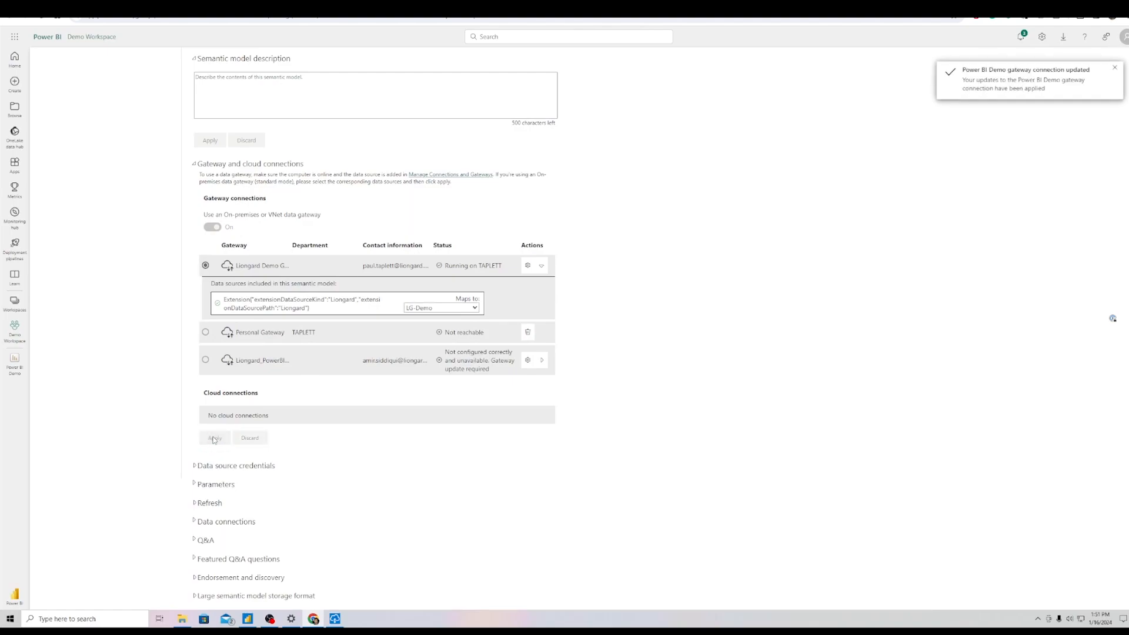
pyautogui.scroll(-1, 734, 416)
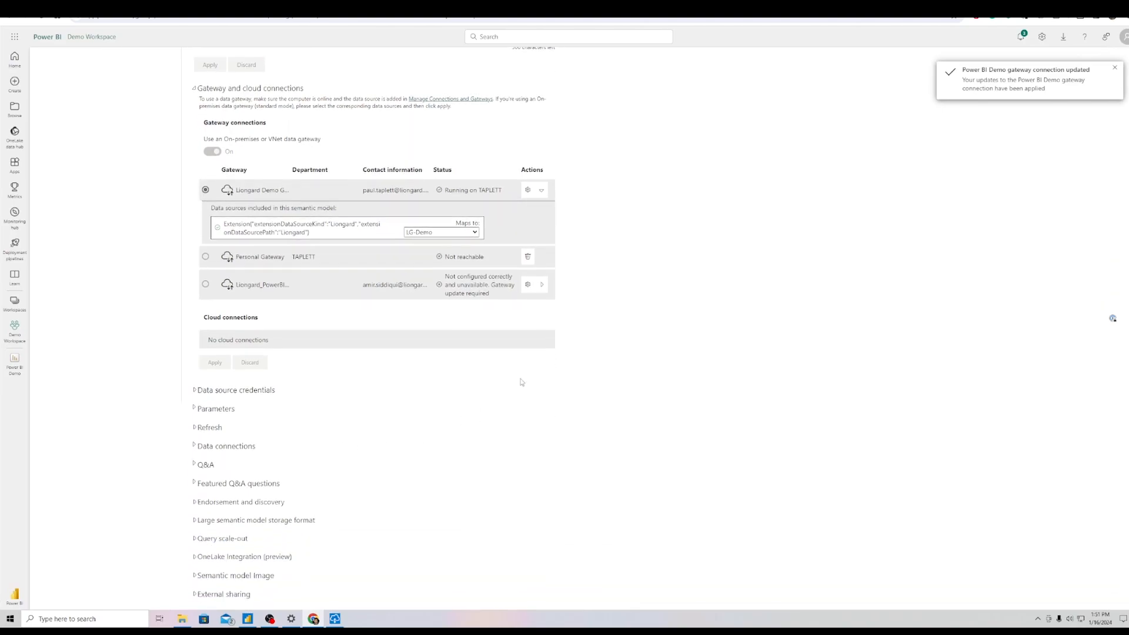
# Turn scheduled refresh on: Daily, Central Time, a single 1:00 AM slot, then apply
pyautogui.click(195, 430)
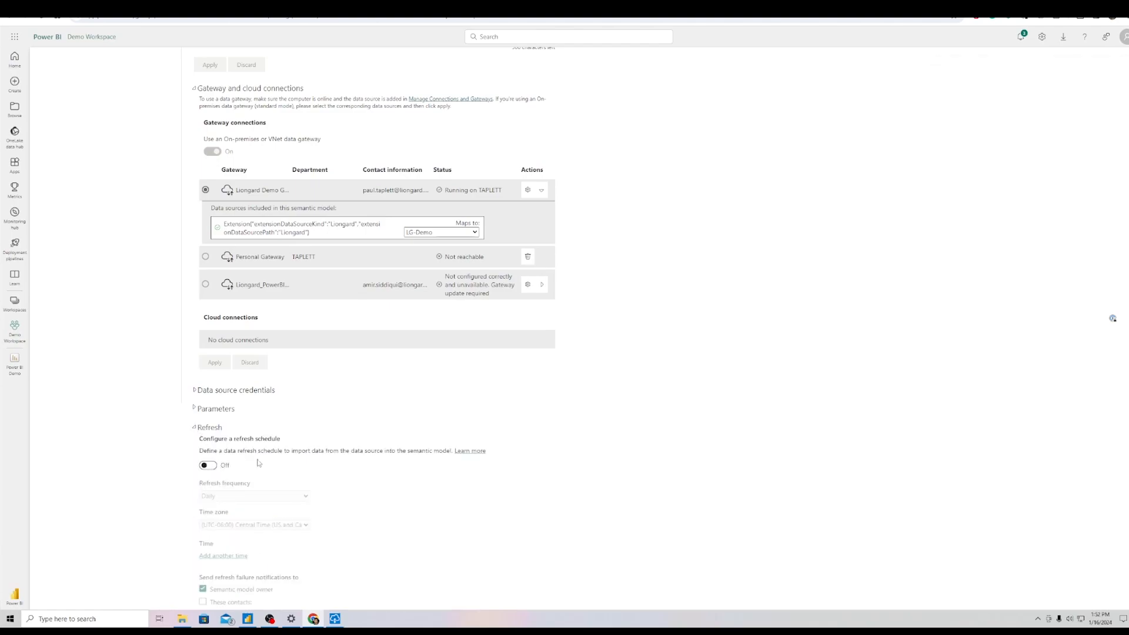
pyautogui.scroll(-2, 333, 443)
pyautogui.scroll(-1, 332, 444)
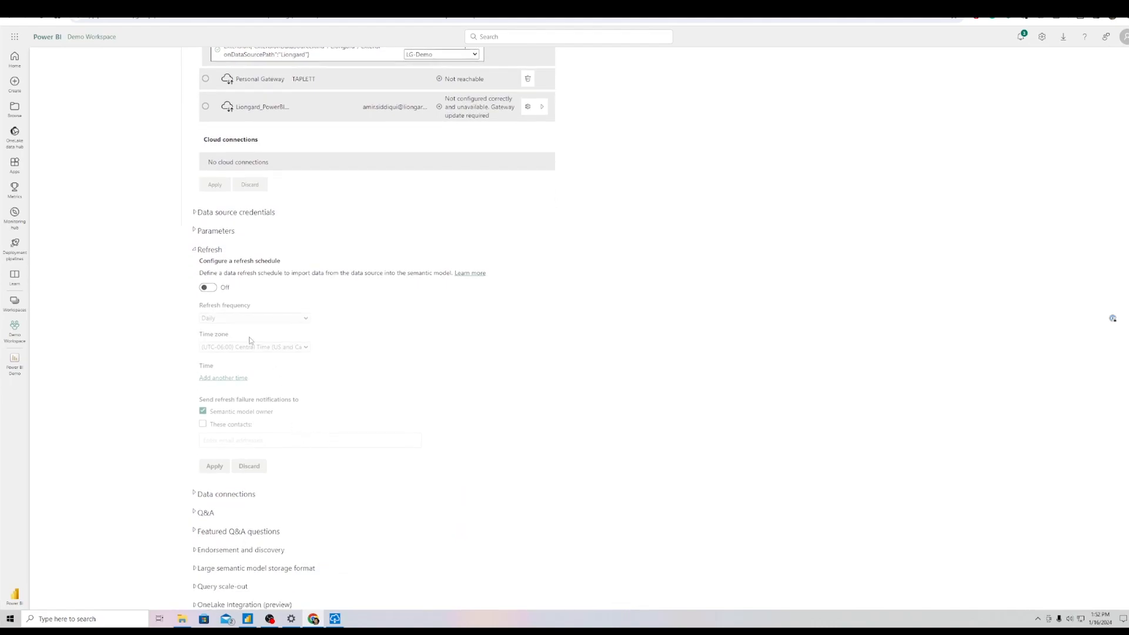
pyautogui.click(209, 288)
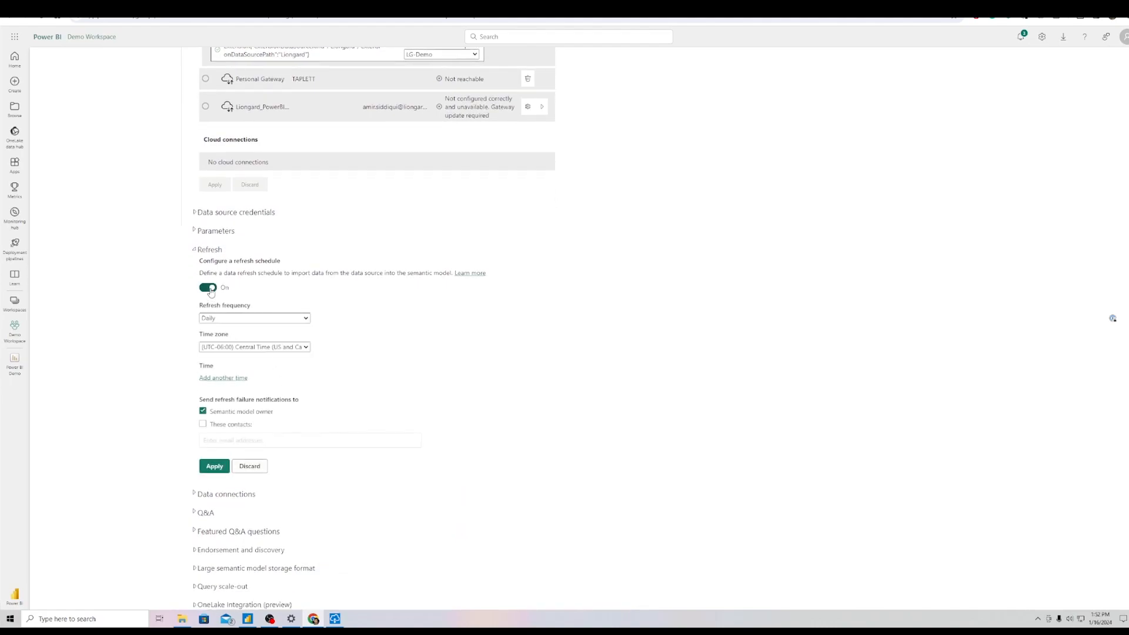
pyautogui.click(305, 320)
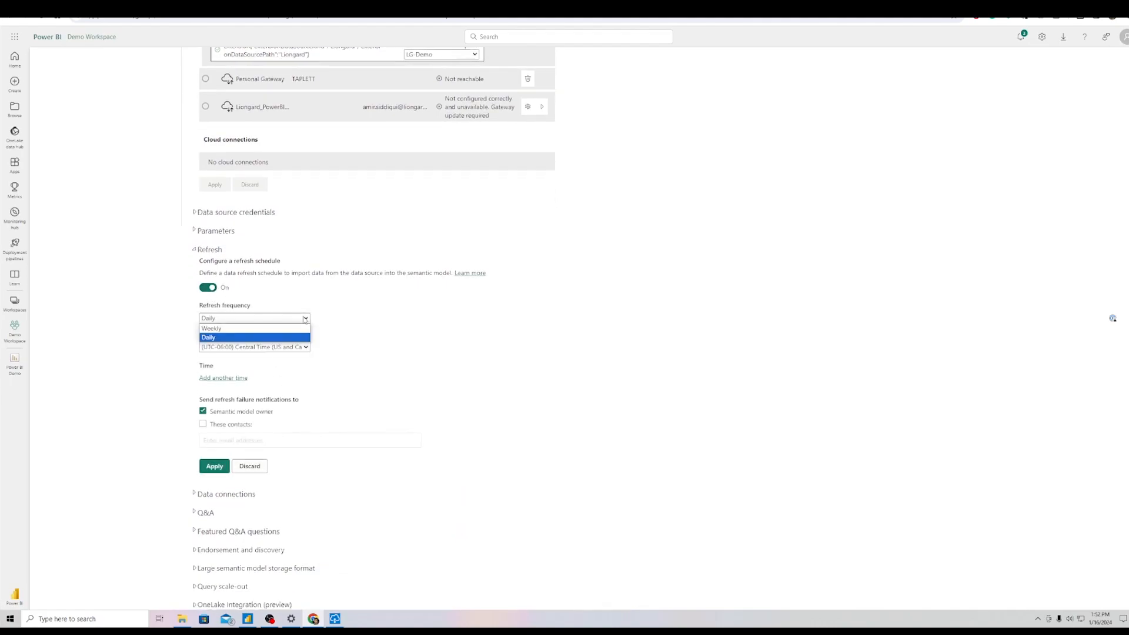
pyautogui.click(213, 337)
pyautogui.click(306, 347)
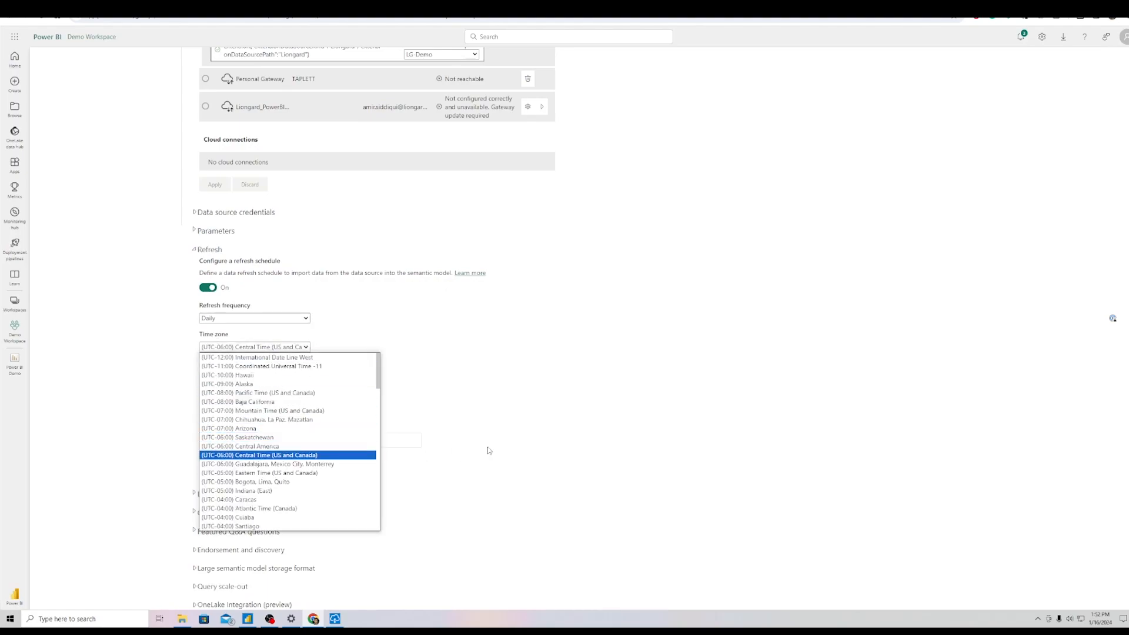
pyautogui.click(259, 455)
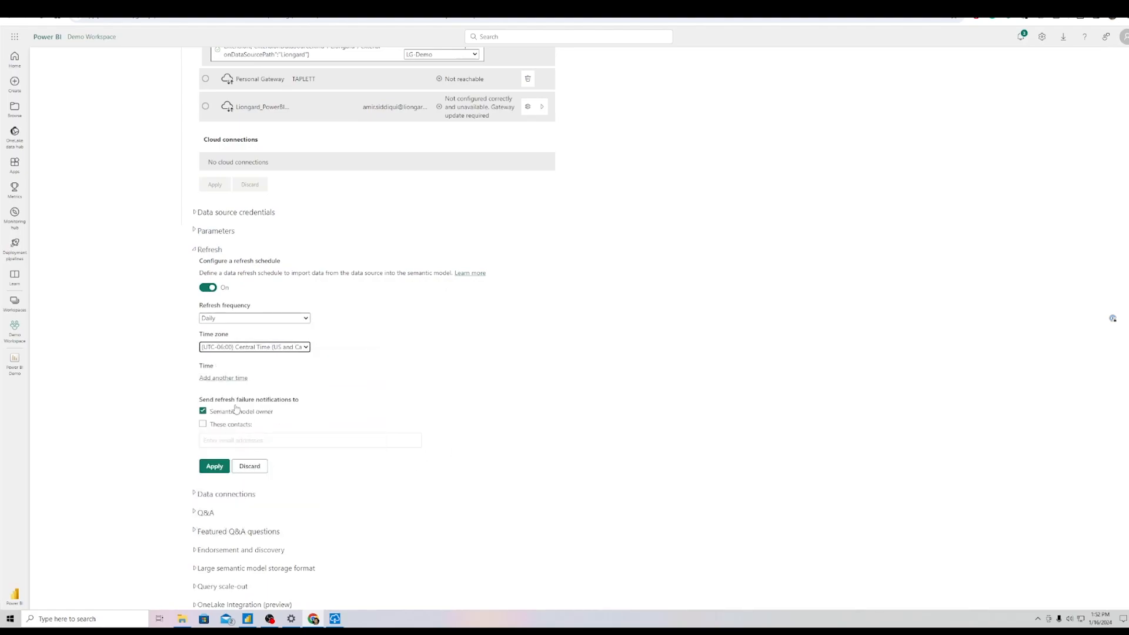
pyautogui.click(223, 378)
pyautogui.click(231, 399)
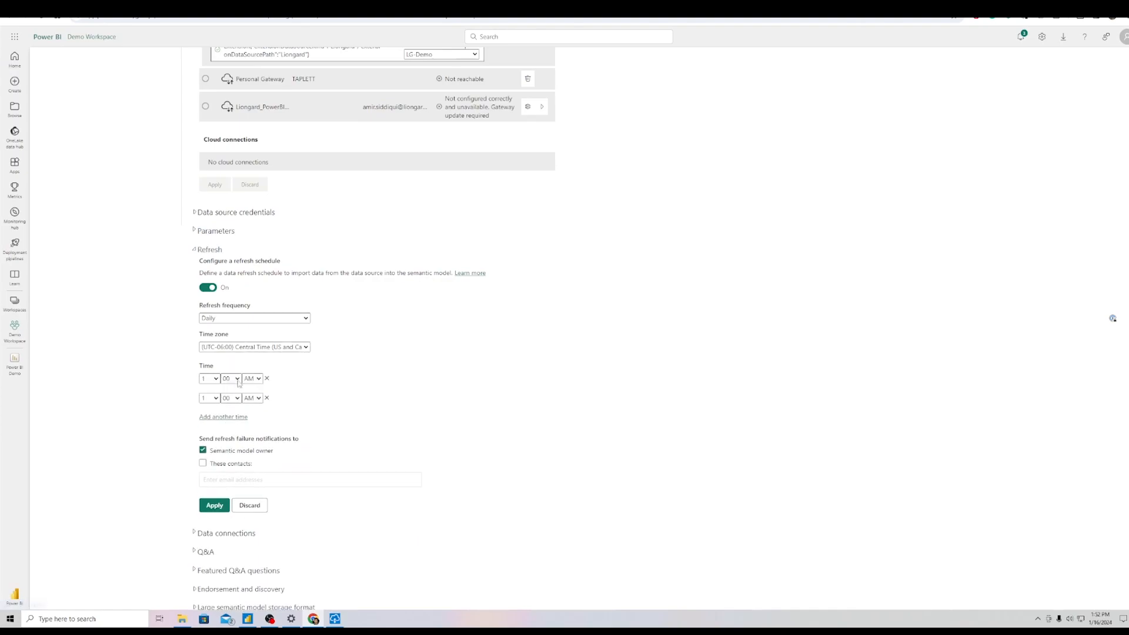
pyautogui.click(267, 398)
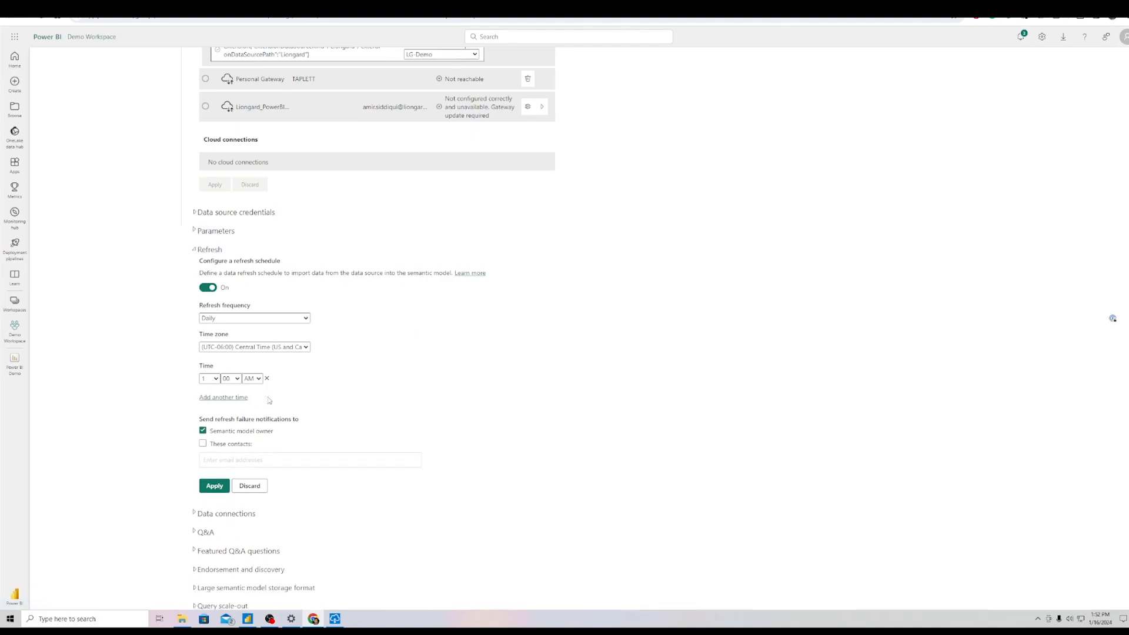
pyautogui.click(213, 486)
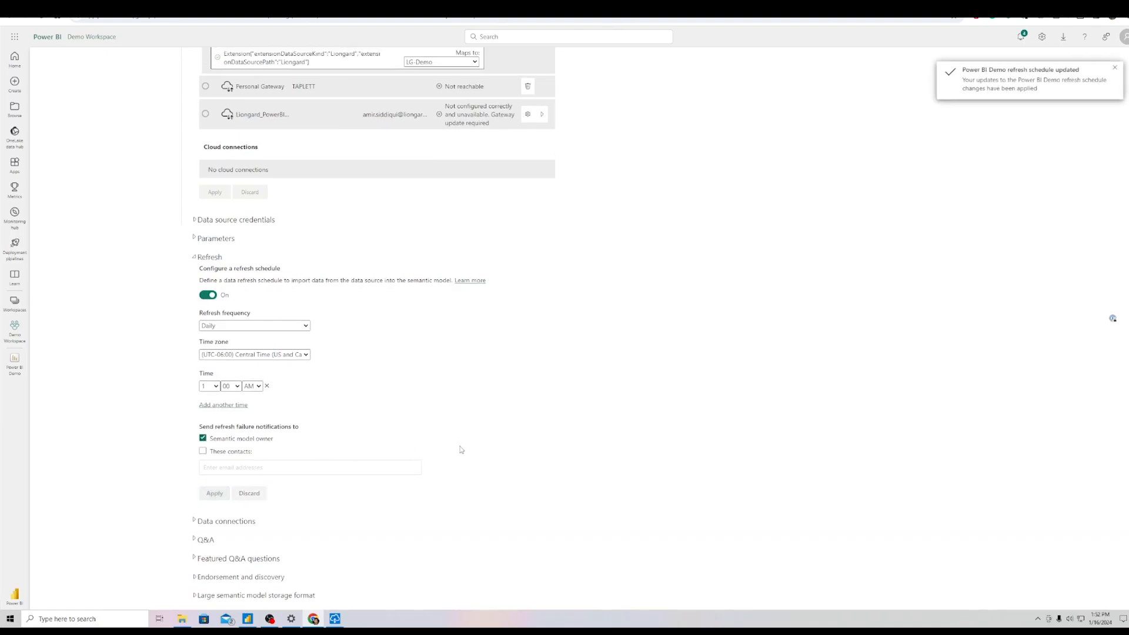
pyautogui.scroll(6, 462, 453)
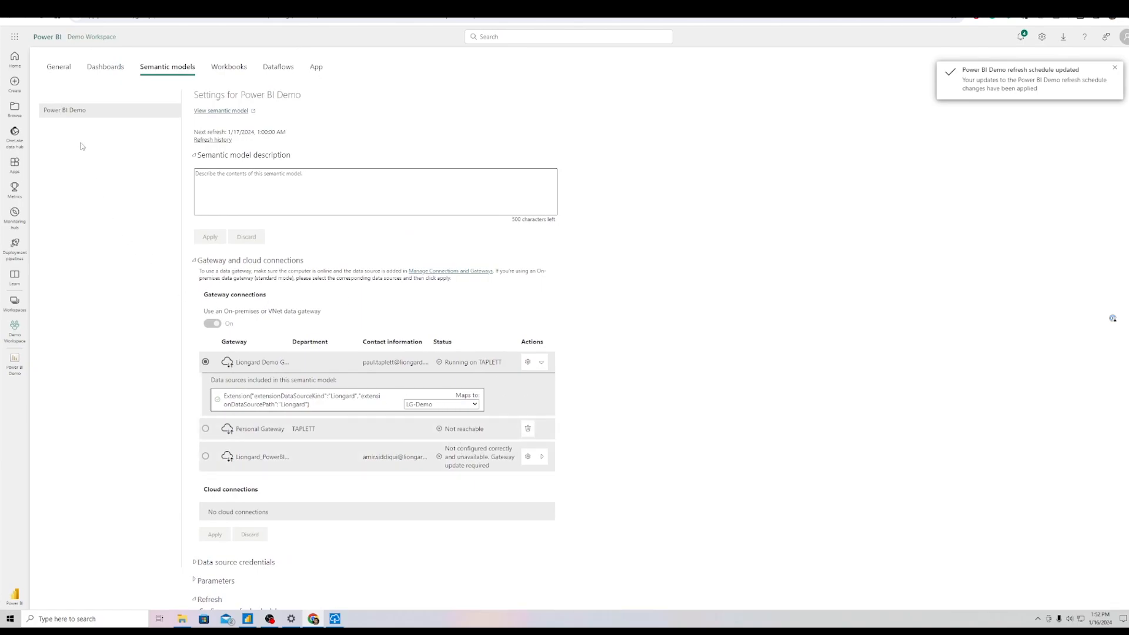
# In Demo Workspace, run Refresh now on the Power BI Demo semantic model, then open its report
pyautogui.click(58, 67)
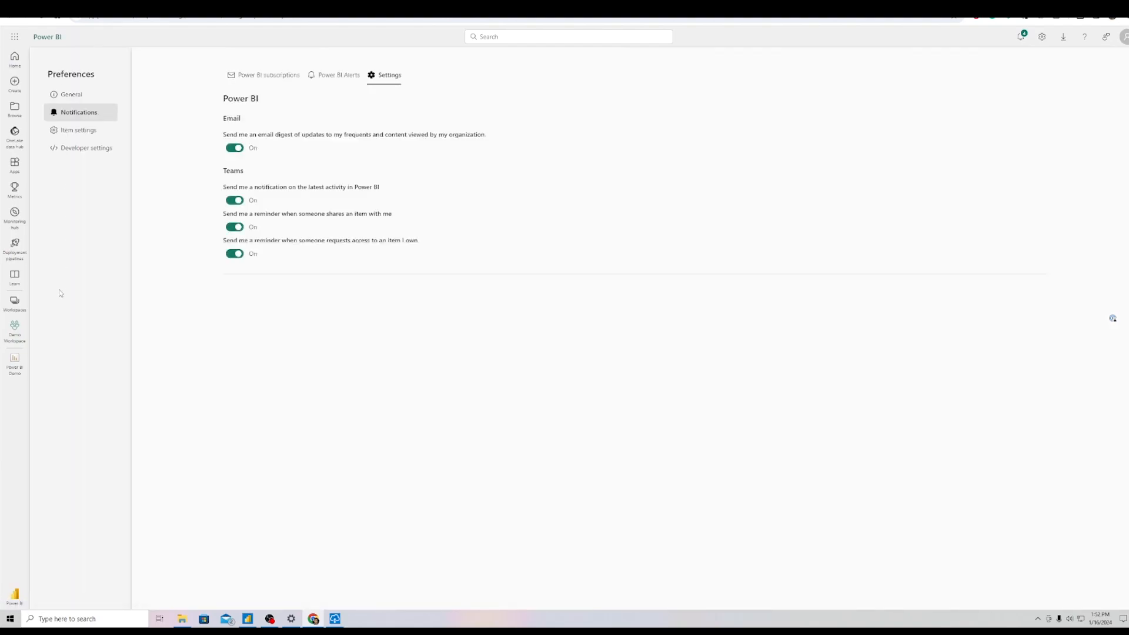
pyautogui.click(15, 332)
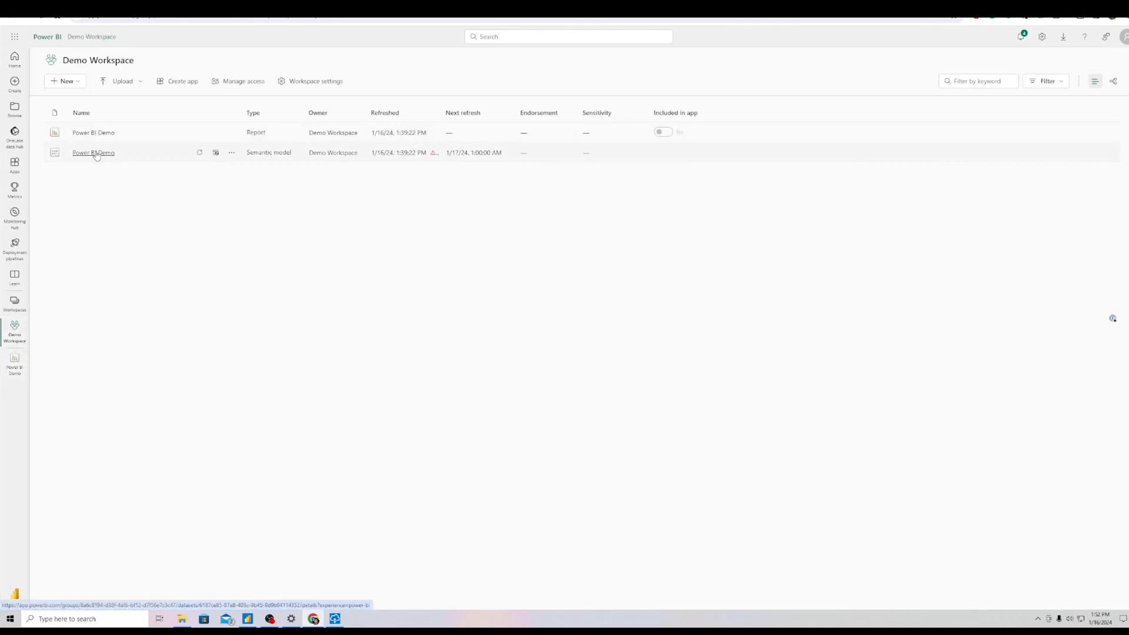
pyautogui.click(200, 154)
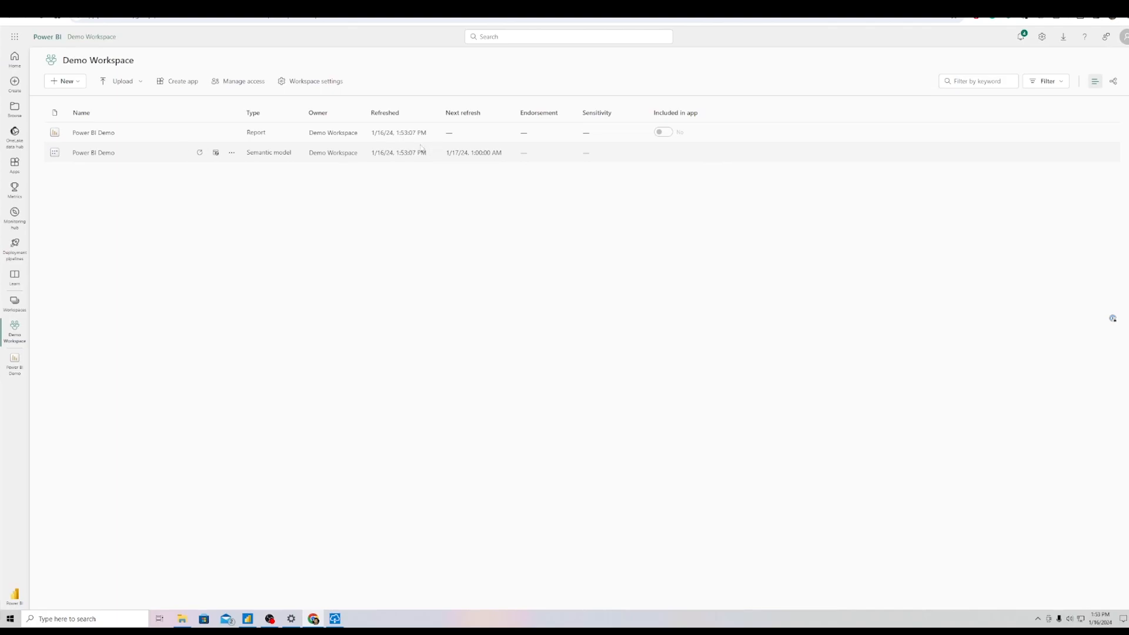
pyautogui.click(104, 135)
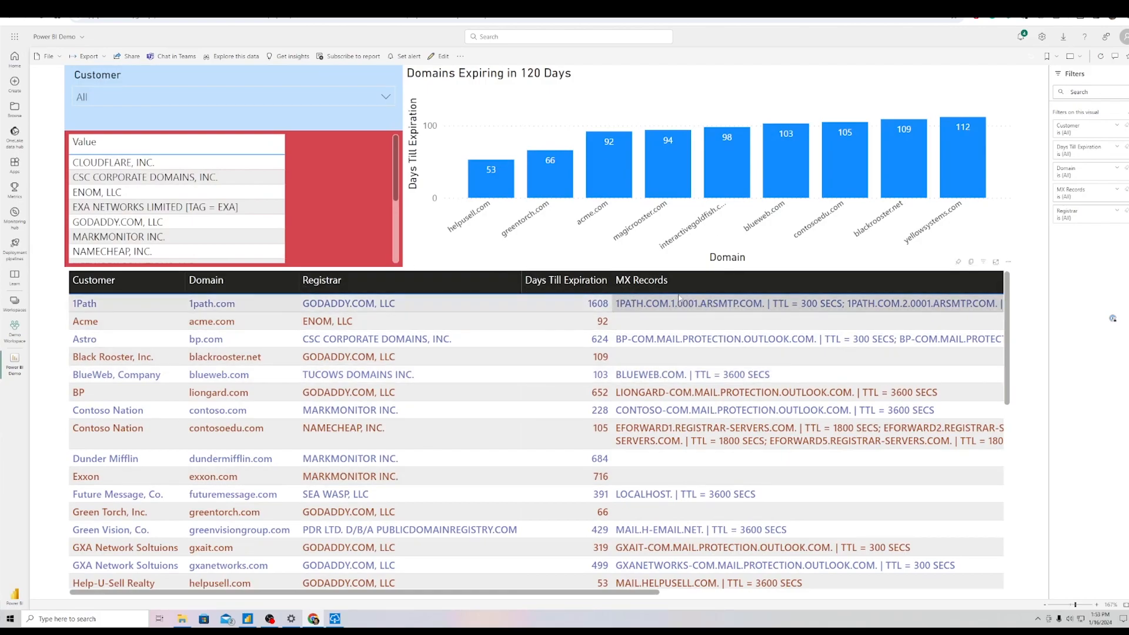
# Bring the On-premises data gateway window forward, showing Liongard among its custom connectors
pyautogui.scroll(-10, 659, 318)
pyautogui.scroll(10, 633, 354)
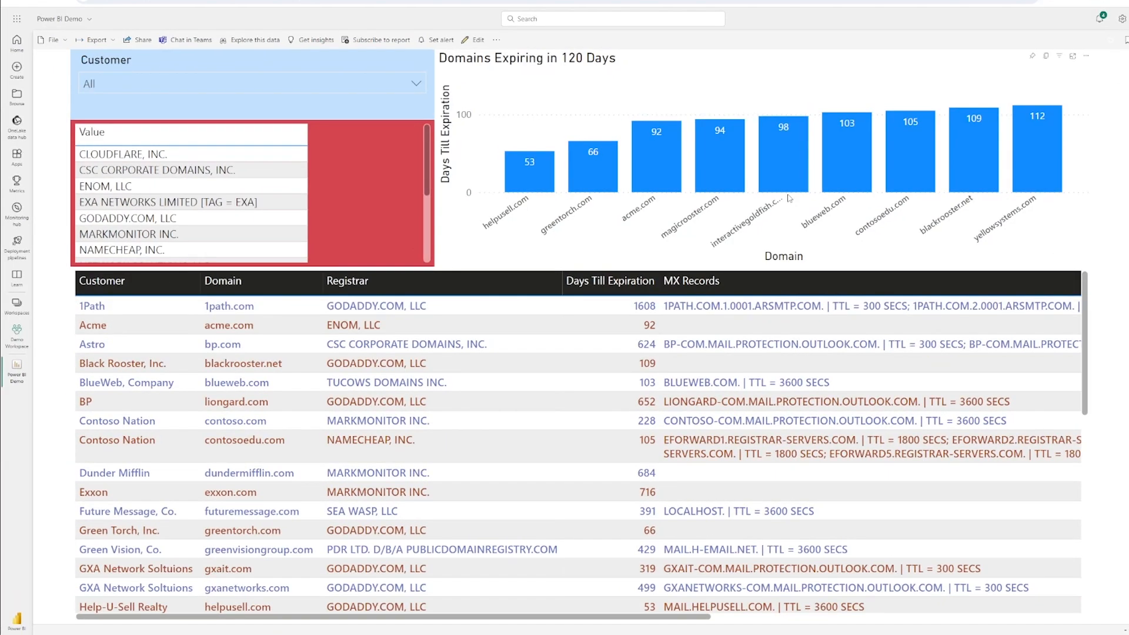
pyautogui.click(429, 634)
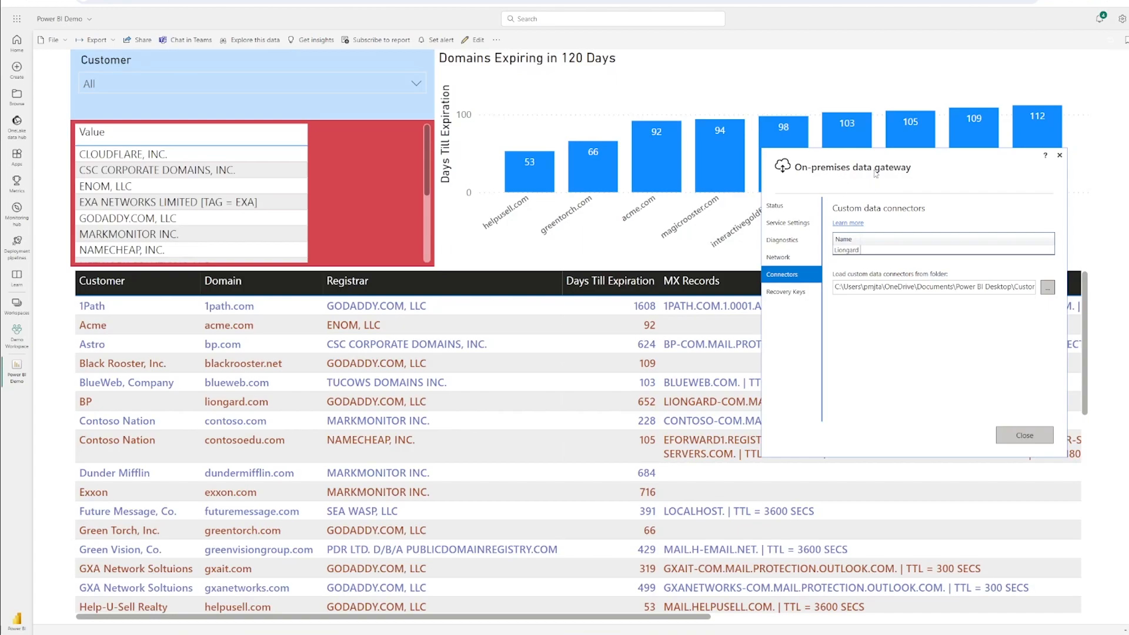
# Shift the gateway window slightly left so its Liongard connector list sits beside the report
pyautogui.moveTo(907, 165); pyautogui.dragTo(807, 173)
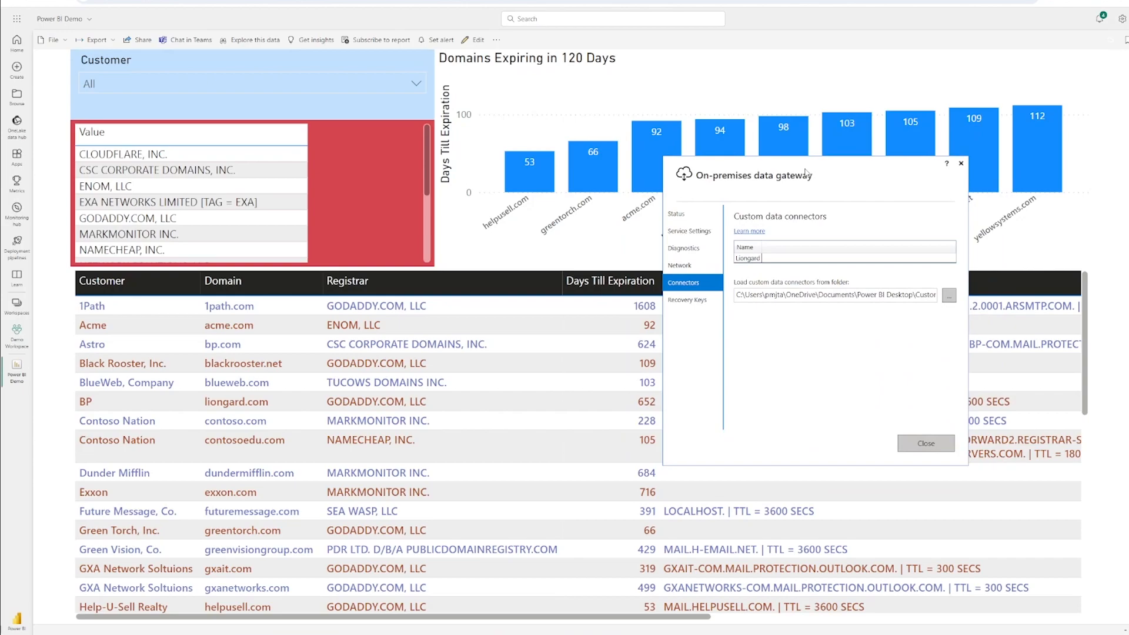